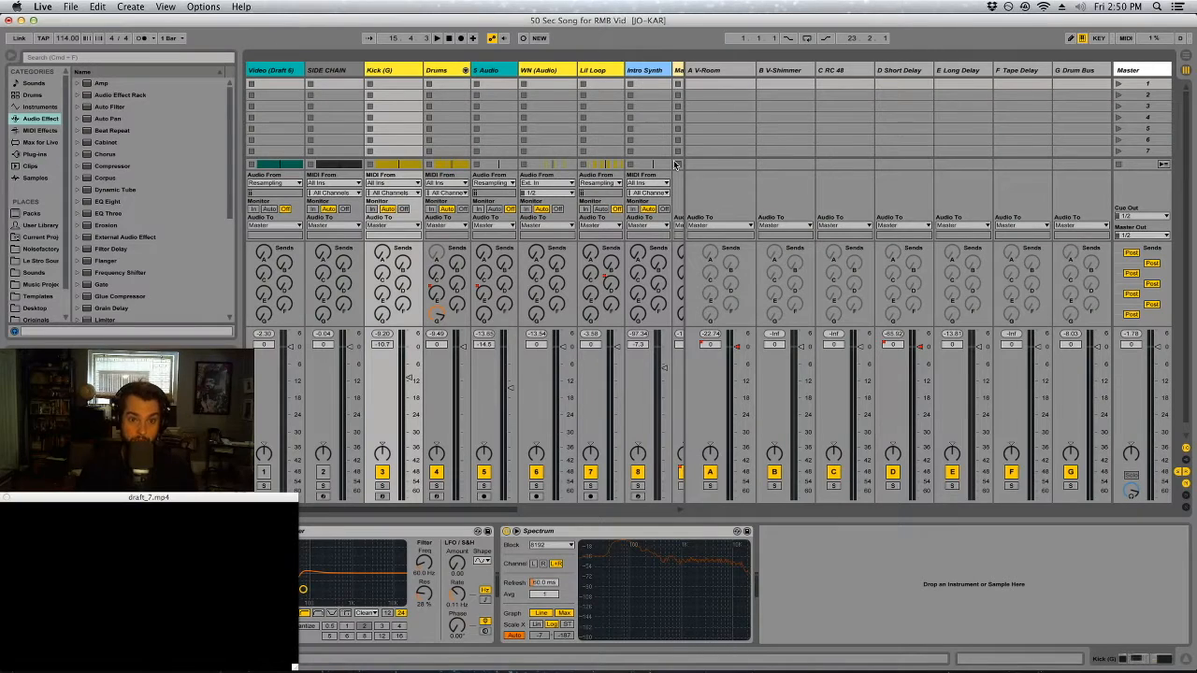
- Switch to the arrangement timeline and play the whole song from bar 1
{"action": "key", "text": "Tab"}
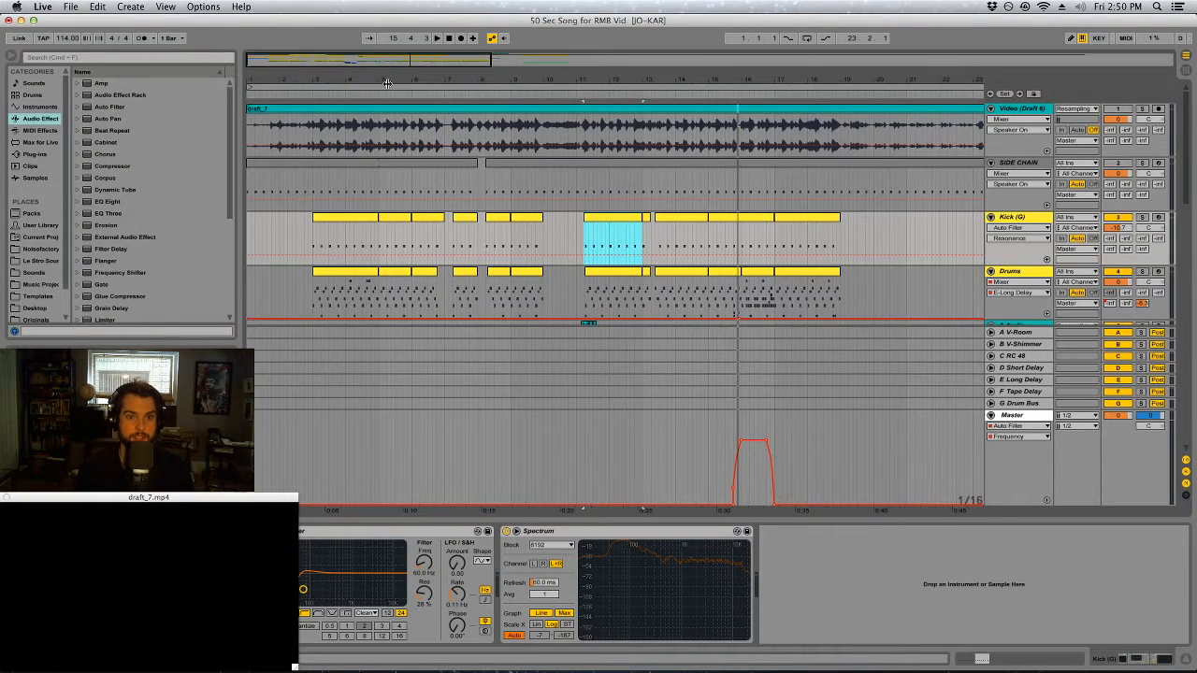
{"action": "key", "text": "super+a"}
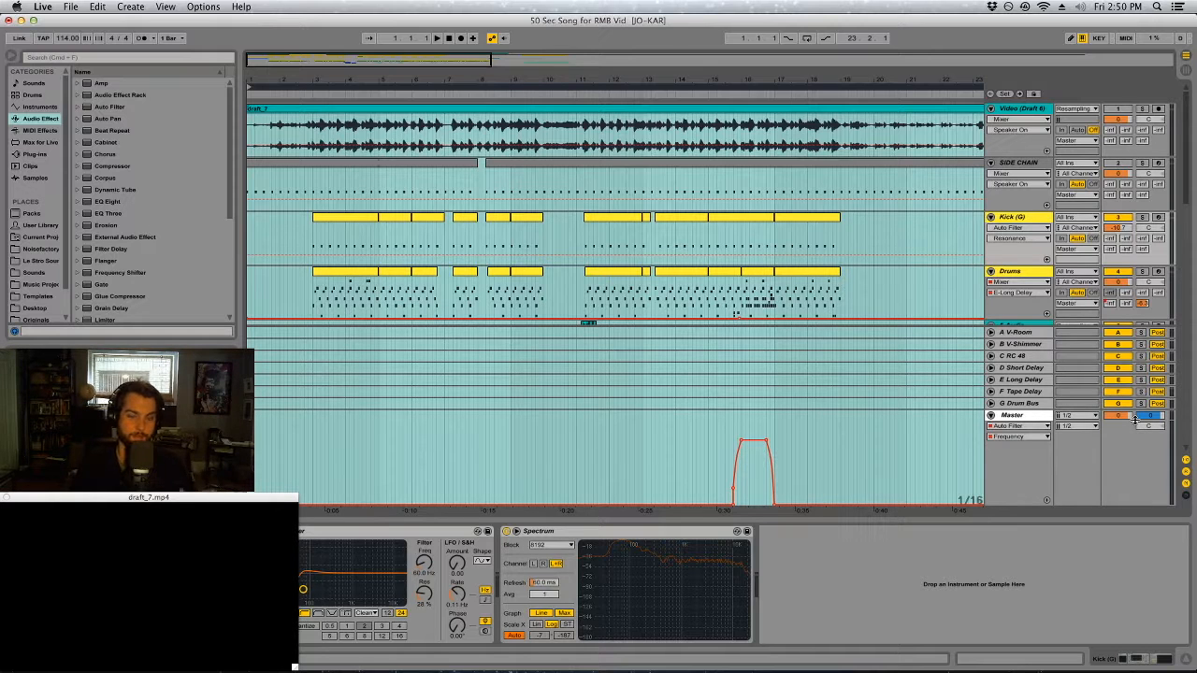
{"action": "left_click", "coordinate": [450, 43]}
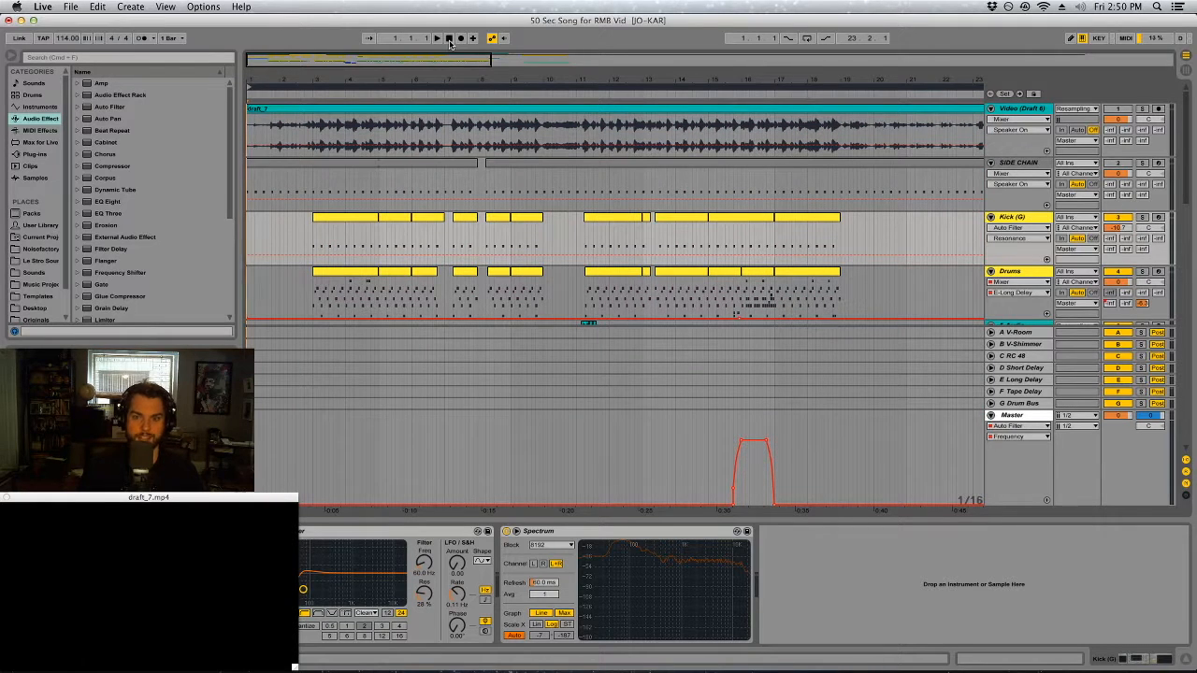
{"action": "left_click", "coordinate": [438, 39]}
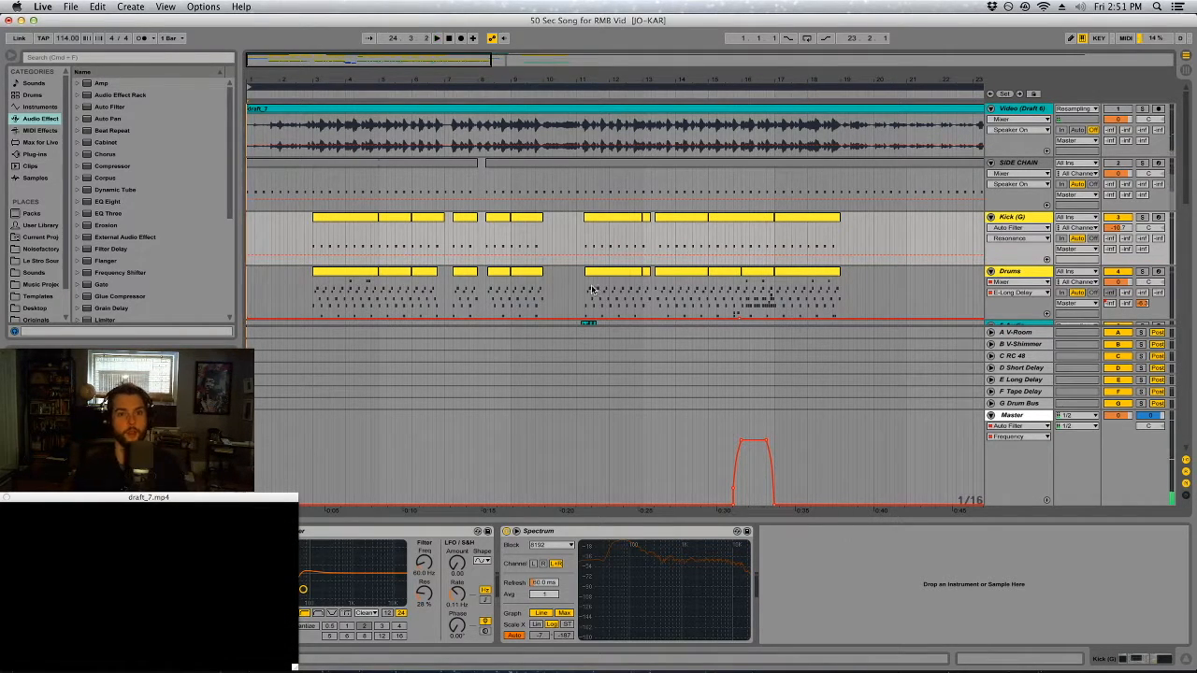
- Select the opening Serum Wind Down clip and show the Intro Synth track's device chain
{"action": "left_click", "coordinate": [262, 235]}
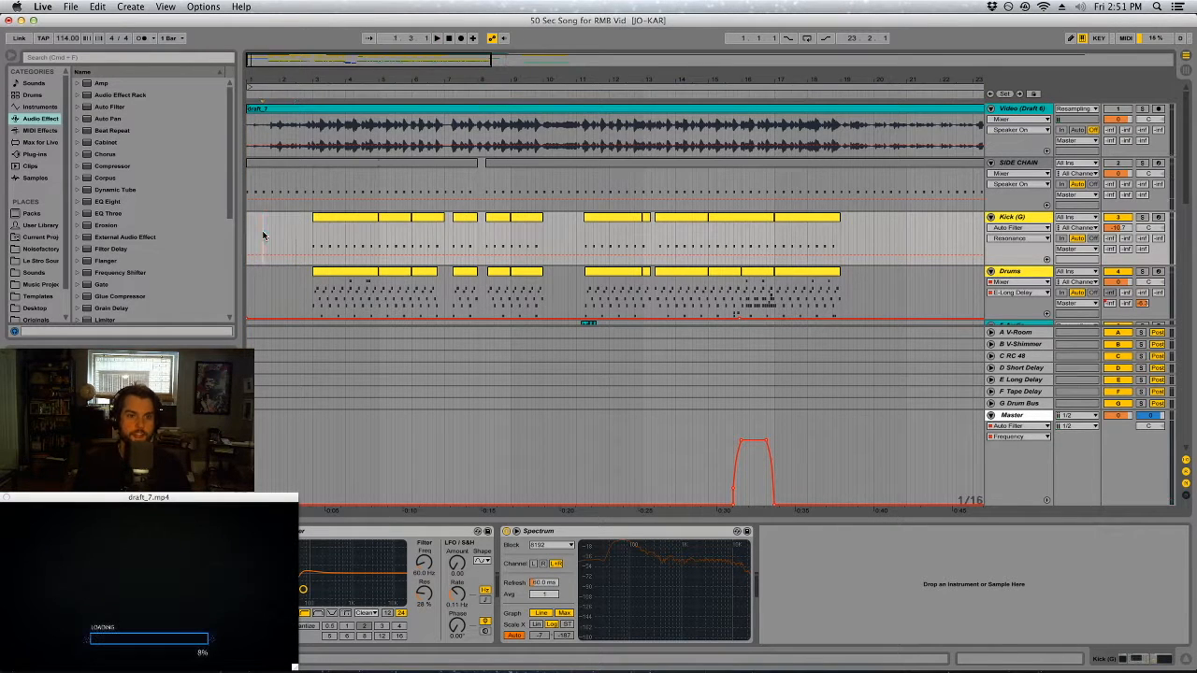
{"action": "scroll", "coordinate": [261, 236], "scroll_direction": "down", "scroll_amount": 5}
{"action": "left_click", "coordinate": [275, 187]}
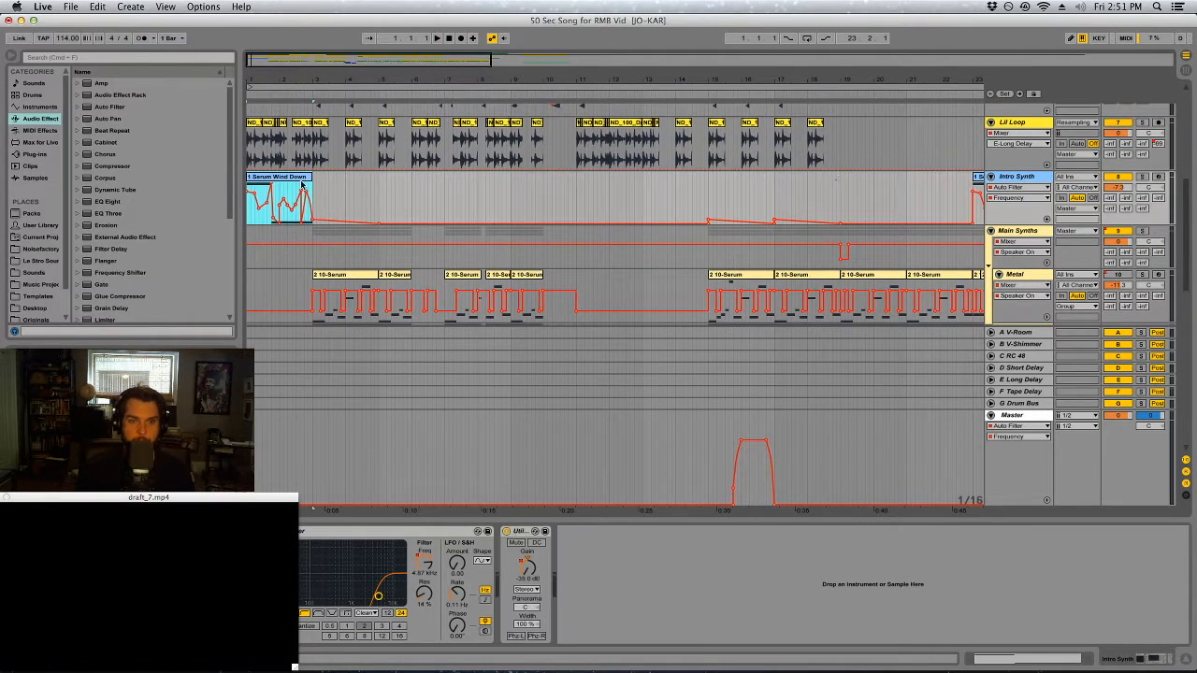
{"action": "left_click", "coordinate": [1020, 177]}
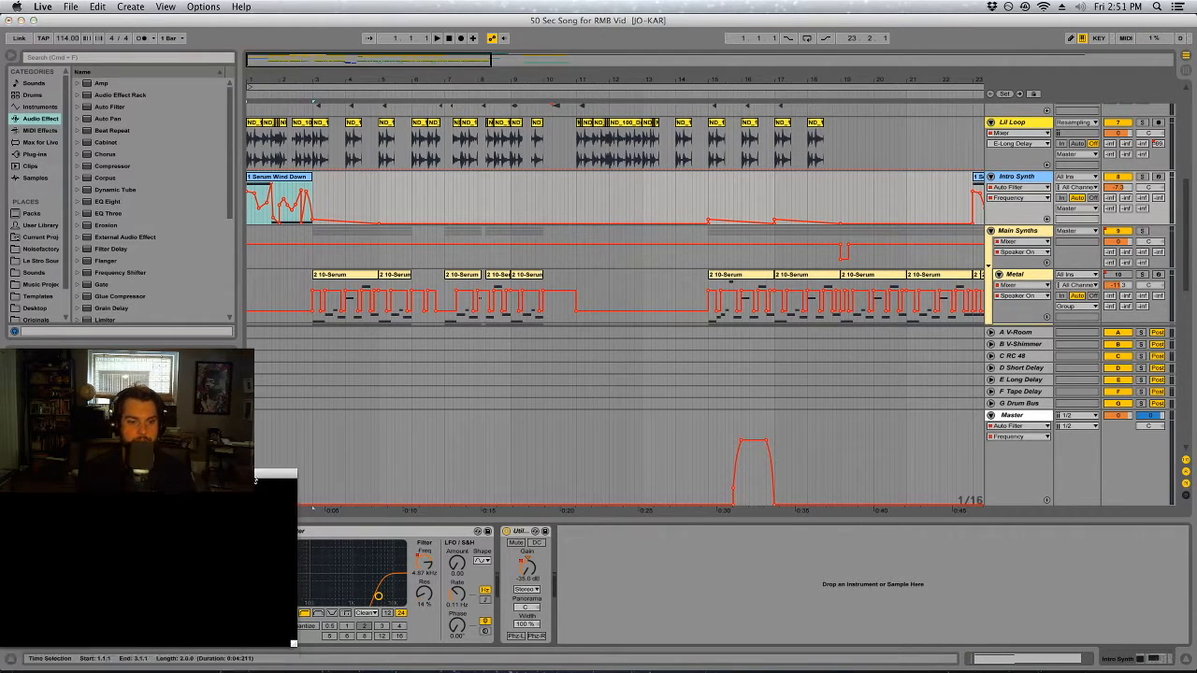
- Move the video window off the device chain and open the Intro Synth track's Serum plug-in window
{"action": "left_click_drag", "start_coordinate": [252, 508], "coordinate": [506, 479]}
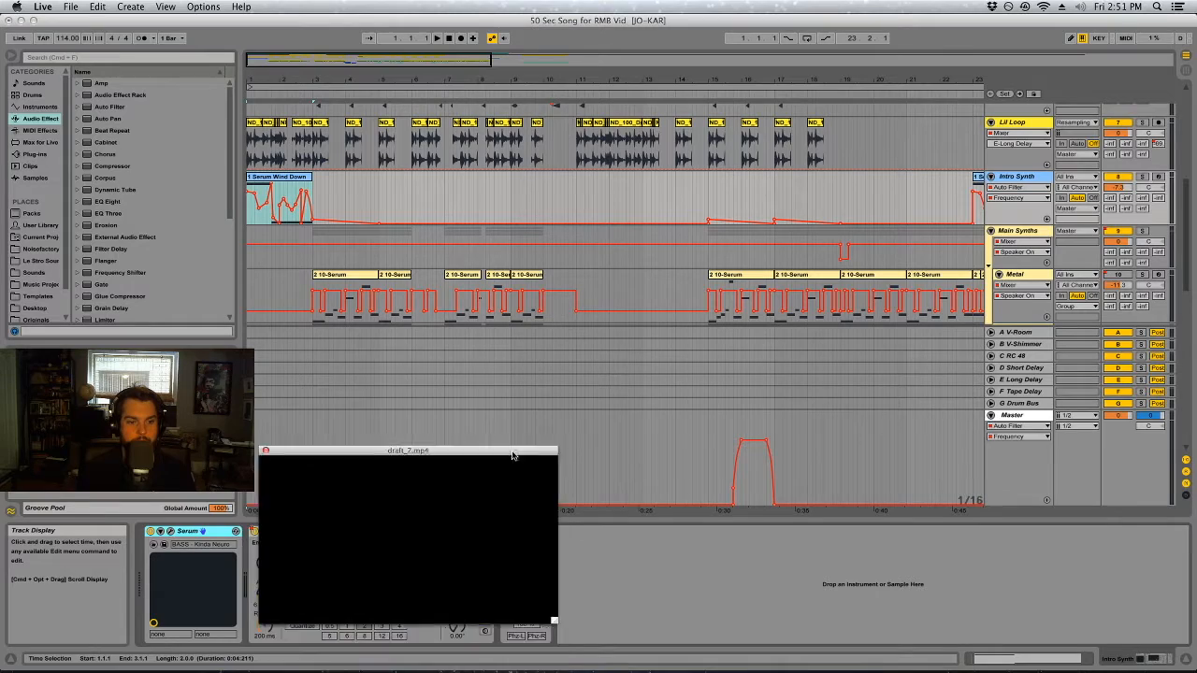
{"action": "left_click", "coordinate": [169, 533]}
{"action": "left_click", "coordinate": [202, 531]}
{"action": "left_click_drag", "start_coordinate": [1174, 112], "coordinate": [544, 77]}
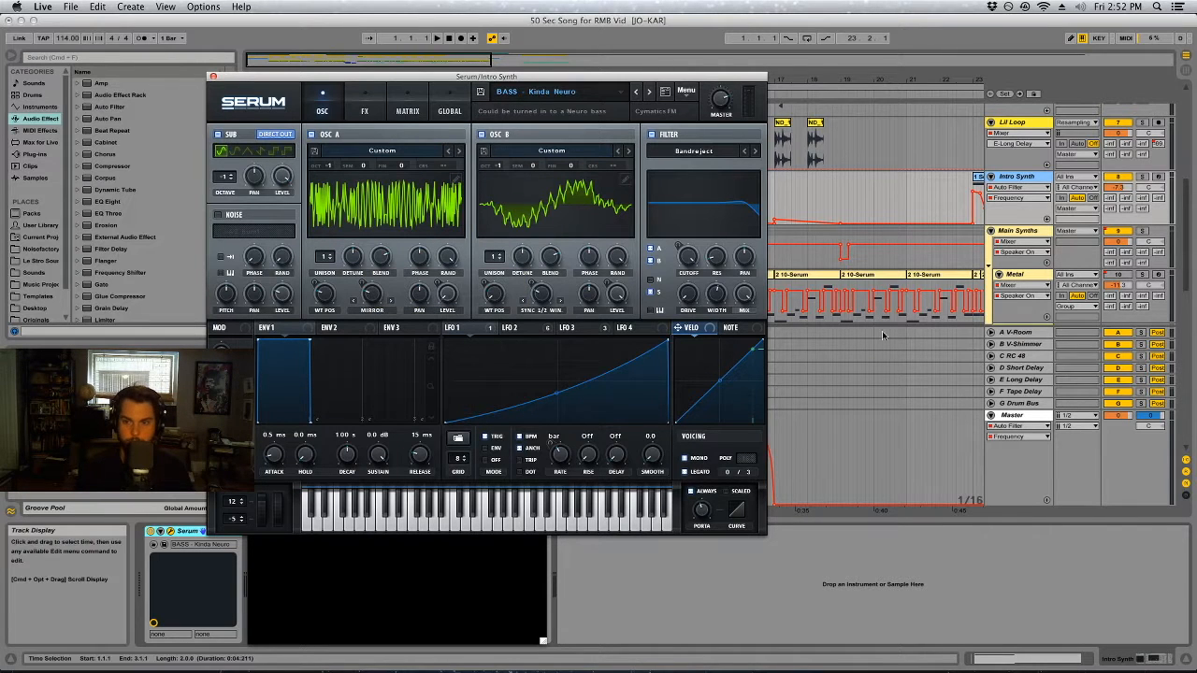
- Arm the Intro Synth track, reposition the Serum and video windows, and bypass Auto Filter and Utility to hear the raw sound
{"action": "left_click", "coordinate": [1158, 178]}
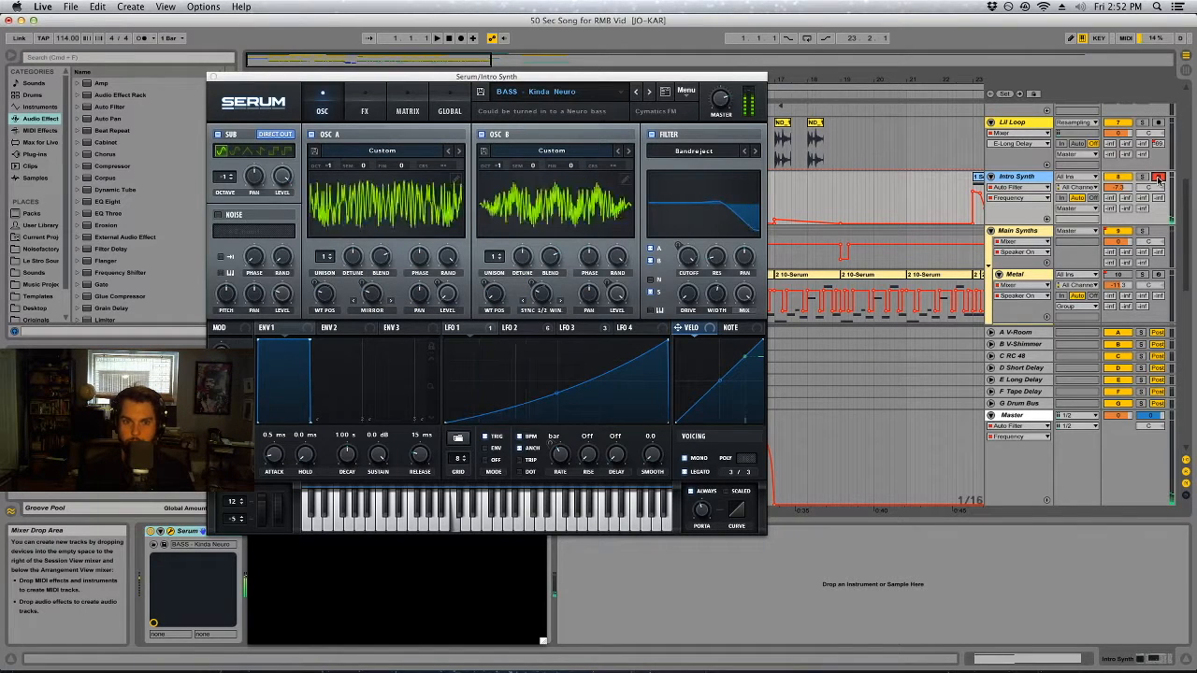
{"action": "left_click_drag", "start_coordinate": [421, 77], "coordinate": [695, 36]}
{"action": "left_click_drag", "start_coordinate": [390, 472], "coordinate": [132, 348]}
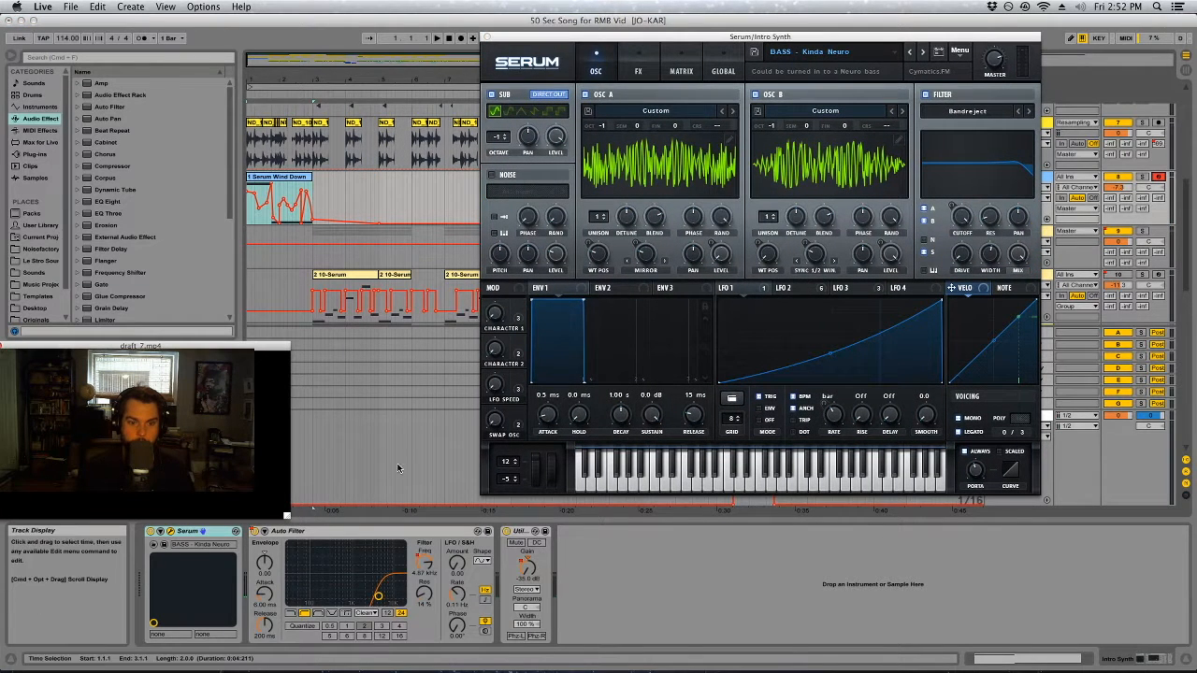
{"action": "left_click", "coordinate": [254, 531]}
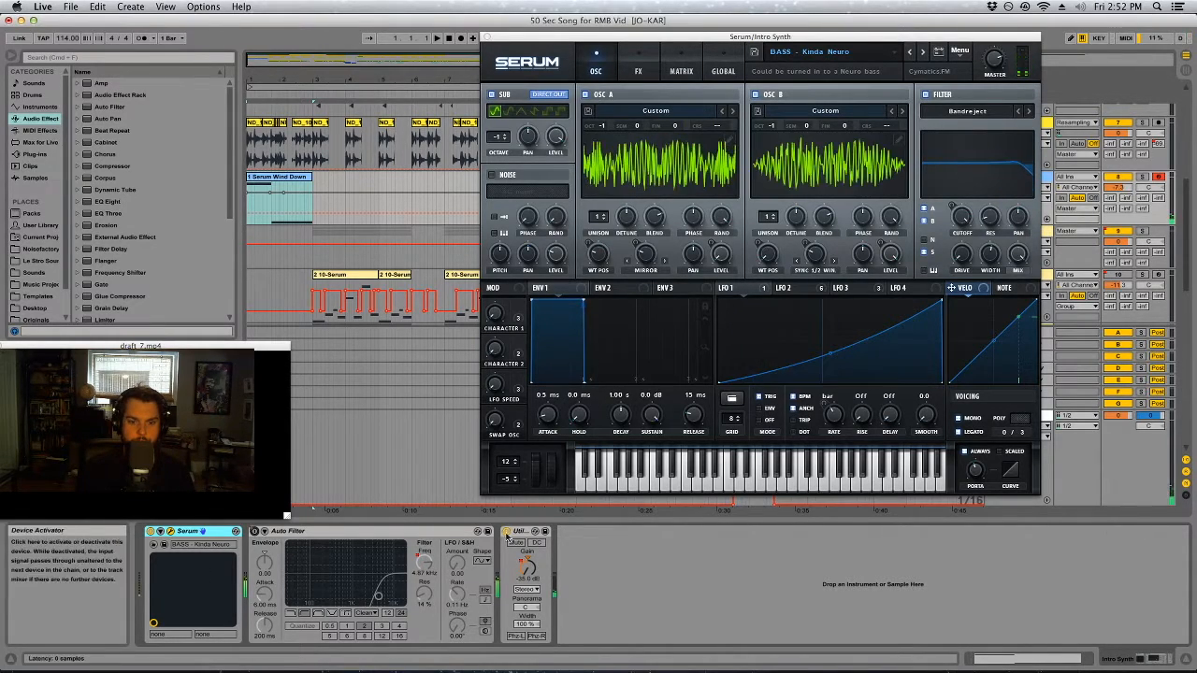
{"action": "left_click", "coordinate": [507, 532]}
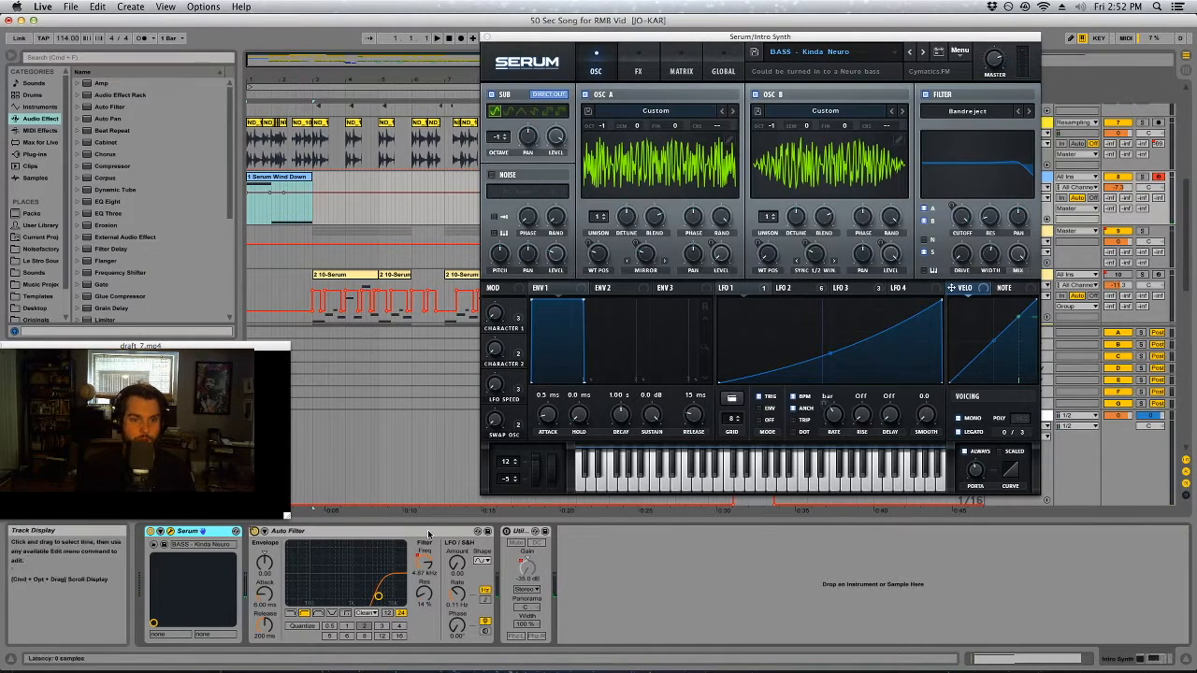
- Examine the Auto Filter frequency automation on the opening Serum Wind Down clip while playing it from bar 1
{"action": "left_click_drag", "start_coordinate": [250, 212], "coordinate": [303, 196]}
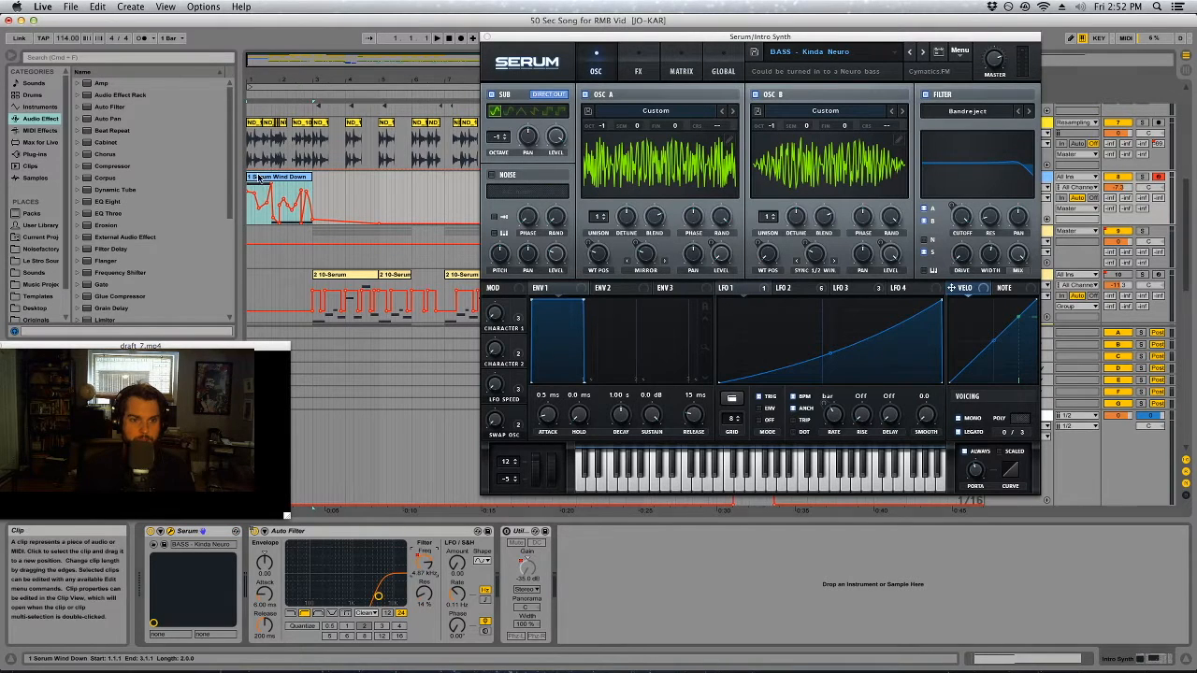
{"action": "left_click_drag", "start_coordinate": [374, 80], "coordinate": [372, 108]}
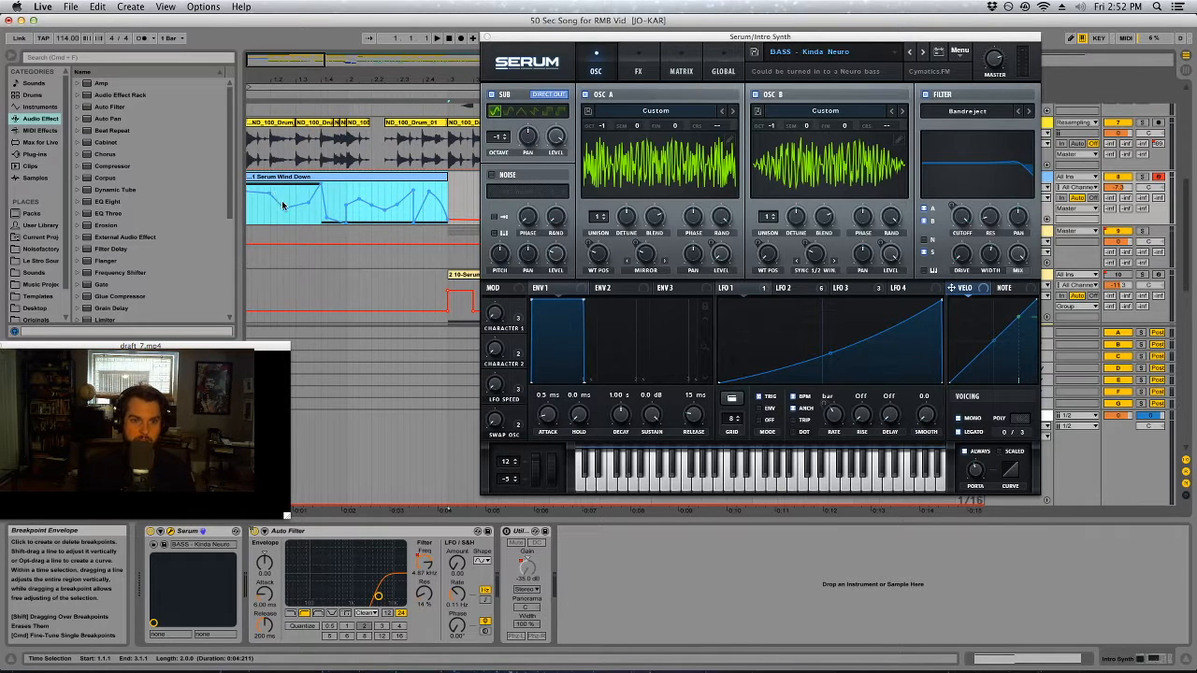
{"action": "left_click", "coordinate": [248, 188]}
{"action": "key", "text": "space"}
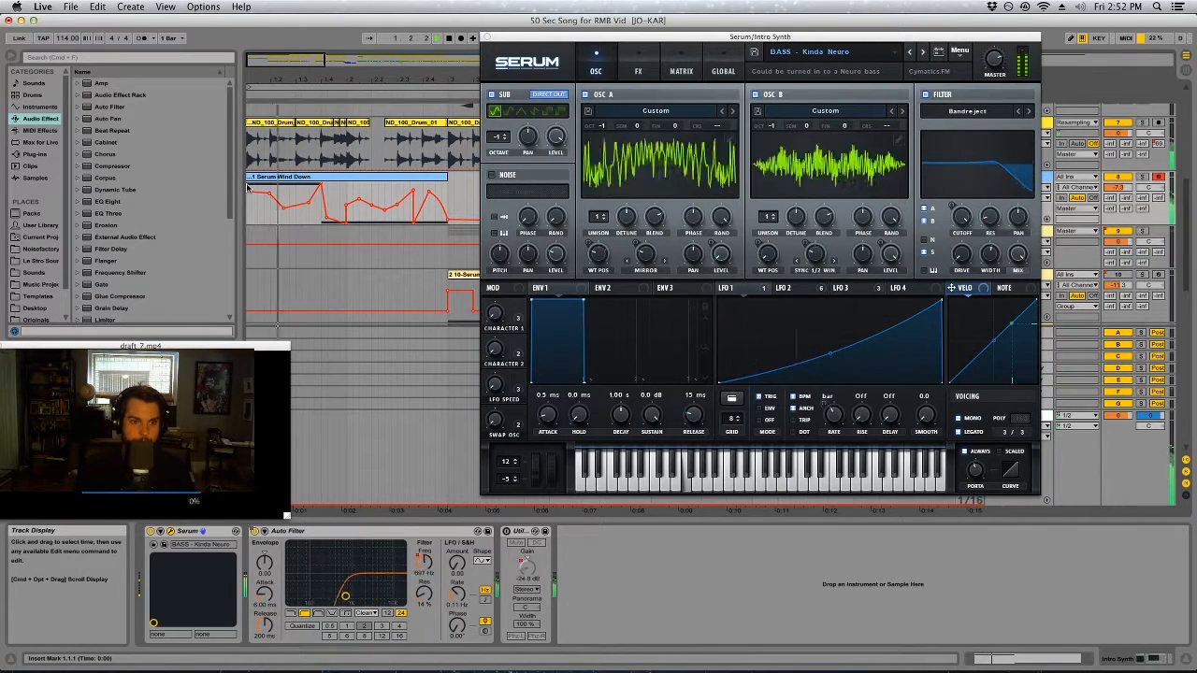
{"action": "key", "text": "space"}
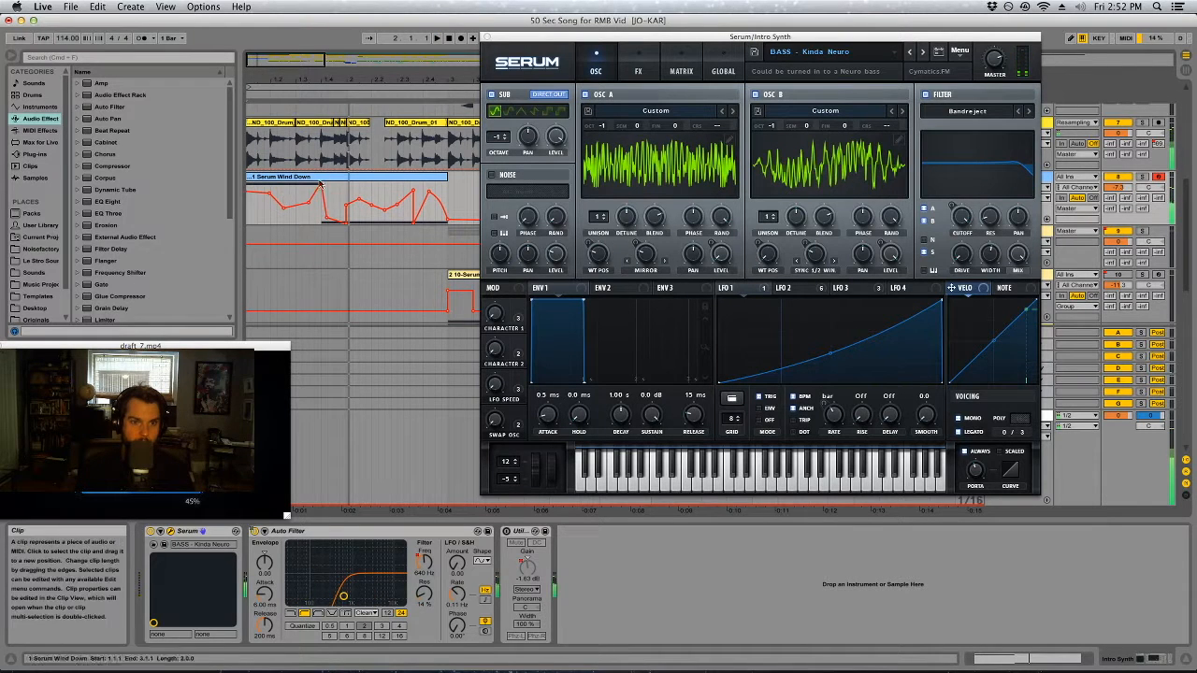
- Inspect the filter automation peaks at 1.4.1 and 2.3.3, and reselect the Serum Wind Down clip
{"action": "left_click_drag", "start_coordinate": [316, 197], "coordinate": [319, 185]}
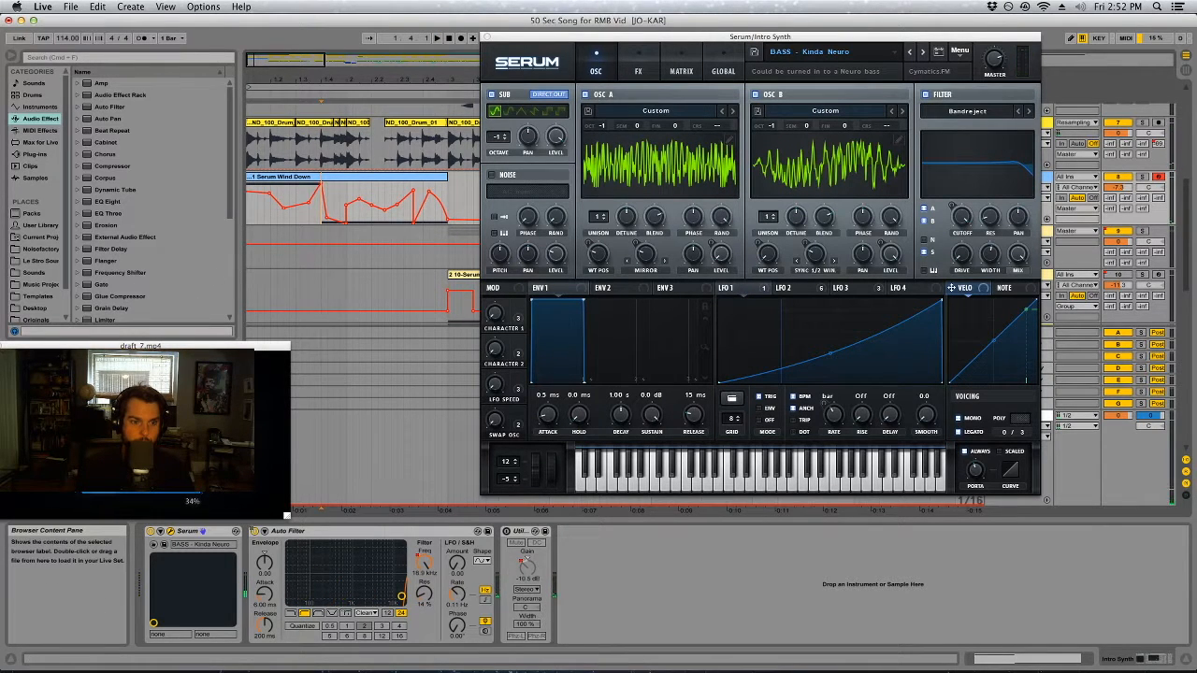
{"action": "left_click", "coordinate": [319, 192]}
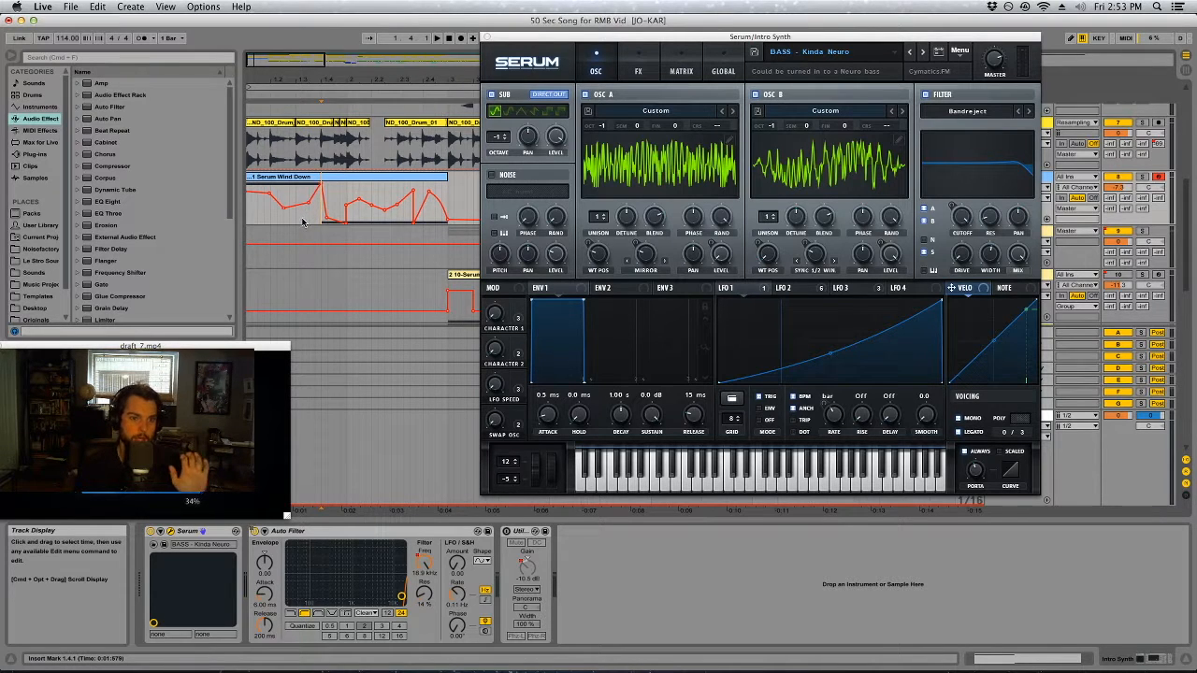
{"action": "left_click", "coordinate": [412, 188]}
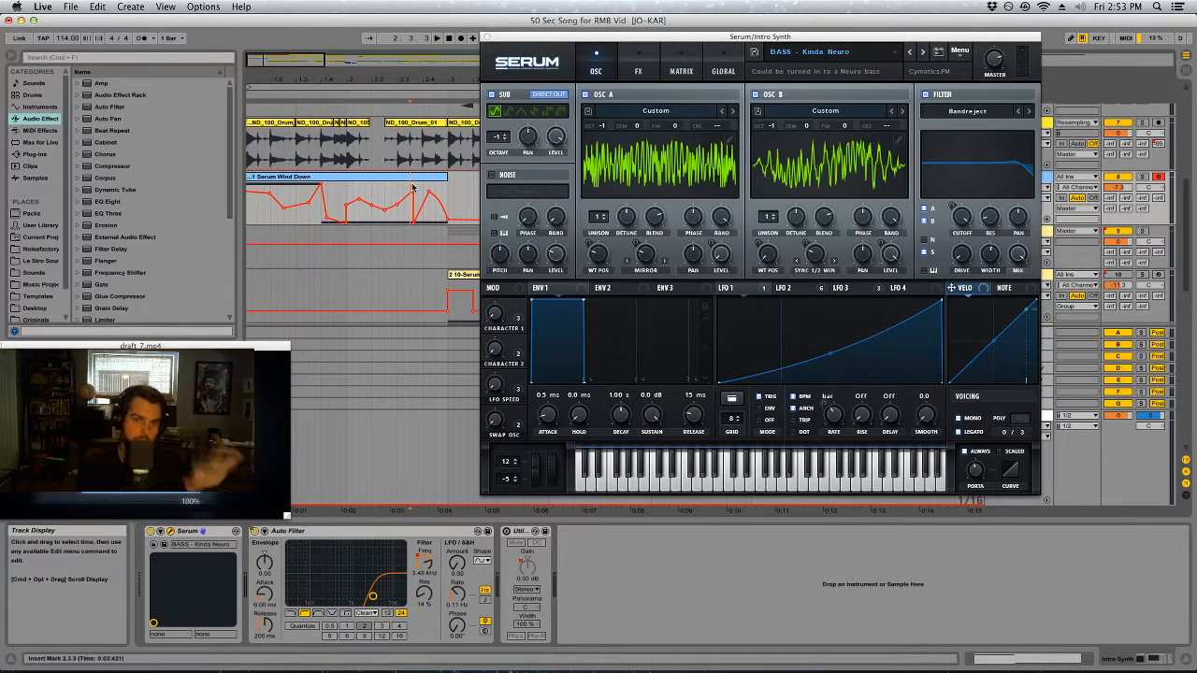
{"action": "left_click", "coordinate": [248, 208]}
{"action": "left_click", "coordinate": [265, 180]}
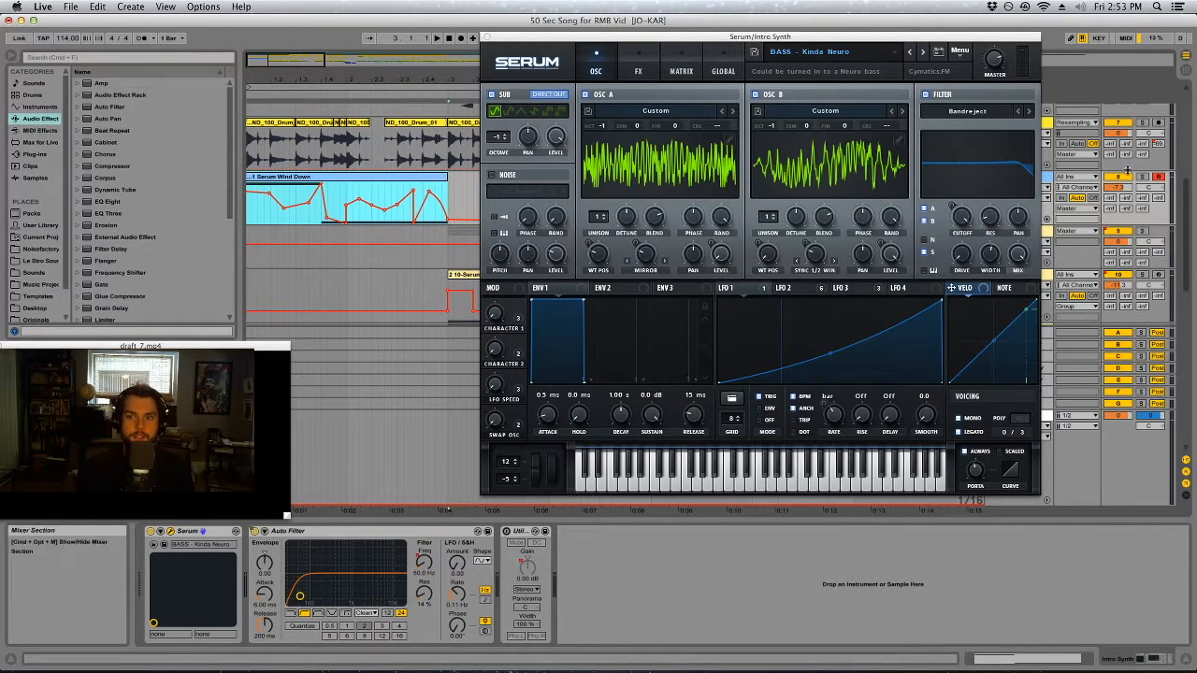
- Solo the Intro Synth track, close the Serum window, and review the Serum Wind Down clip at bar 23
{"action": "left_click", "coordinate": [1141, 176]}
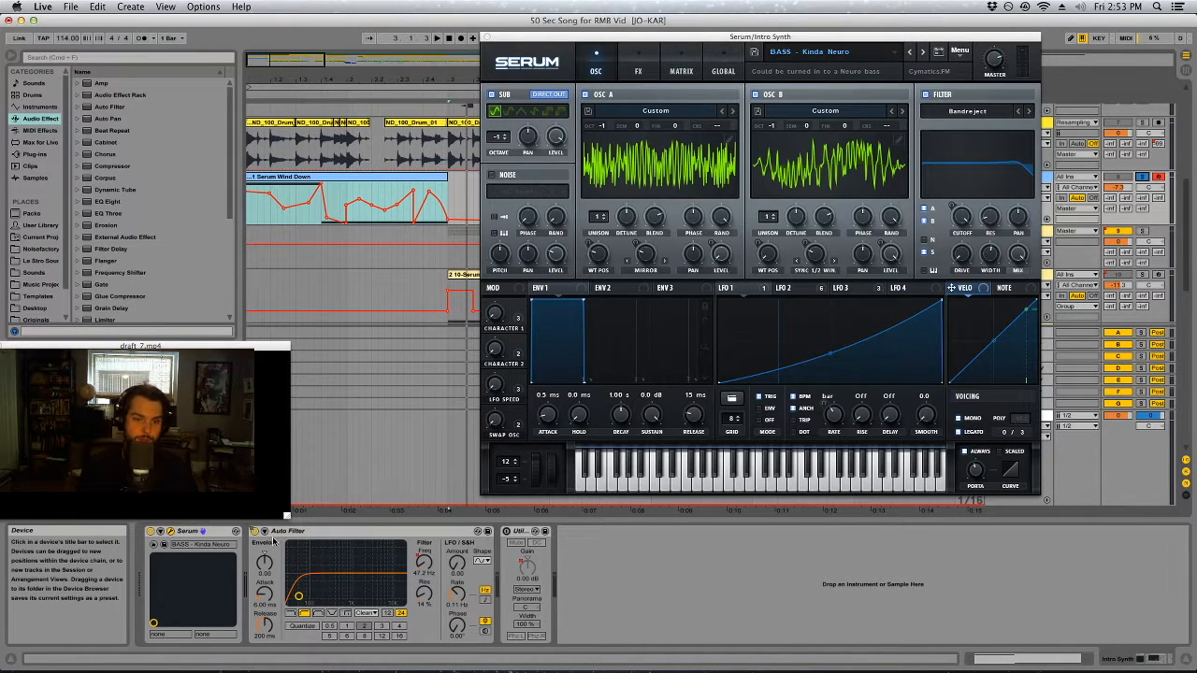
{"action": "left_click", "coordinate": [478, 37]}
{"action": "left_click_drag", "start_coordinate": [388, 86], "coordinate": [388, 75]}
{"action": "scroll", "coordinate": [805, 106], "scroll_direction": "right", "scroll_amount": 5}
{"action": "left_click_drag", "start_coordinate": [802, 89], "coordinate": [596, 91]}
{"action": "left_click", "coordinate": [596, 90]}
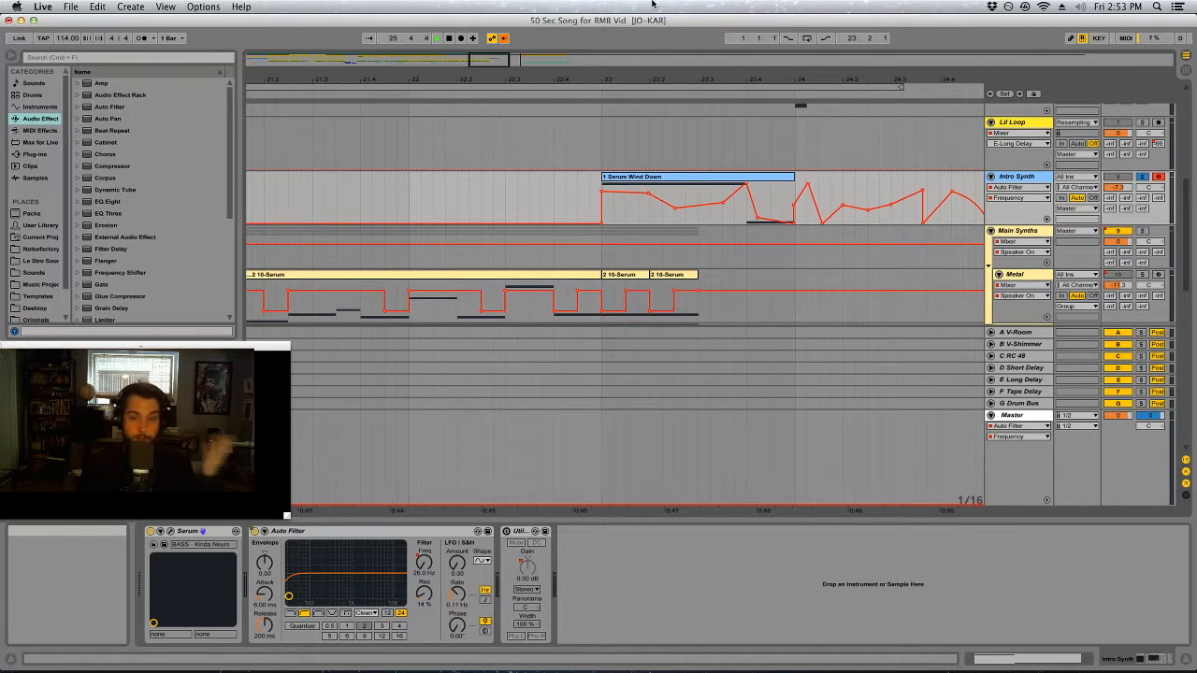
- Show the Lil Loop track's devices, listen to the track soloed from the song's start, and unsolo it
{"action": "left_click_drag", "start_coordinate": [651, 77], "coordinate": [446, 78]}
{"action": "left_click_drag", "start_coordinate": [269, 74], "coordinate": [271, 90]}
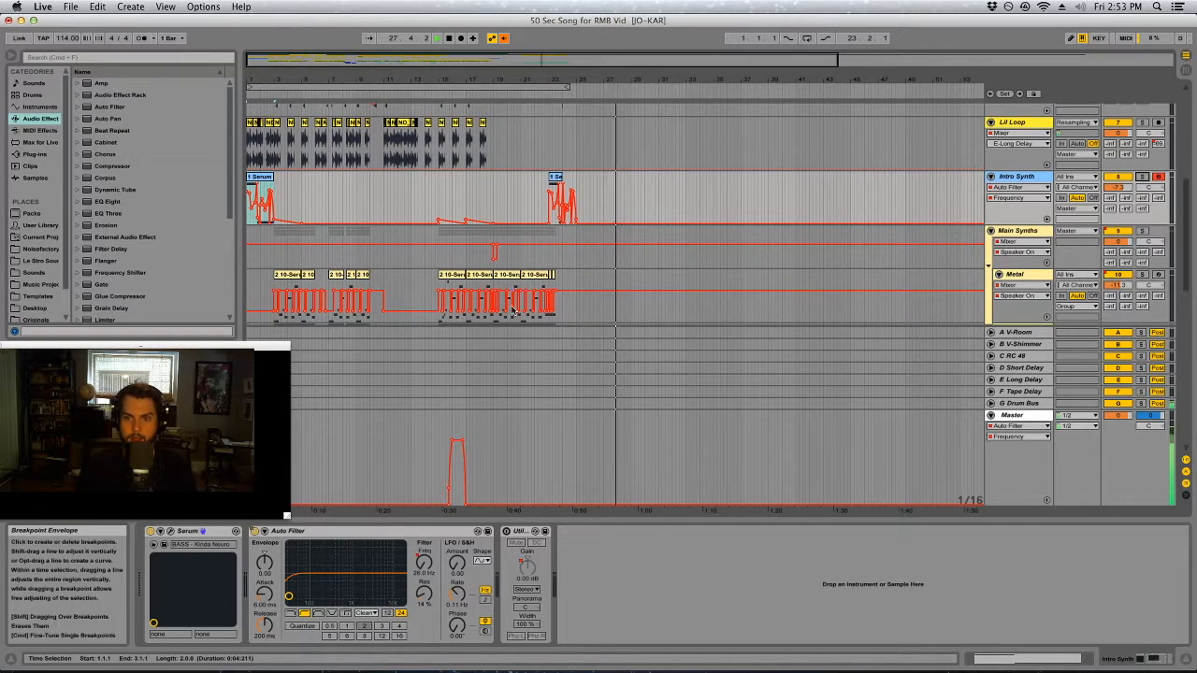
{"action": "scroll", "coordinate": [326, 260], "scroll_direction": "up", "scroll_amount": 3}
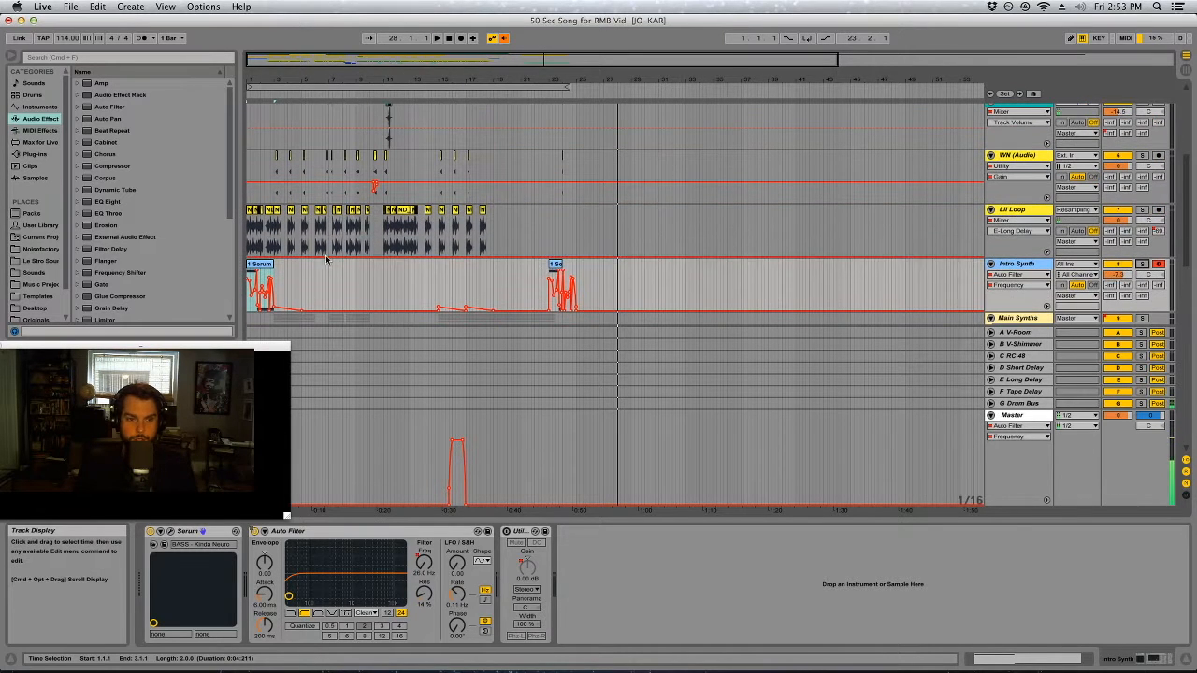
{"action": "left_click", "coordinate": [1029, 214]}
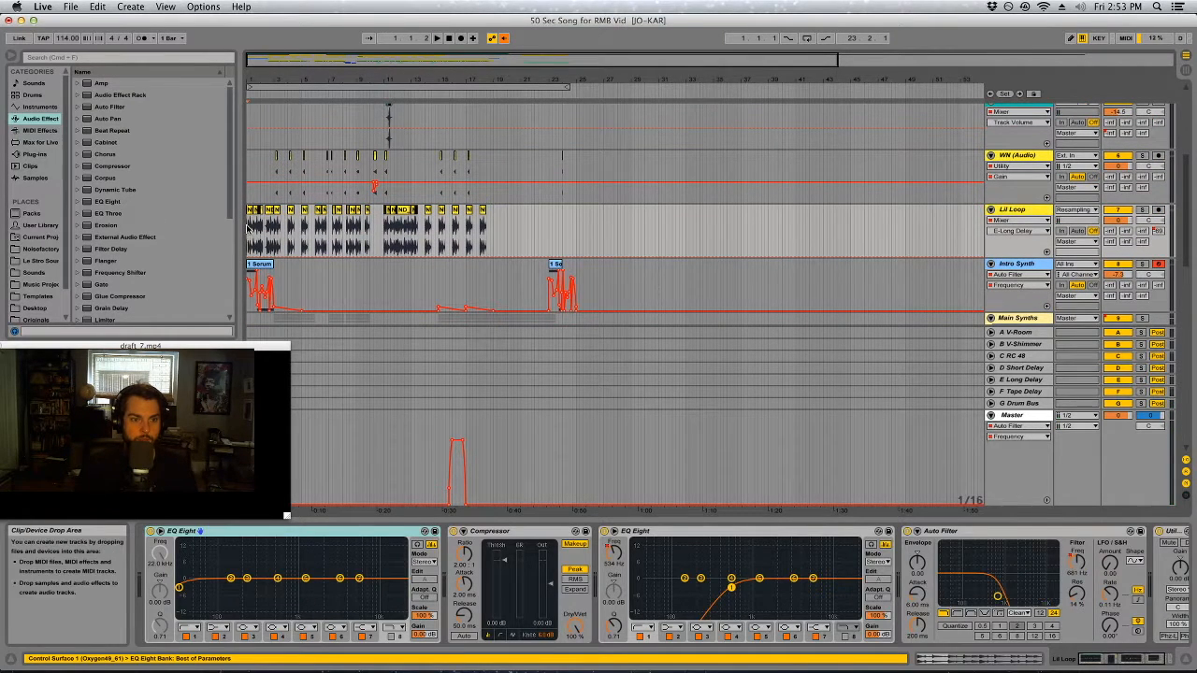
{"action": "left_click", "coordinate": [1142, 210]}
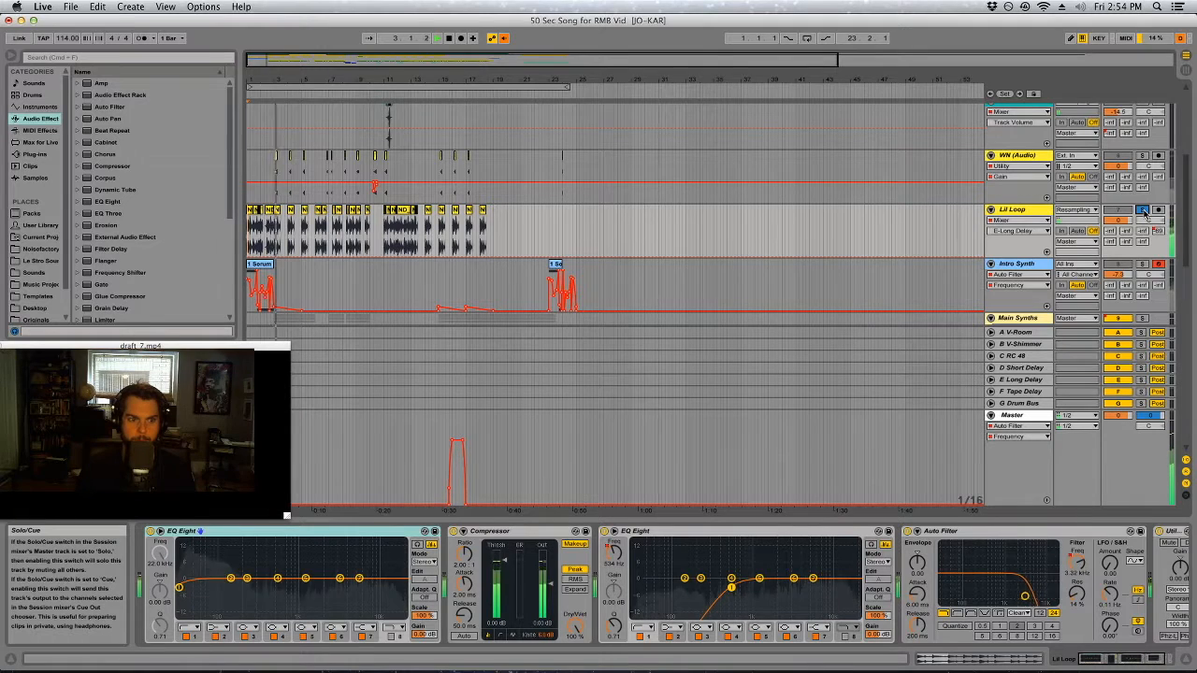
{"action": "left_click", "coordinate": [1142, 211]}
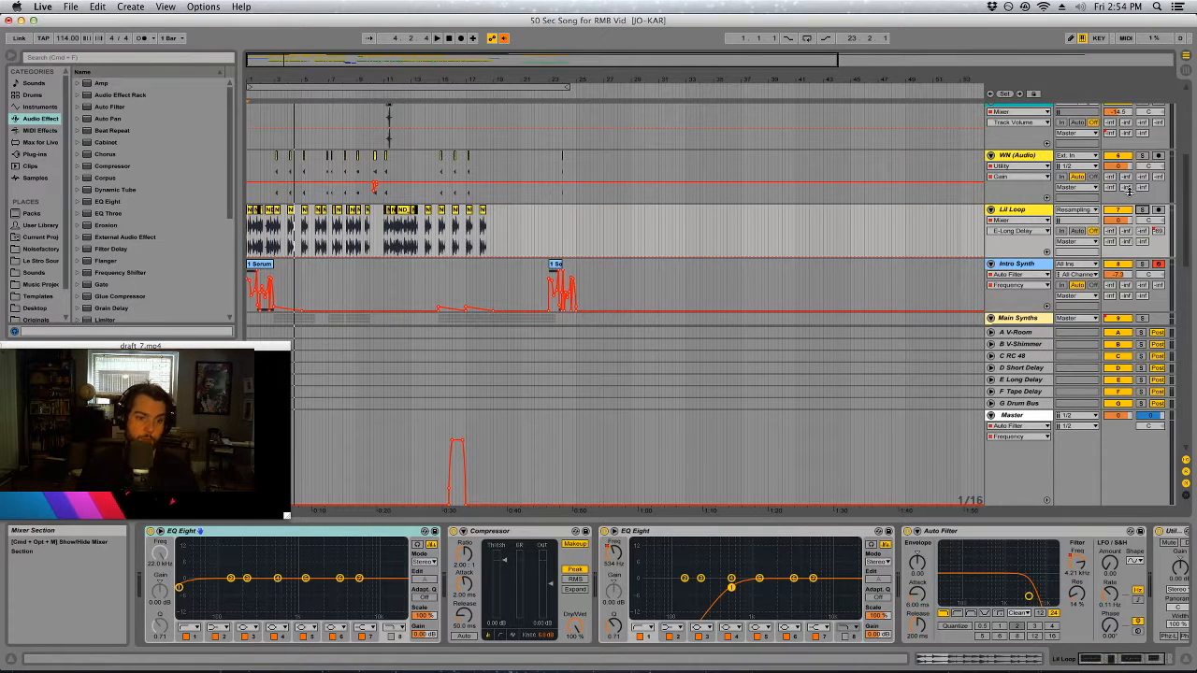
- Select the Funk Guitar clip at bar 3, solo its track, and play it from there
{"action": "scroll", "coordinate": [470, 265], "scroll_direction": "down", "scroll_amount": 5}
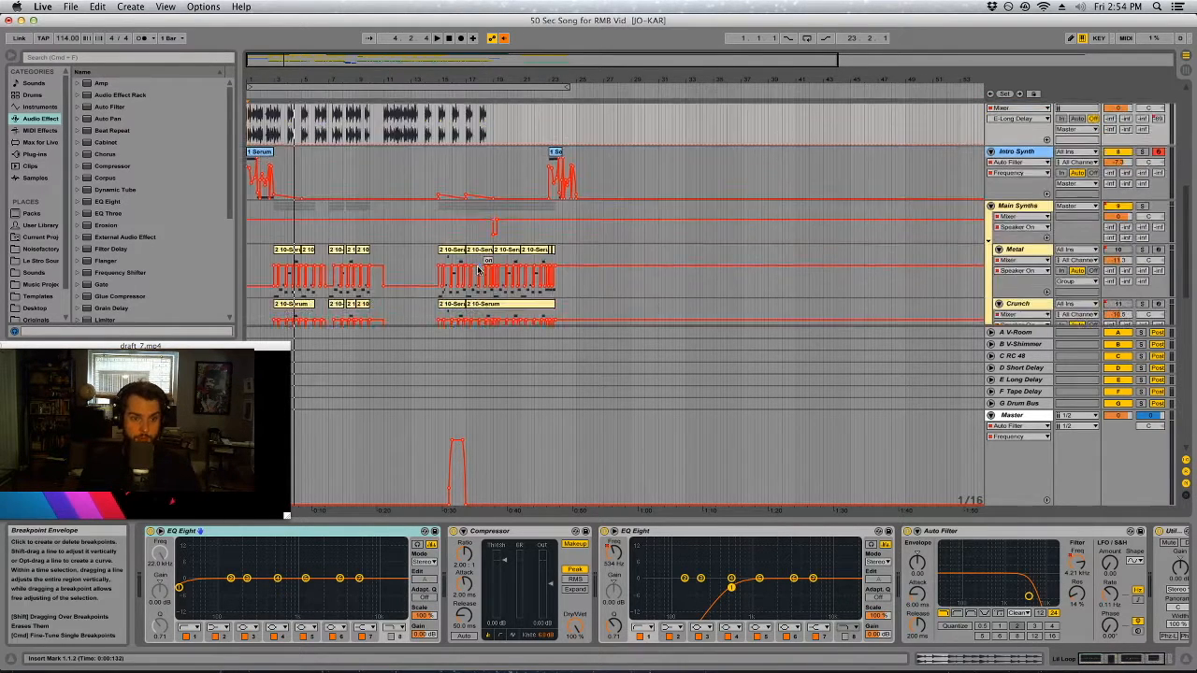
{"action": "left_click", "coordinate": [1127, 201]}
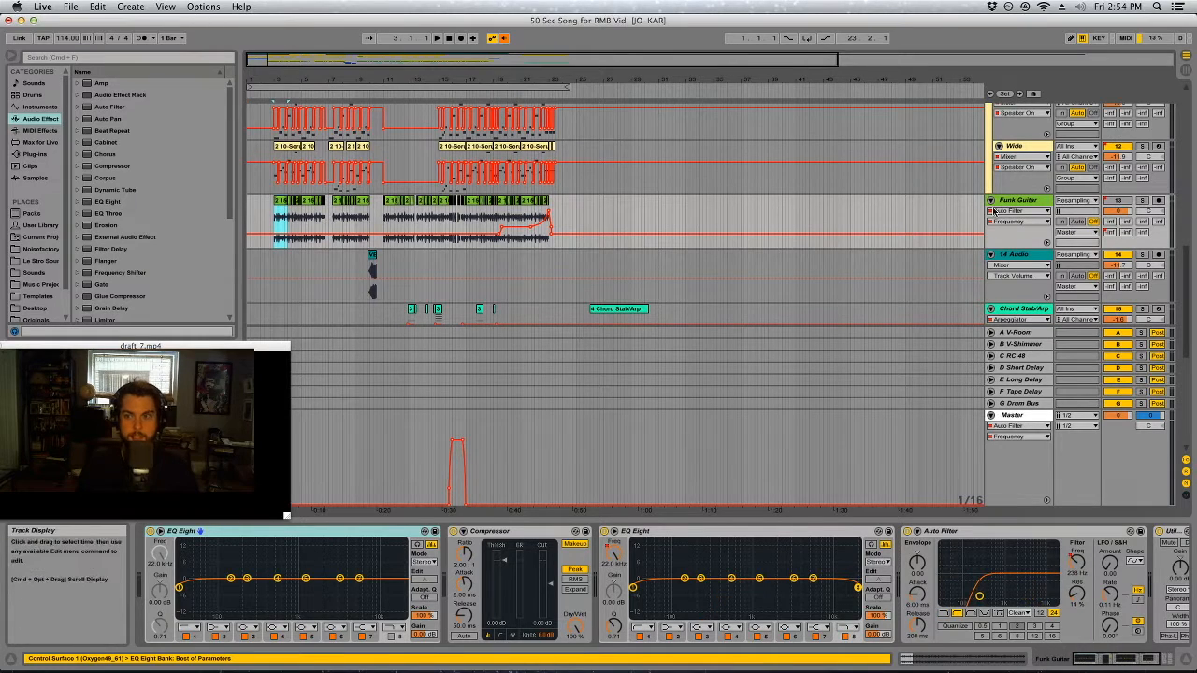
{"action": "left_click", "coordinate": [1140, 201]}
{"action": "key", "text": "space"}
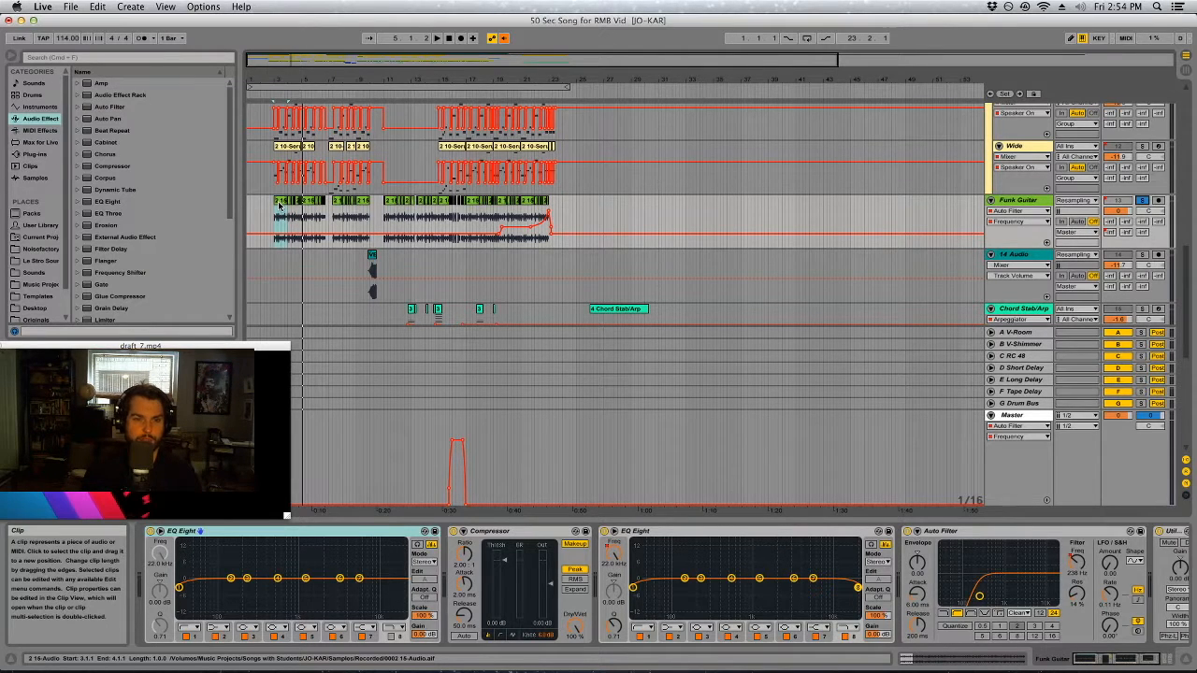
- Solo the Lil Loop track instead of Funk Guitar, select its clip at bar 6, and listen to it
{"action": "key", "text": "plus"}
{"action": "key", "text": "plus"}
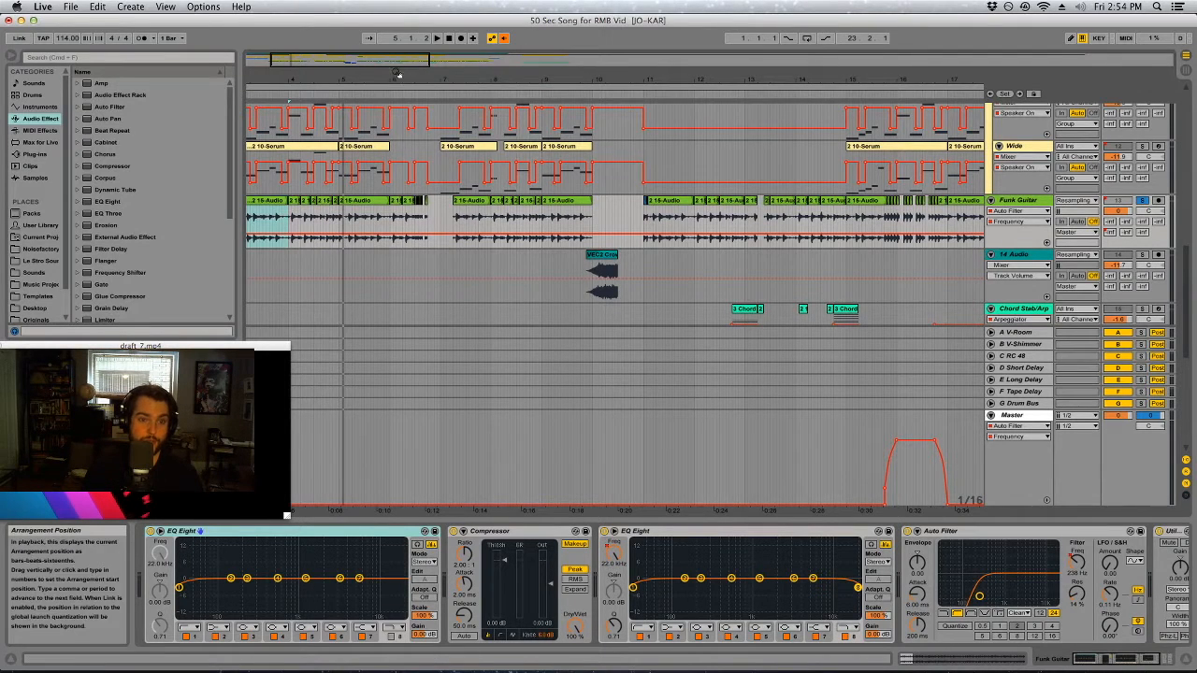
{"action": "key", "text": "minus"}
{"action": "key", "text": "minus"}
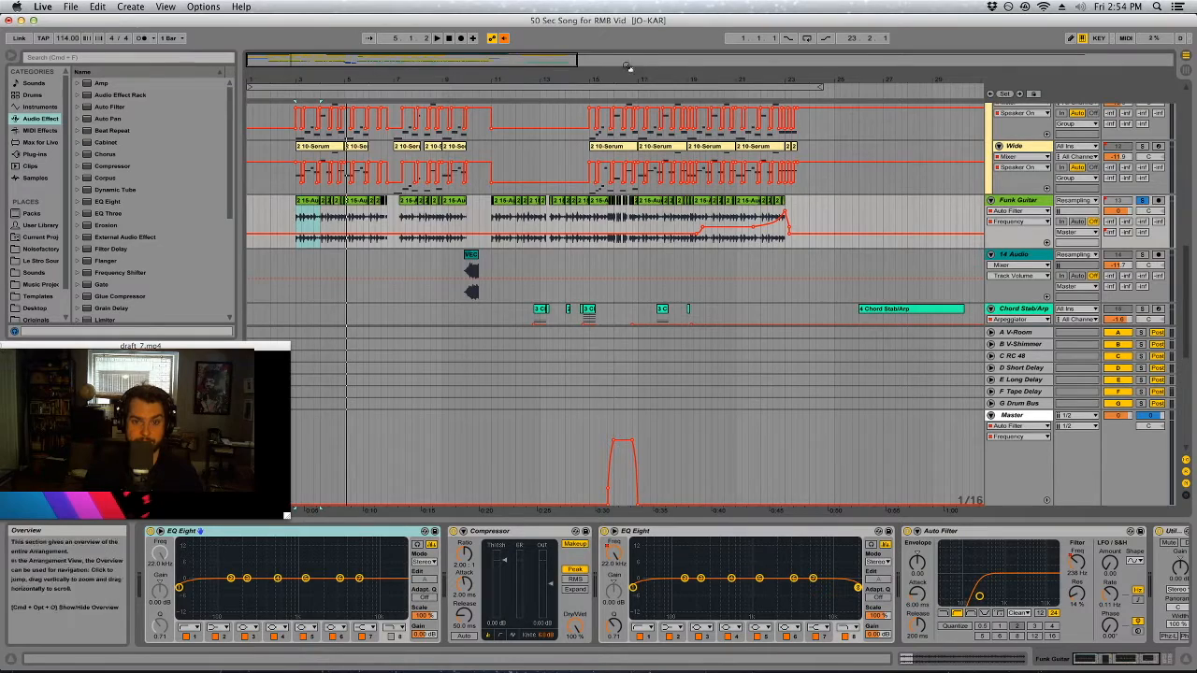
{"action": "left_click_drag", "start_coordinate": [372, 81], "coordinate": [372, 122]}
{"action": "left_click_drag", "start_coordinate": [609, 75], "coordinate": [561, 28]}
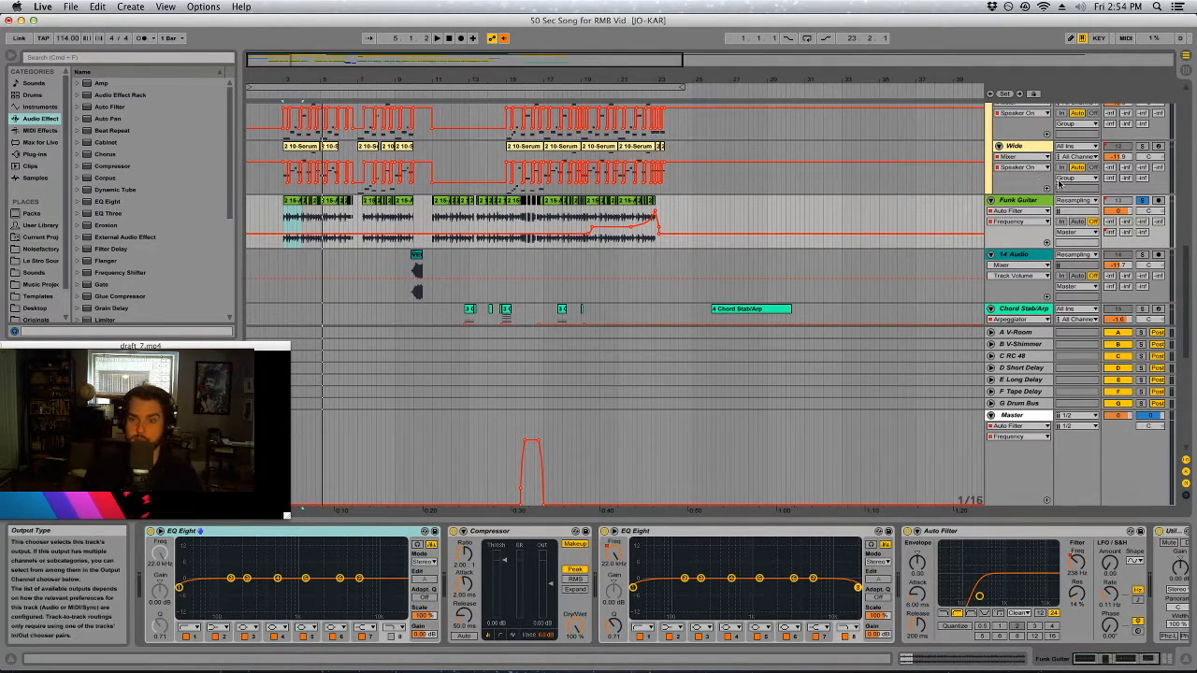
{"action": "left_click", "coordinate": [347, 253]}
{"action": "scroll", "coordinate": [692, 161], "scroll_direction": "up", "scroll_amount": 5}
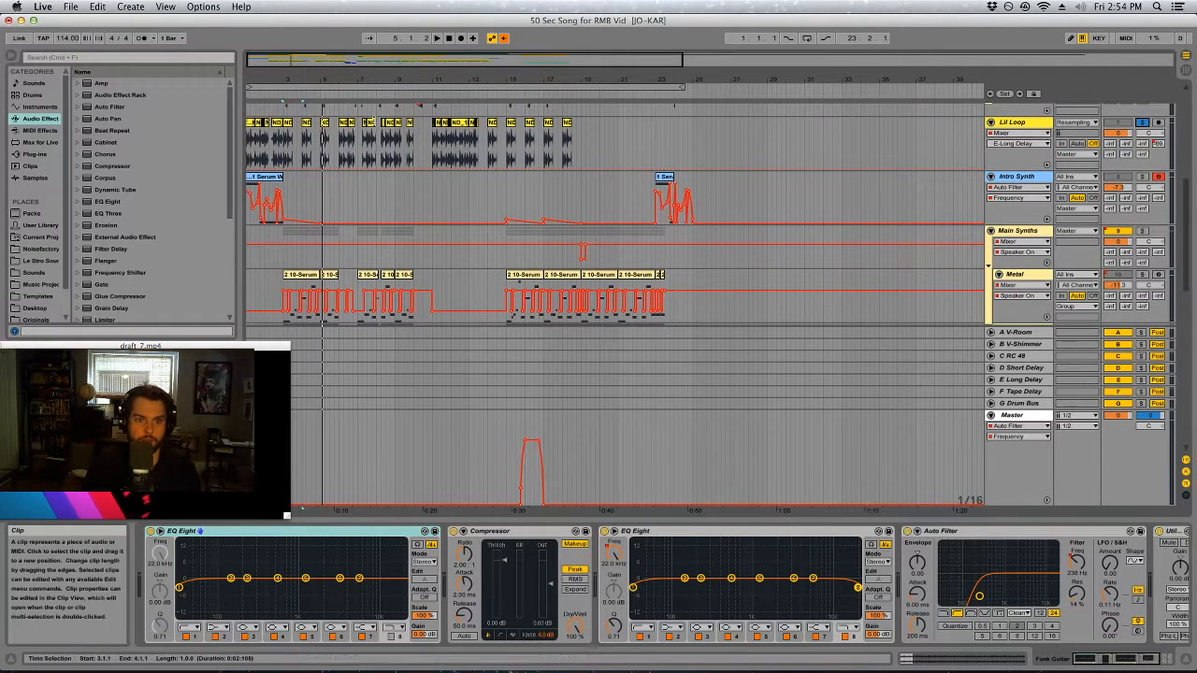
{"action": "left_click", "coordinate": [346, 124]}
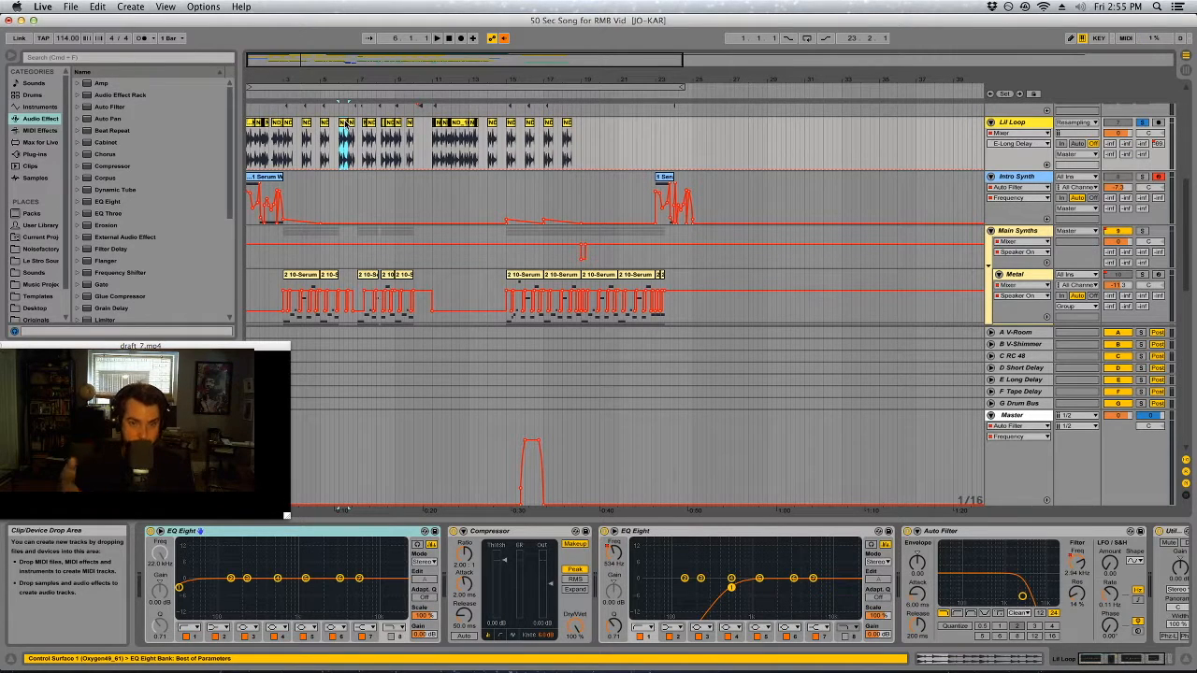
{"action": "key", "text": "space"}
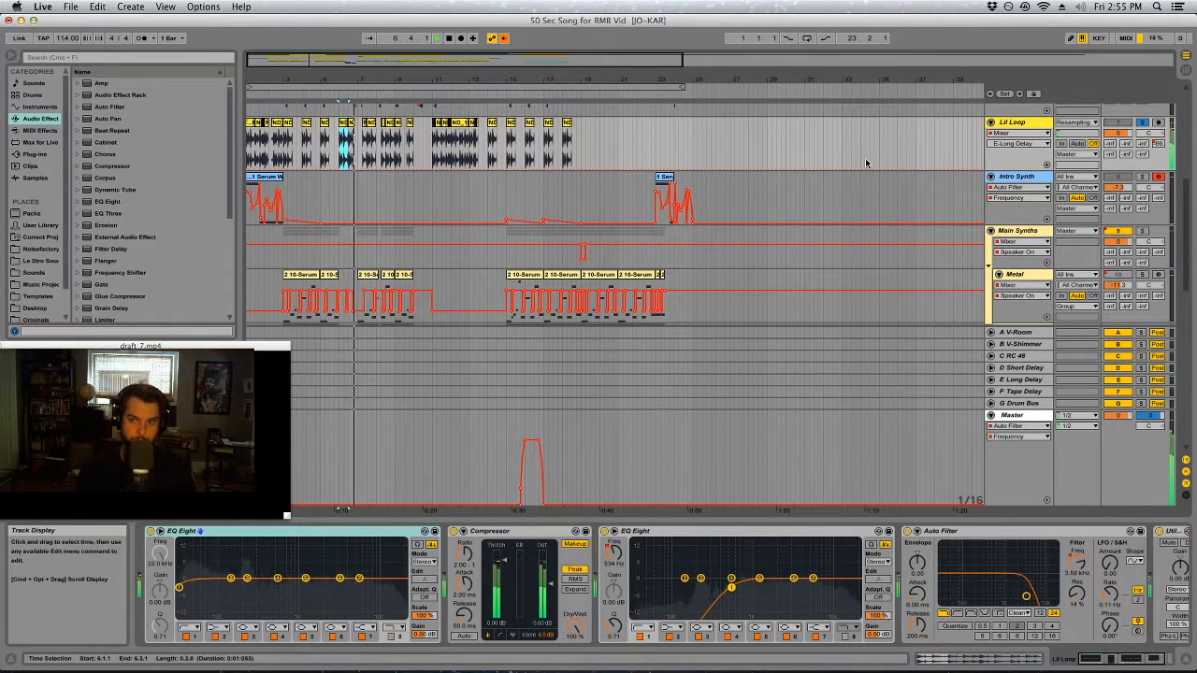
{"action": "key", "text": "space"}
- Solo the Kick (G) track, select its first clip at bar 3, and play it while showing the track's devices
{"action": "scroll", "coordinate": [353, 232], "scroll_direction": "up", "scroll_amount": 5}
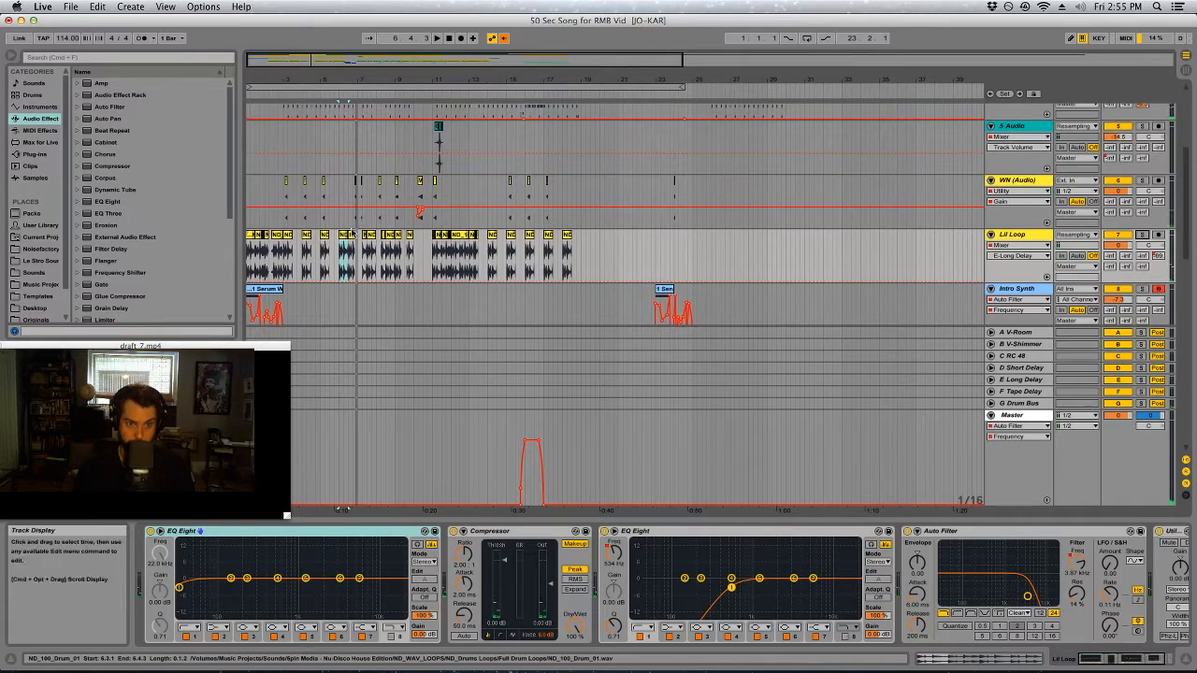
{"action": "scroll", "coordinate": [354, 232], "scroll_direction": "up", "scroll_amount": 2}
{"action": "scroll", "coordinate": [354, 232], "scroll_direction": "up", "scroll_amount": 8}
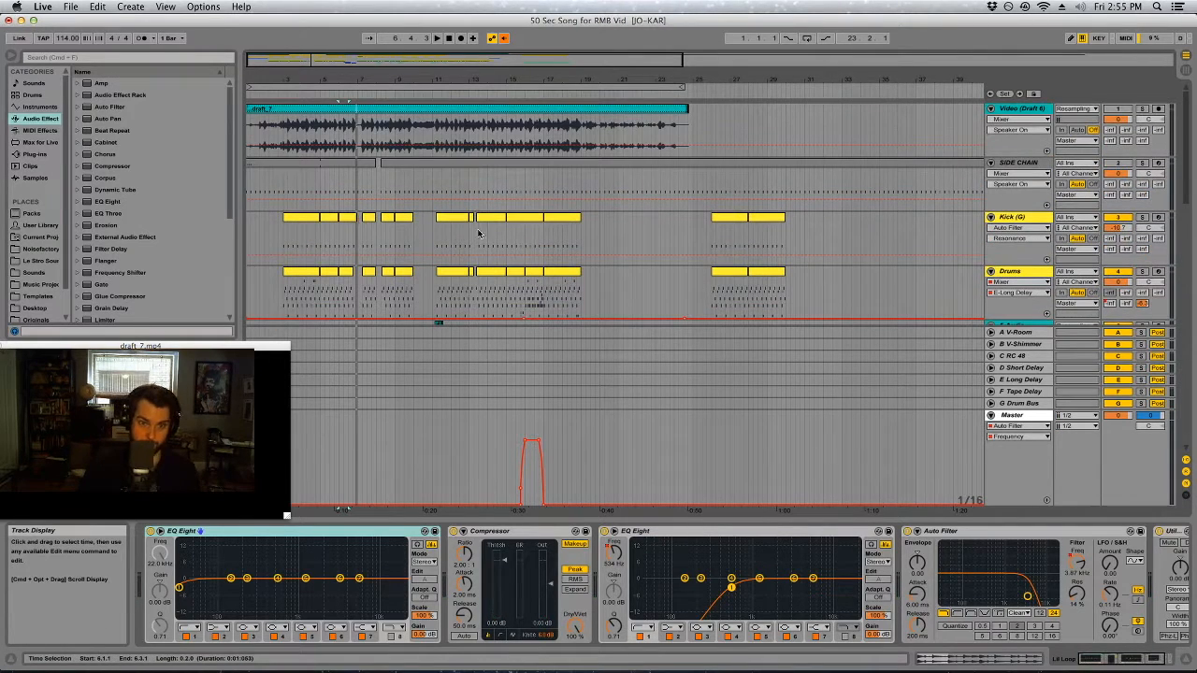
{"action": "left_click", "coordinate": [1143, 217]}
{"action": "left_click", "coordinate": [307, 217]}
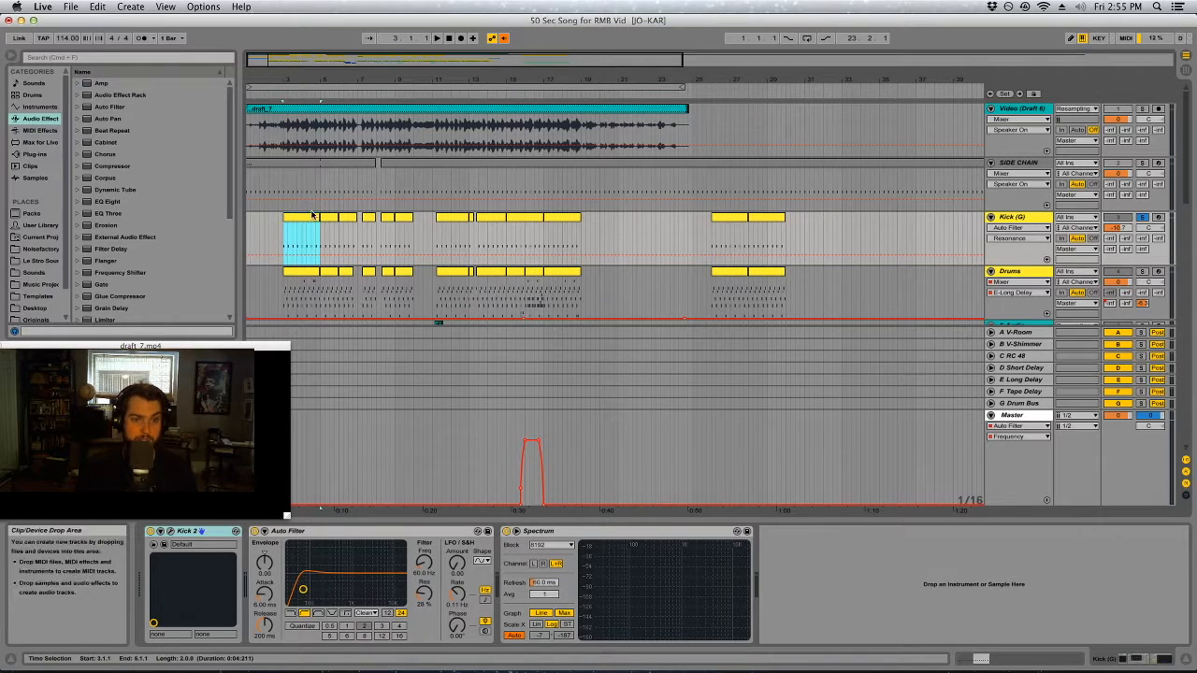
{"action": "left_click", "coordinate": [1017, 217]}
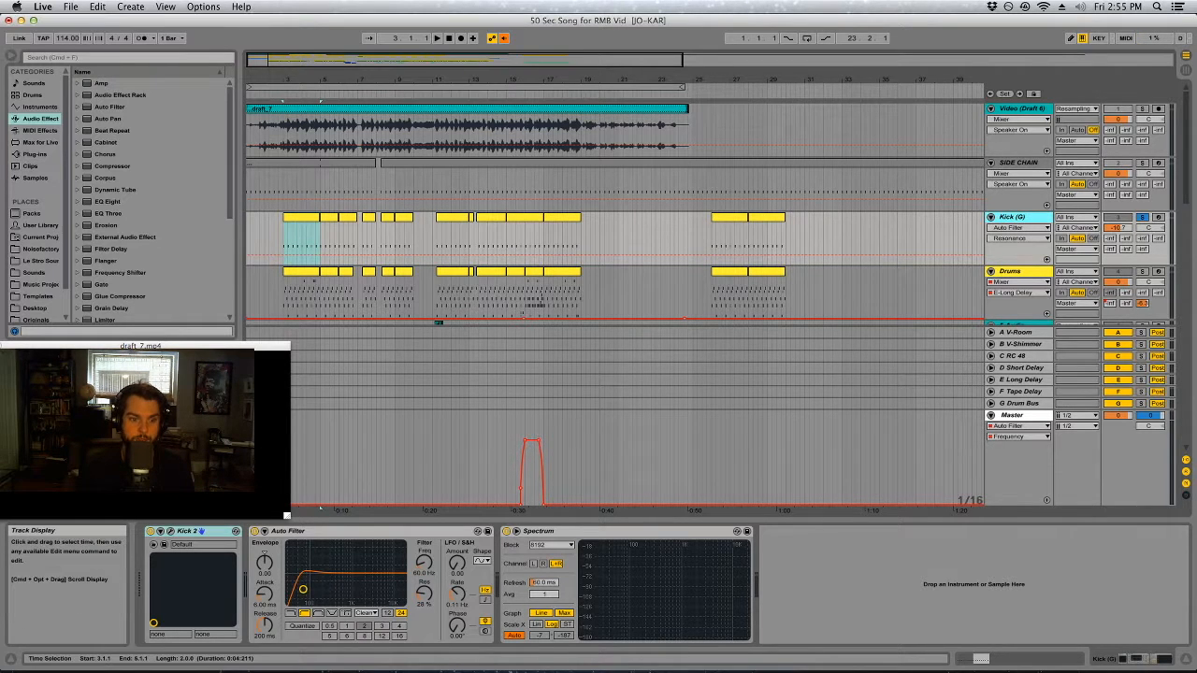
{"action": "key", "text": "space"}
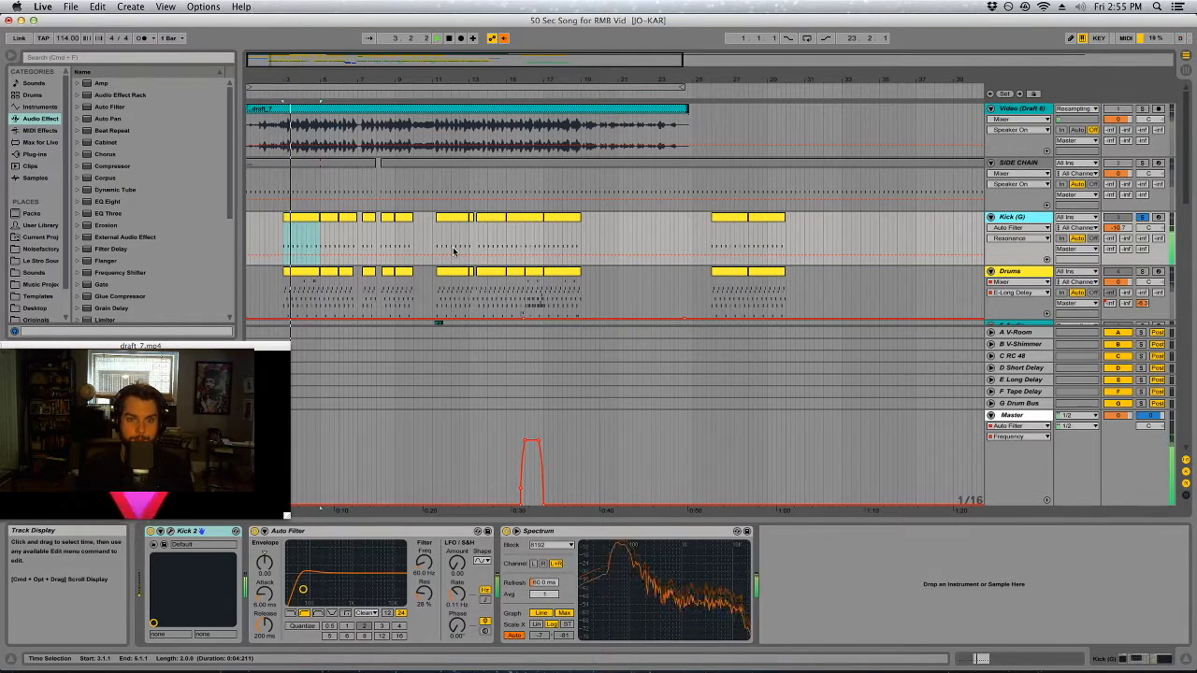
{"action": "key", "text": "space"}
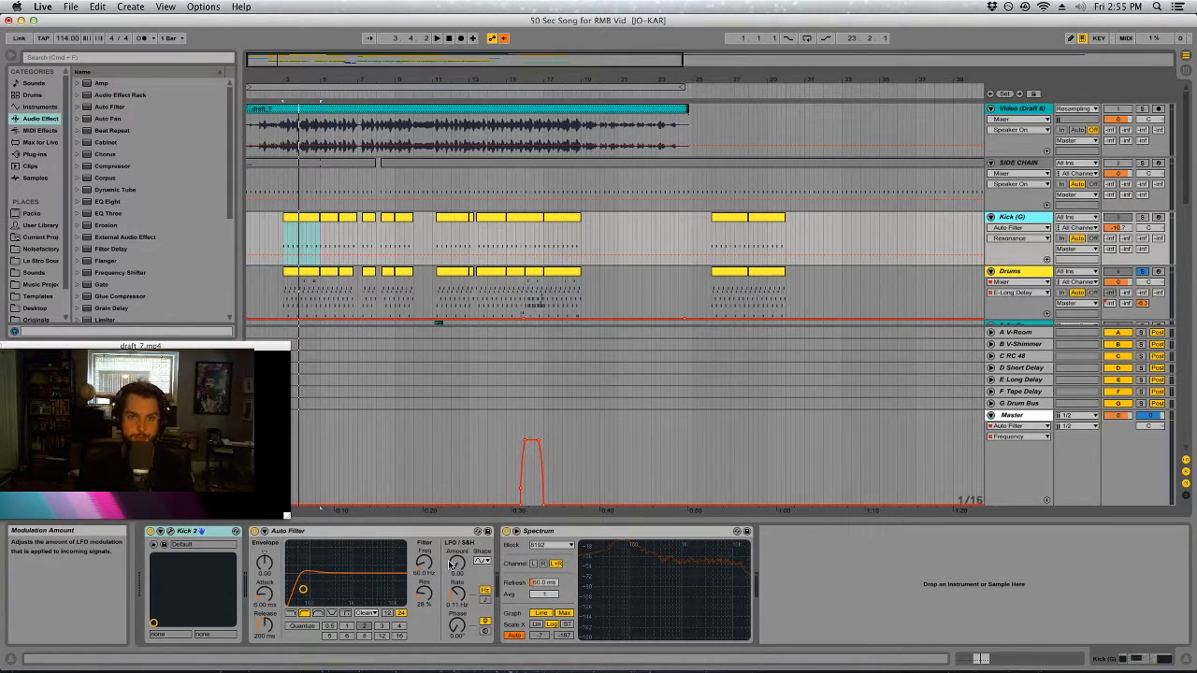
- Show the soloed Drums track's devices, including the Glitch Machine 2 and Drum Rack
{"action": "scroll", "coordinate": [346, 259], "scroll_direction": "down", "scroll_amount": 2}
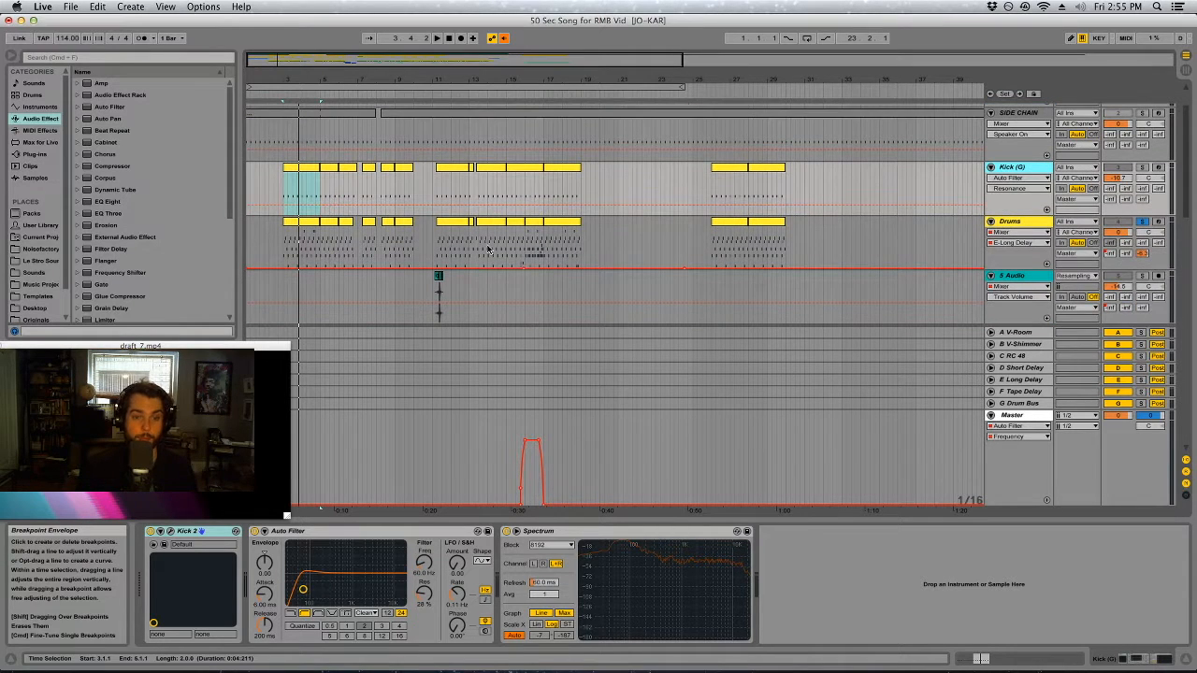
{"action": "left_click", "coordinate": [1033, 221]}
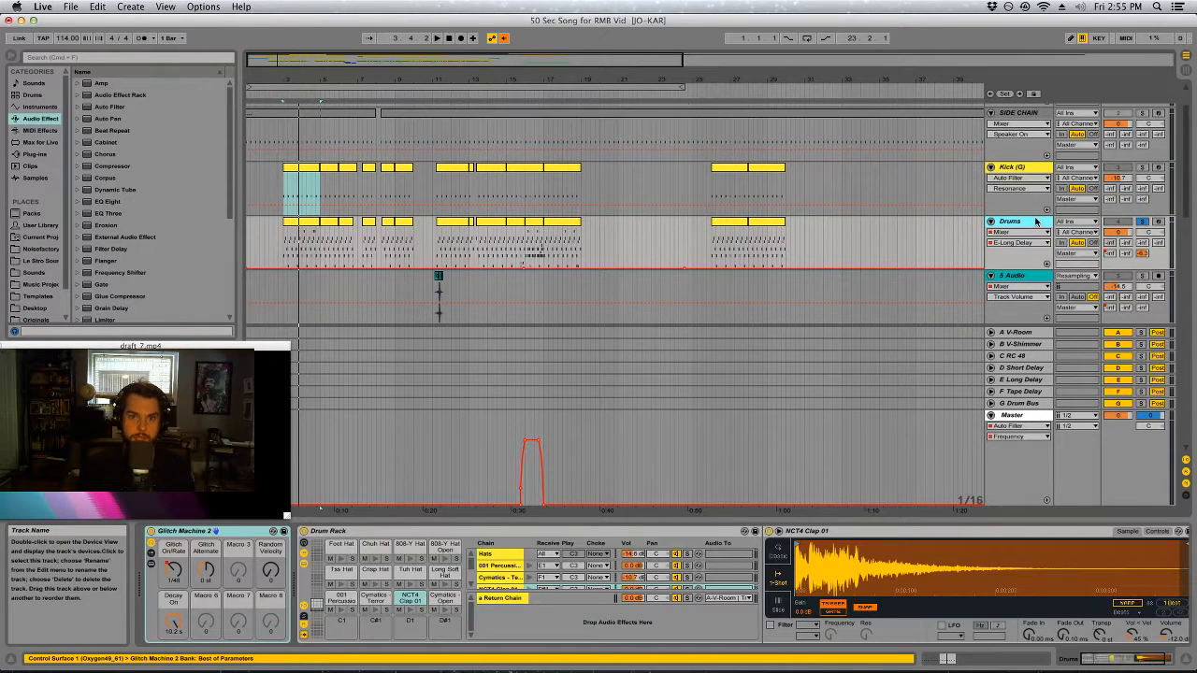
- Open the Serum window on the Intro Synth track and toggle its Sub oscillator, leaving it enabled
{"action": "scroll", "coordinate": [993, 237], "scroll_direction": "down", "scroll_amount": 5}
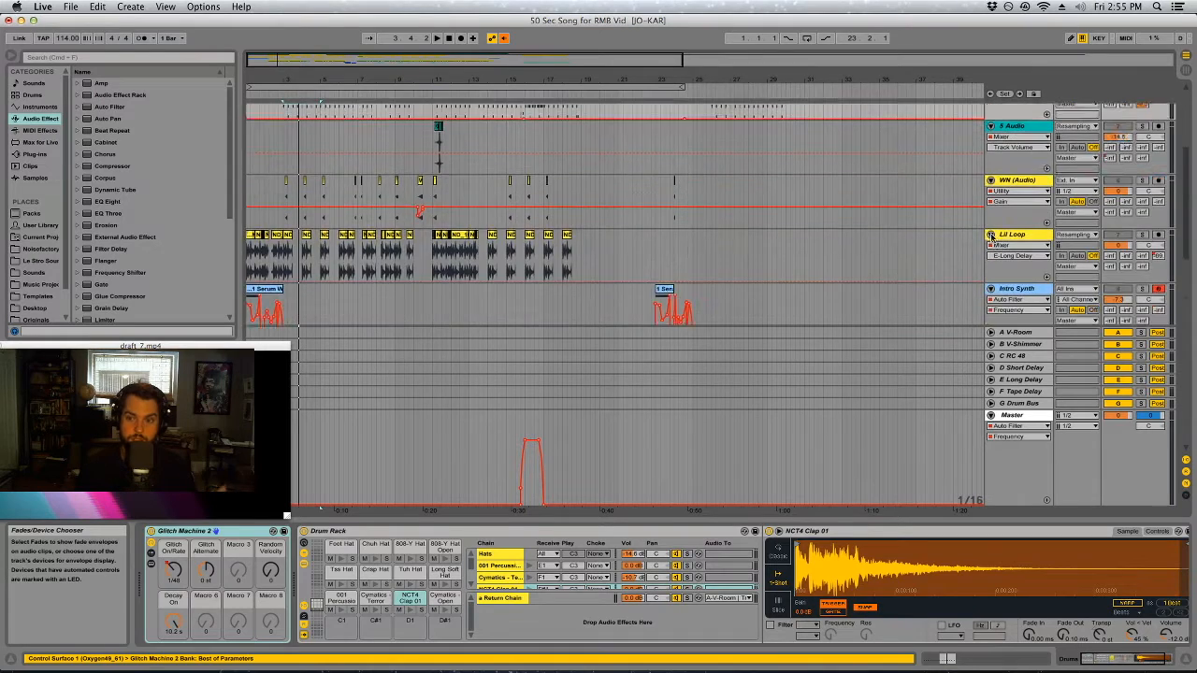
{"action": "scroll", "coordinate": [993, 237], "scroll_direction": "down", "scroll_amount": 5}
{"action": "left_click", "coordinate": [1011, 204]}
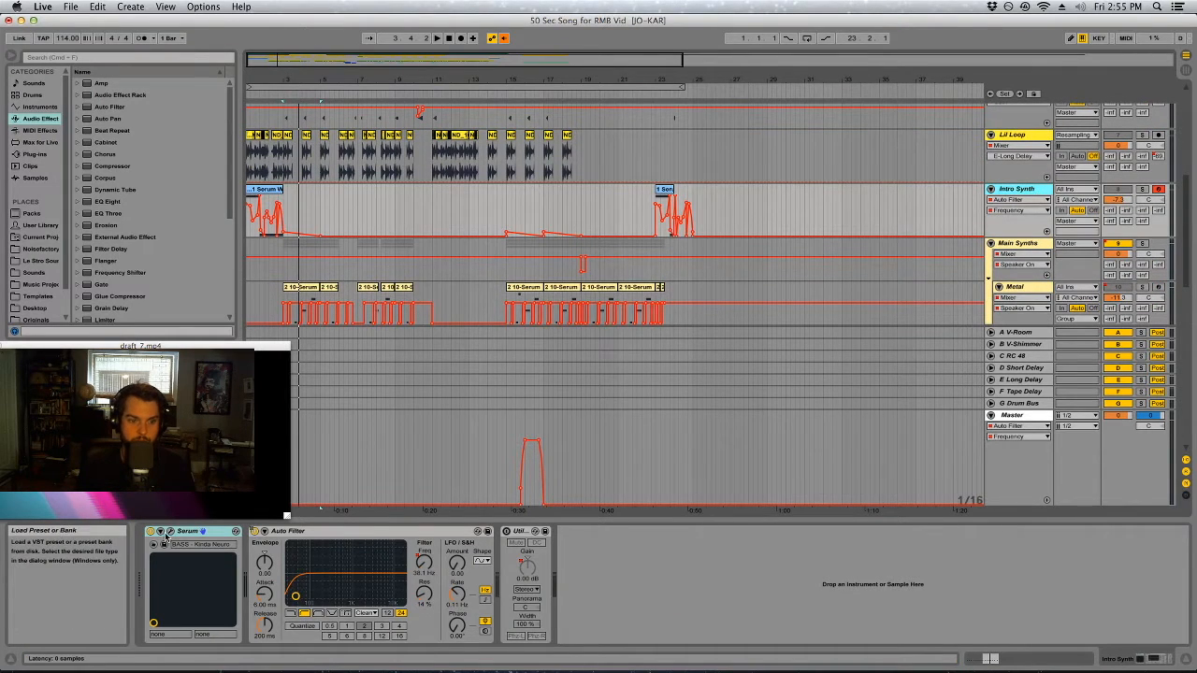
{"action": "left_click", "coordinate": [169, 531]}
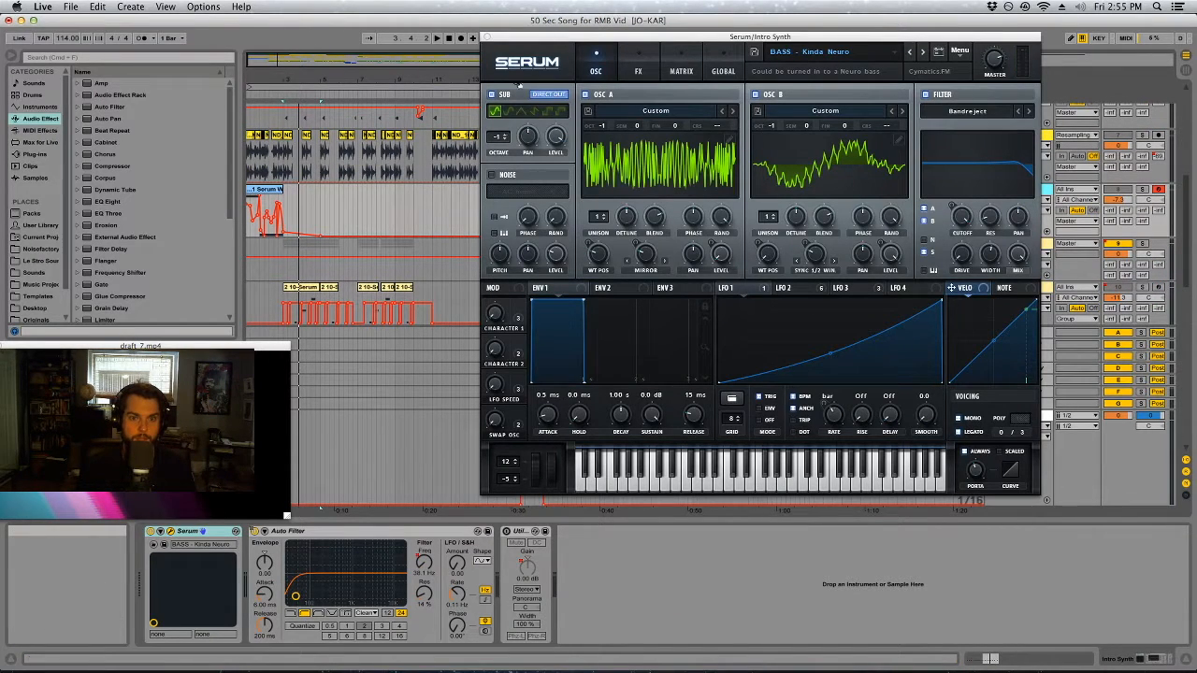
{"action": "left_click", "coordinate": [496, 95]}
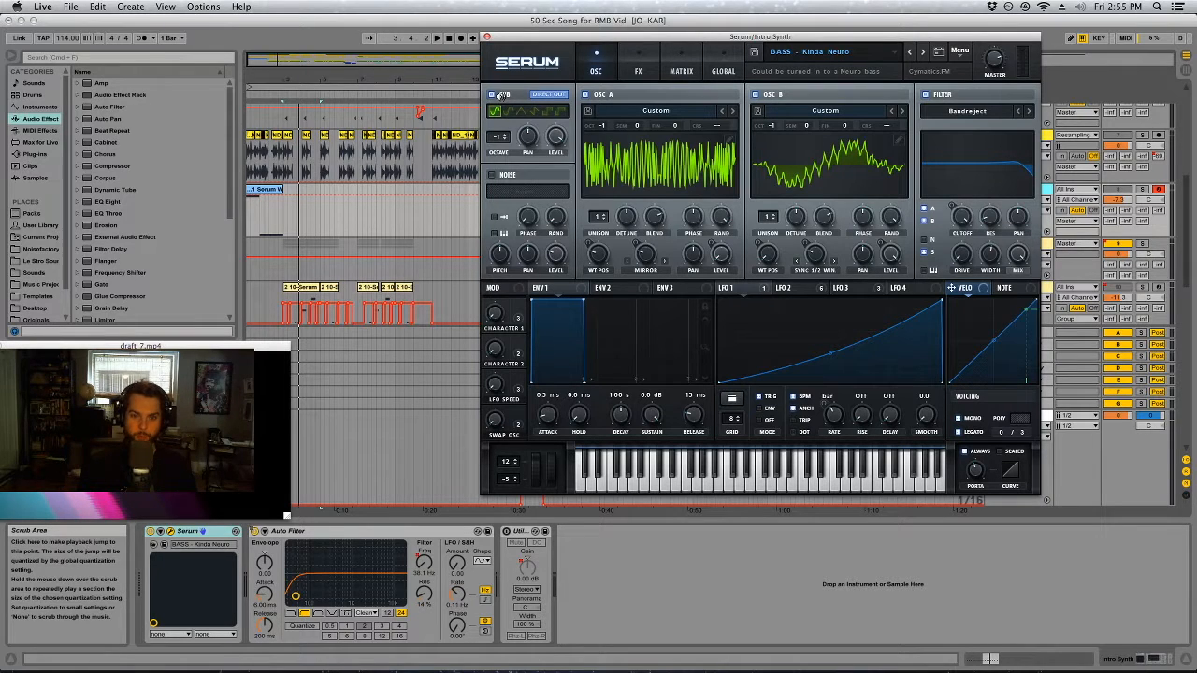
{"action": "left_click", "coordinate": [501, 94]}
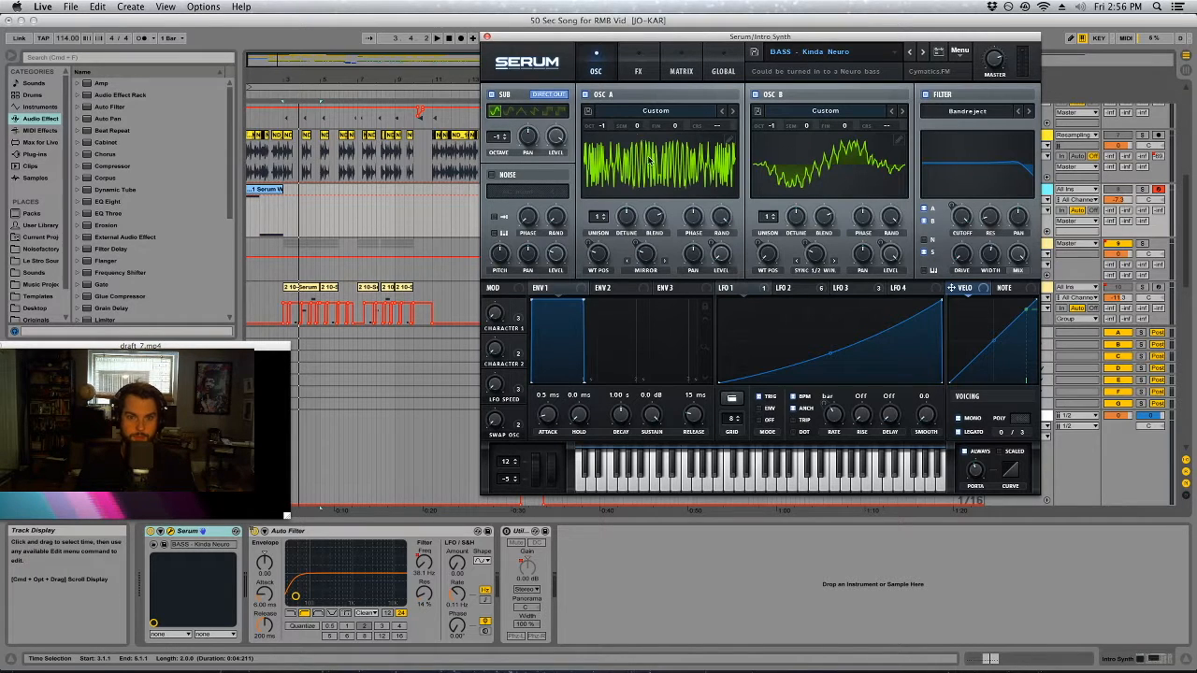
- Inspect wavetable frames 54 to 65 in Oscillator A's table editor, then close the editor and the Serum window
{"action": "left_click", "coordinate": [712, 135]}
{"action": "left_click", "coordinate": [730, 139]}
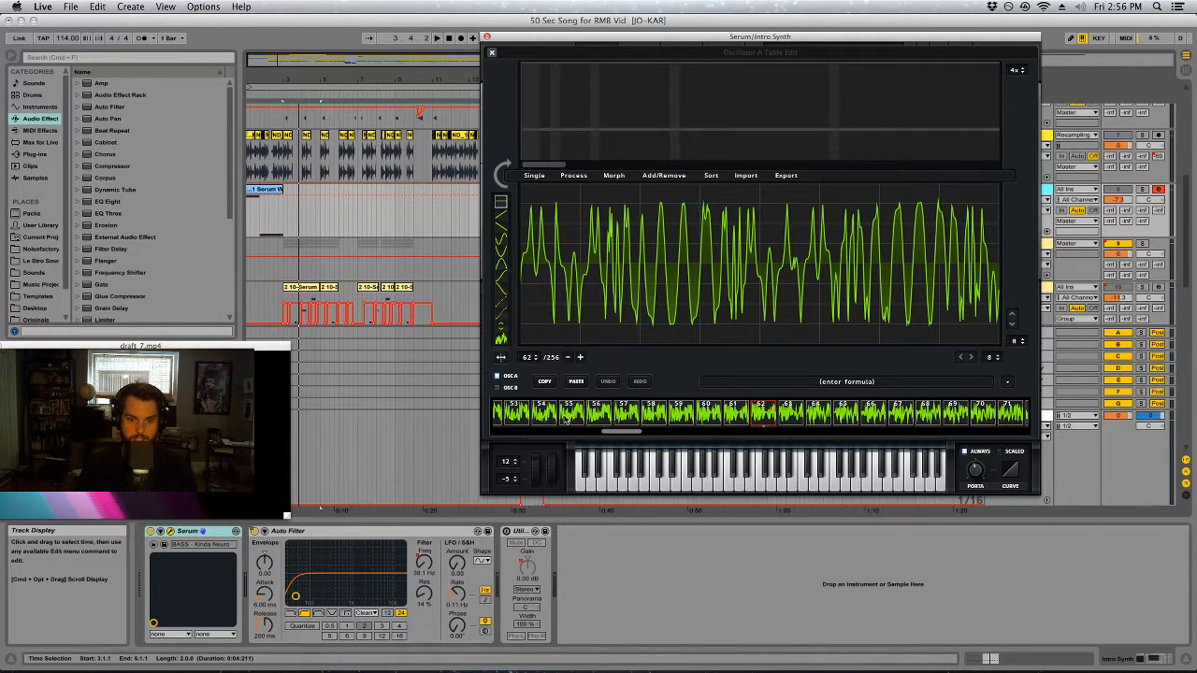
{"action": "left_click", "coordinate": [547, 416]}
{"action": "left_click", "coordinate": [568, 416]}
{"action": "left_click", "coordinate": [596, 416]}
{"action": "left_click", "coordinate": [623, 416]}
{"action": "left_click", "coordinate": [653, 416]}
{"action": "left_click", "coordinate": [680, 416]}
{"action": "left_click", "coordinate": [707, 416]}
{"action": "left_click", "coordinate": [734, 416]}
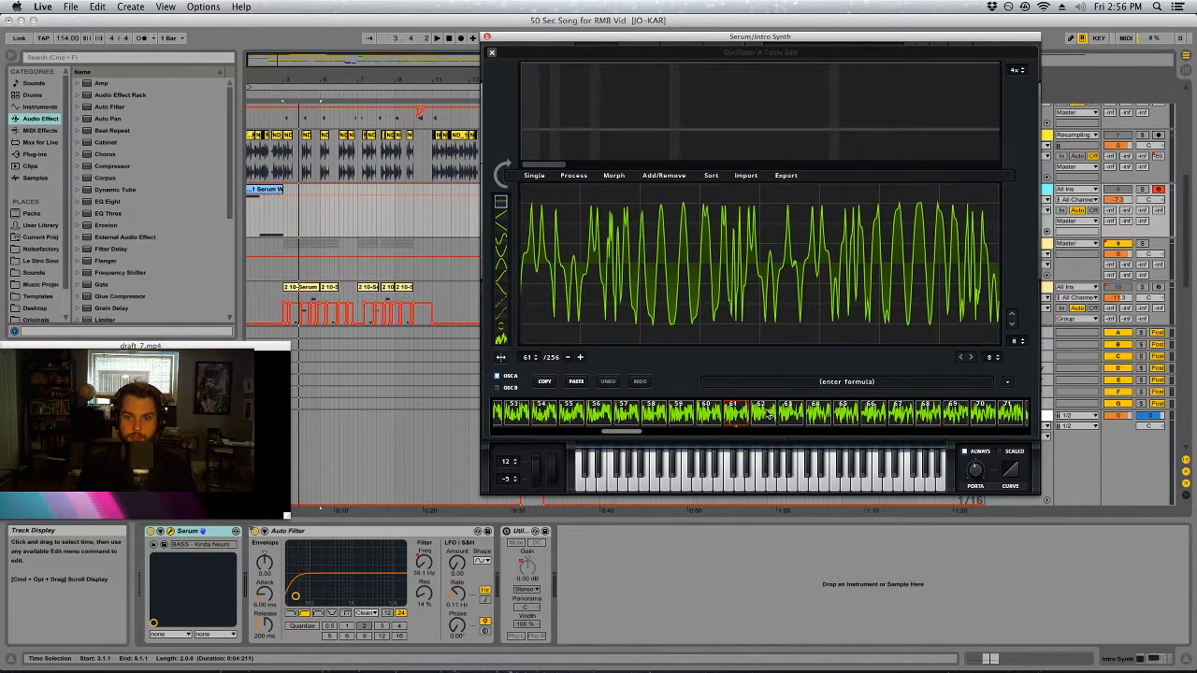
{"action": "left_click", "coordinate": [761, 416]}
{"action": "left_click", "coordinate": [790, 416]}
{"action": "left_click", "coordinate": [818, 416]}
{"action": "left_click", "coordinate": [845, 417]}
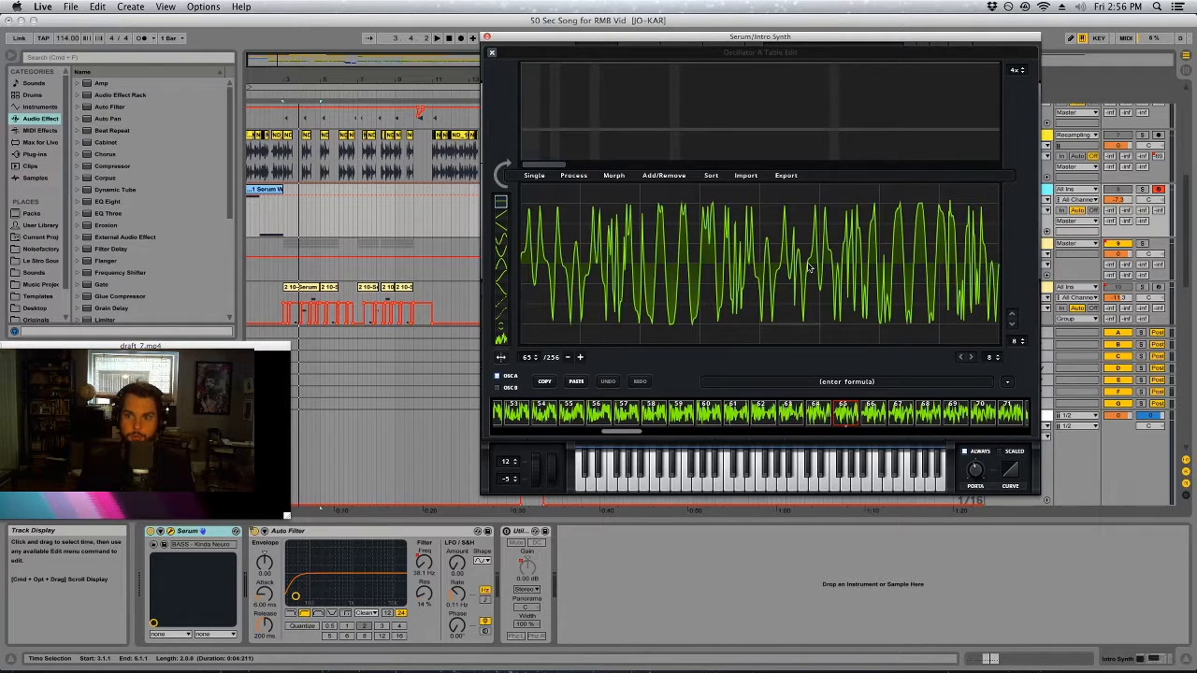
{"action": "left_click", "coordinate": [494, 53]}
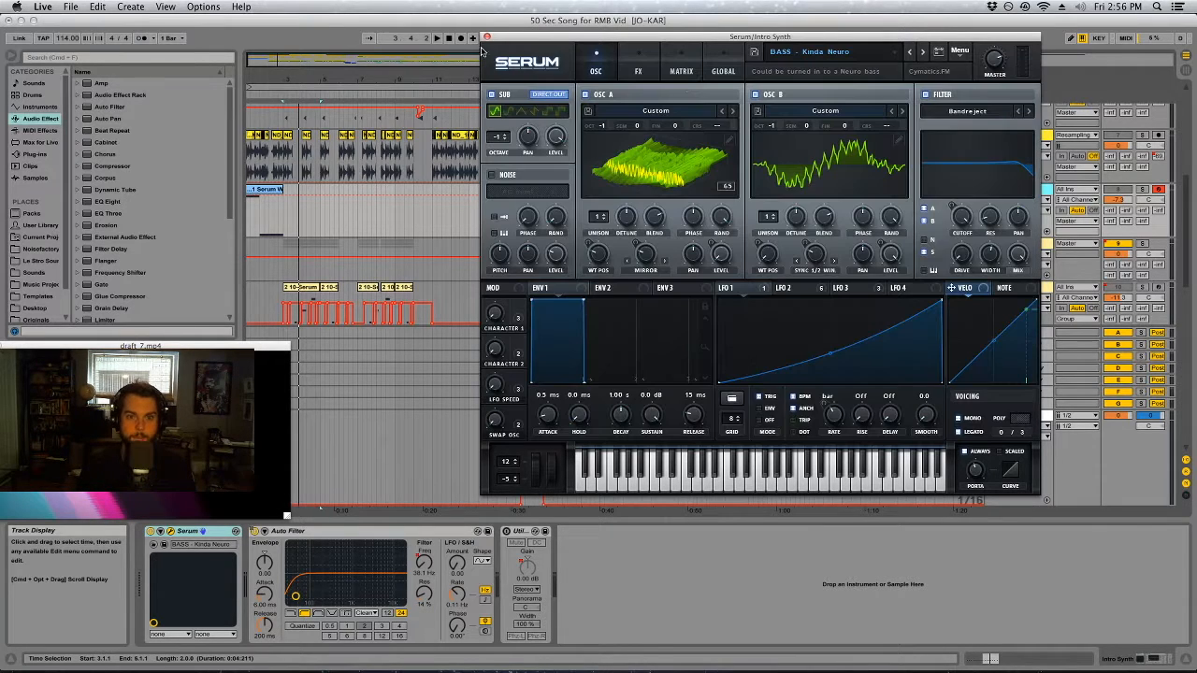
{"action": "left_click", "coordinate": [487, 37]}
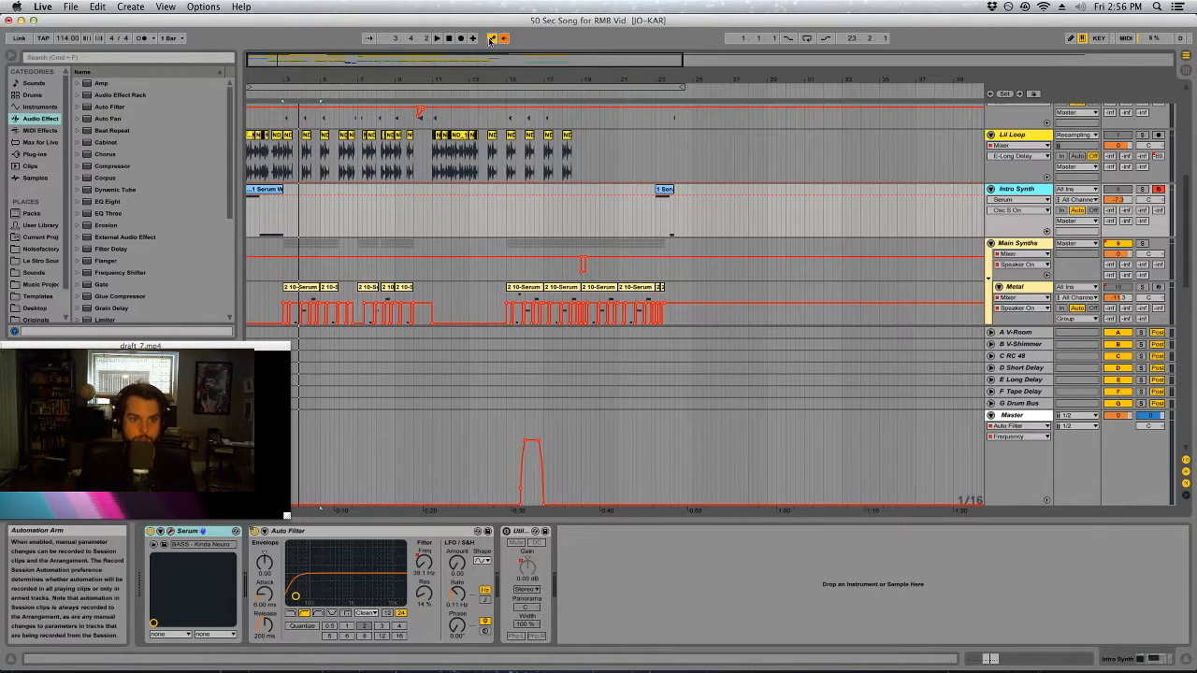
- Solo the Metal, Crunch and Wide tracks in the Main Synths group and play them together from bar 3
{"action": "scroll", "coordinate": [433, 210], "scroll_direction": "down", "scroll_amount": 3}
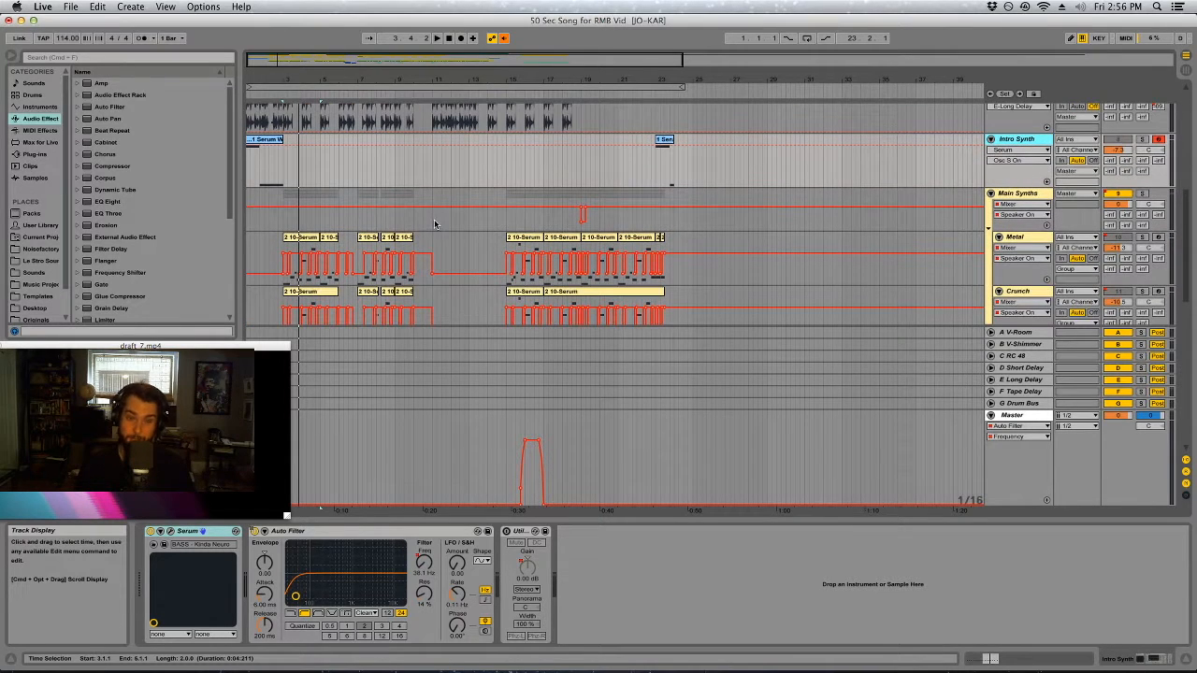
{"action": "scroll", "coordinate": [434, 227], "scroll_direction": "down", "scroll_amount": 3}
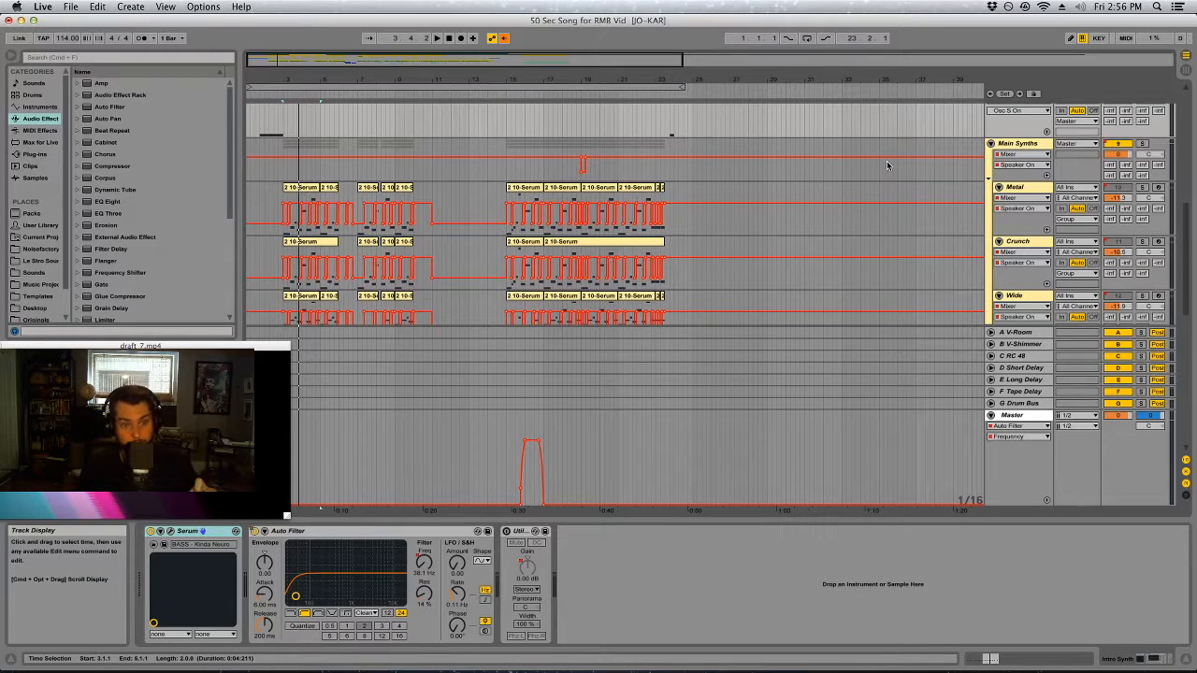
{"action": "left_click", "coordinate": [1141, 191]}
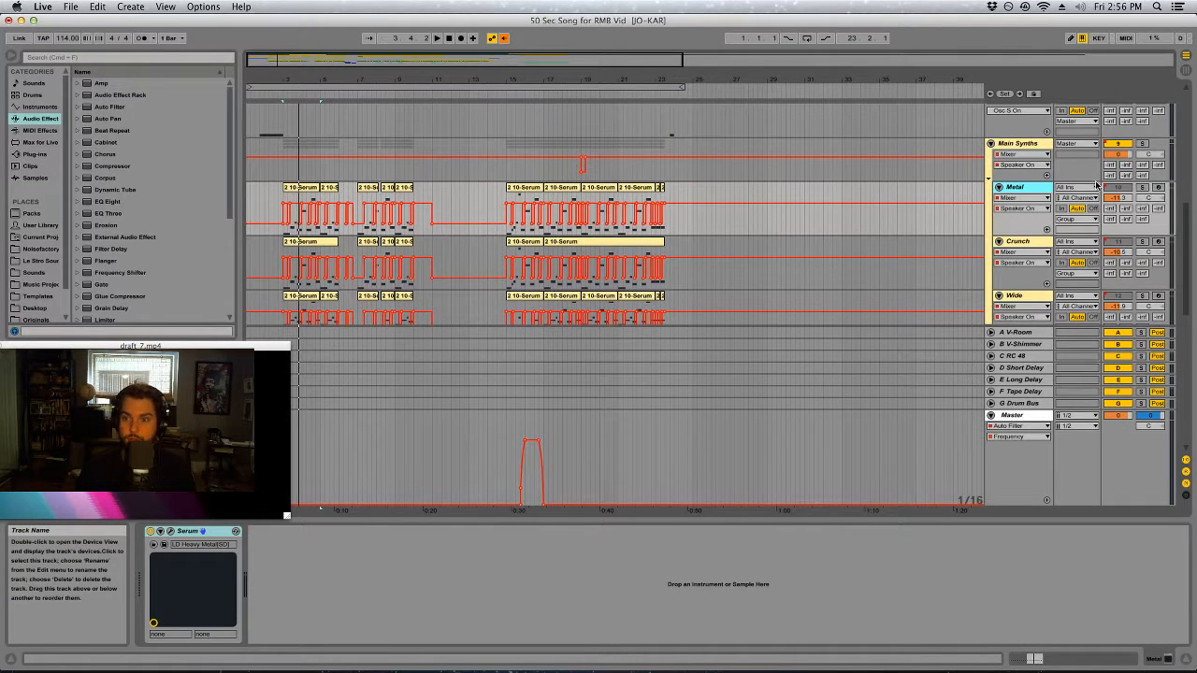
{"action": "scroll", "coordinate": [1148, 161], "scroll_direction": "down", "scroll_amount": 2}
{"action": "left_click", "coordinate": [1142, 204]}
{"action": "left_click", "coordinate": [1142, 258]}
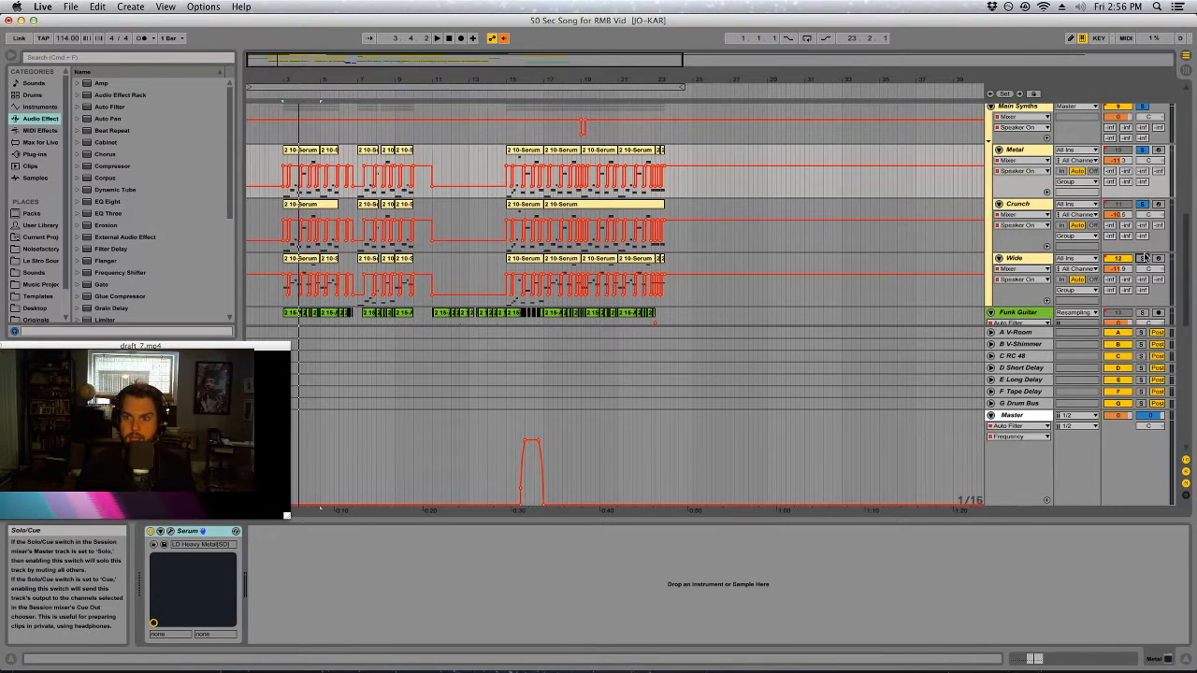
{"action": "left_click", "coordinate": [301, 152]}
{"action": "key", "text": "space"}
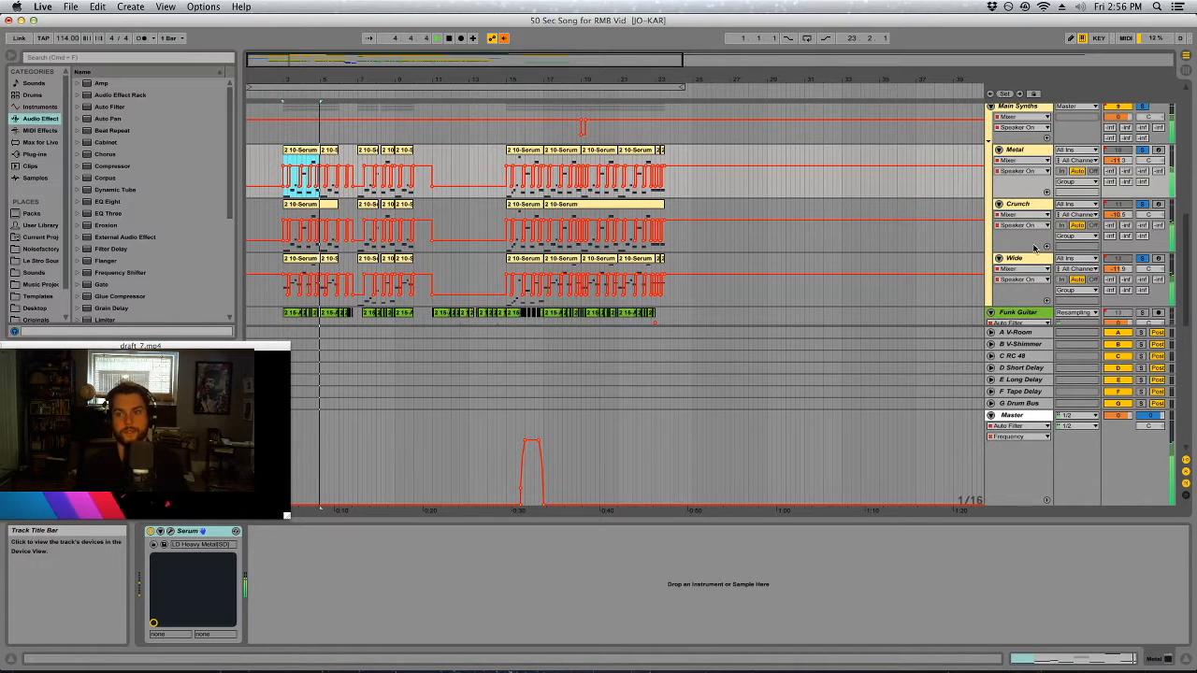
{"action": "key", "text": "space"}
- Solo only the Metal track, select its clip at bar 3, and listen to it
{"action": "left_click", "coordinate": [1144, 150]}
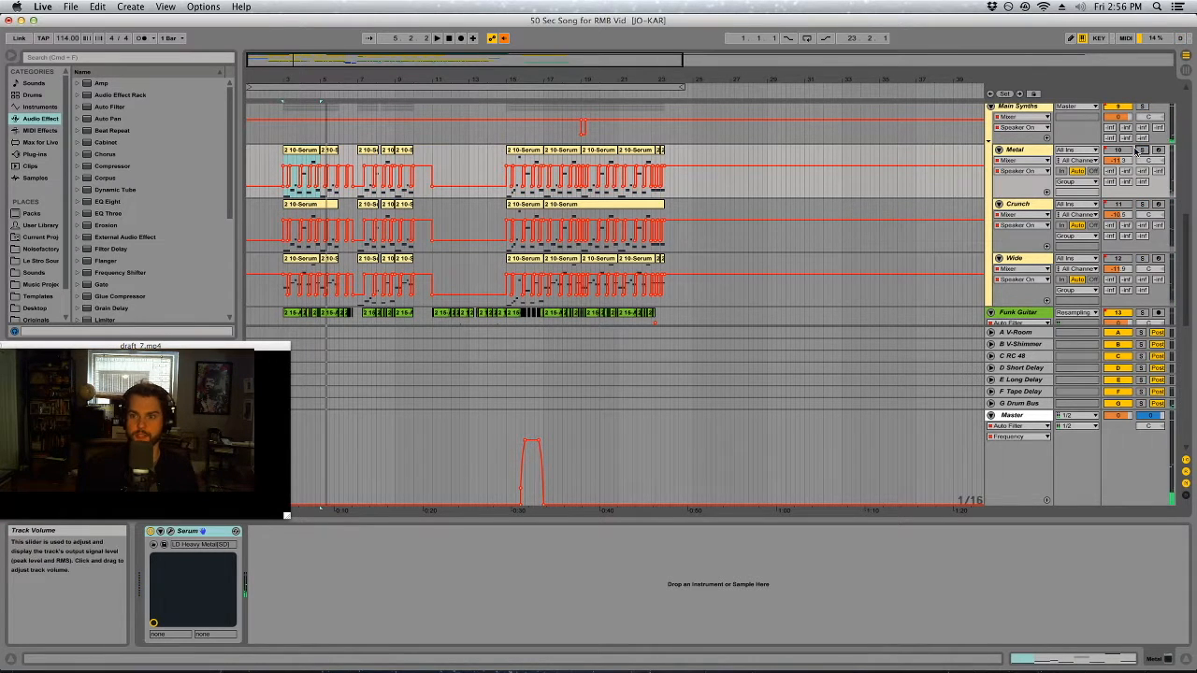
{"action": "left_click", "coordinate": [306, 157]}
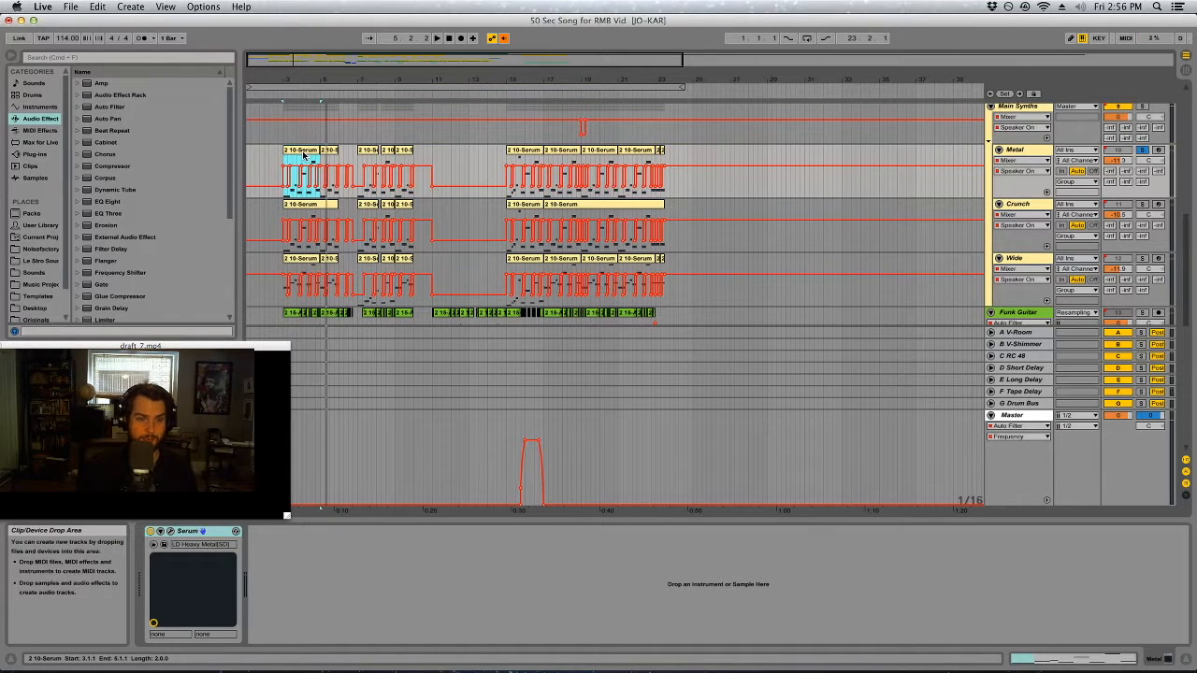
{"action": "key", "text": "space"}
{"action": "key", "text": "space"}
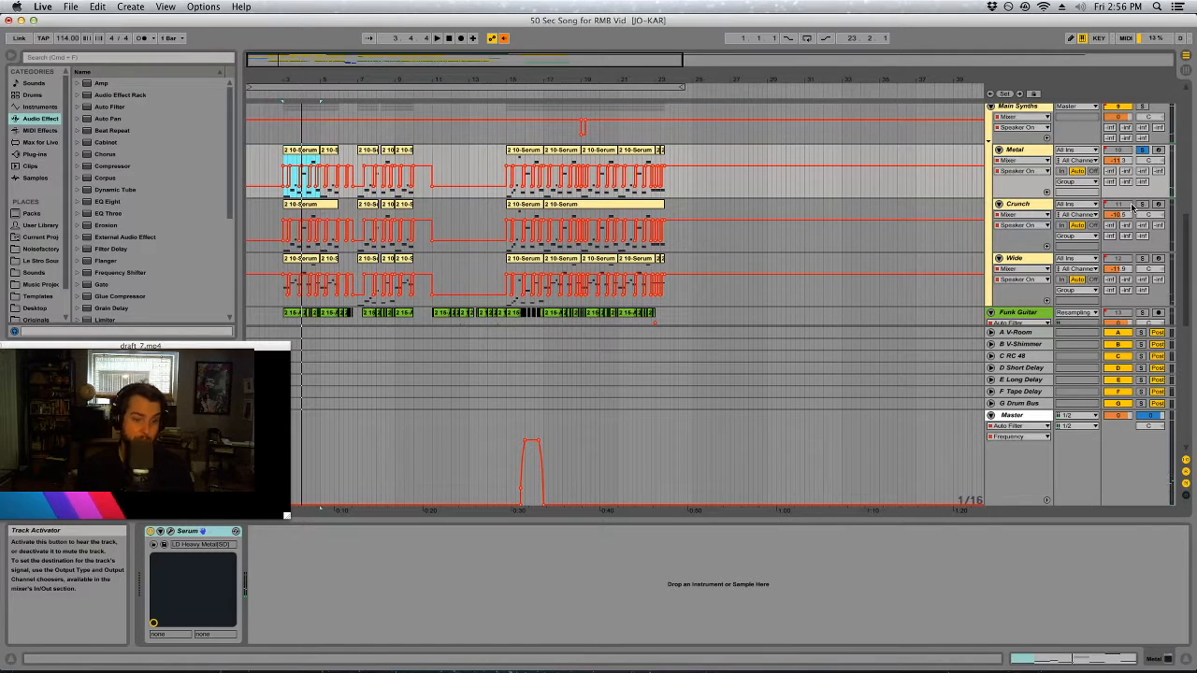
- Solo the Crunch track instead of Metal, select its first clip at bar 3, and listen to it
{"action": "left_click", "coordinate": [1141, 204]}
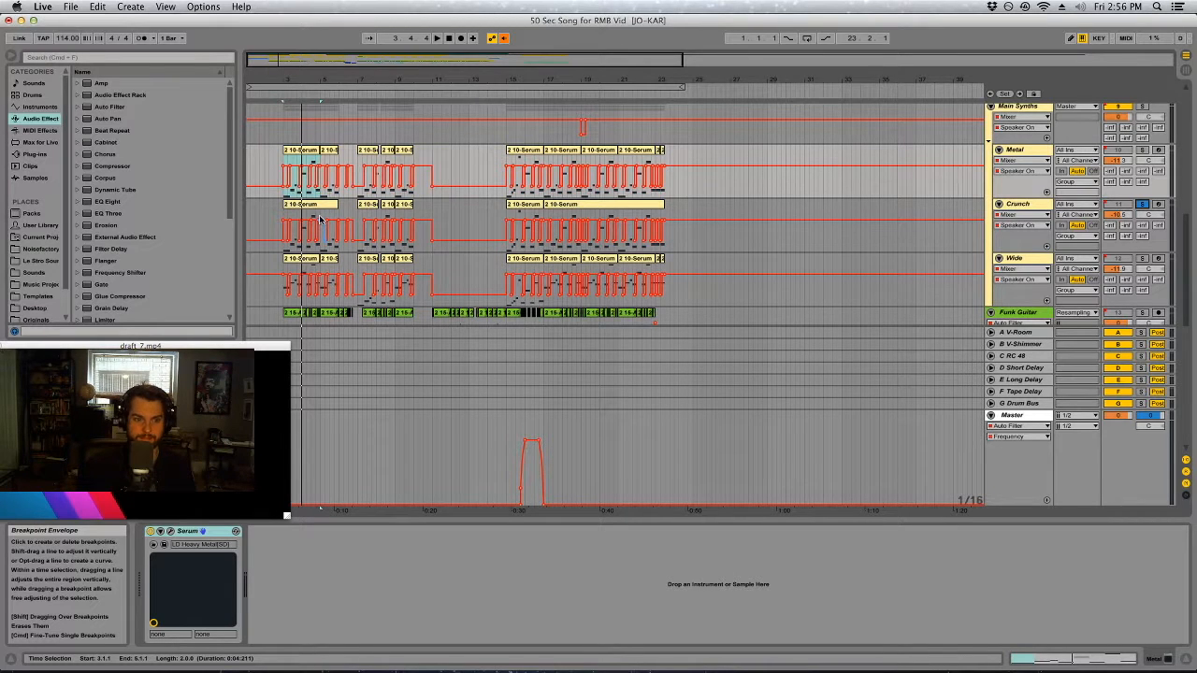
{"action": "left_click", "coordinate": [312, 211]}
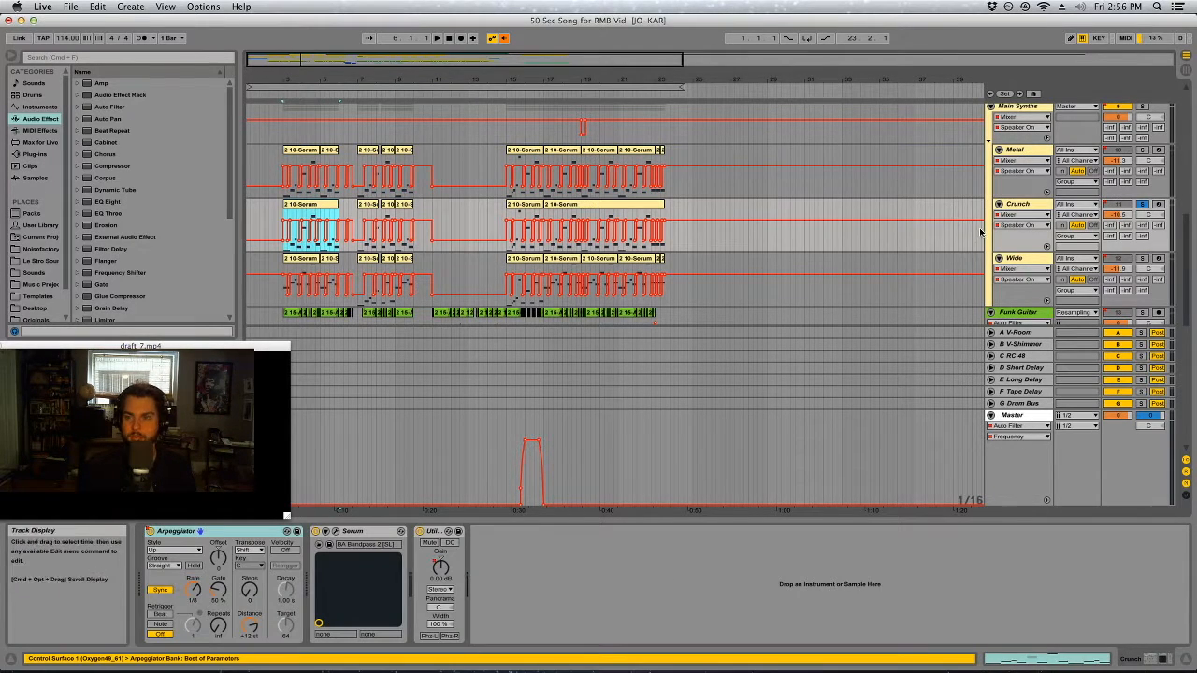
{"action": "key", "text": "space"}
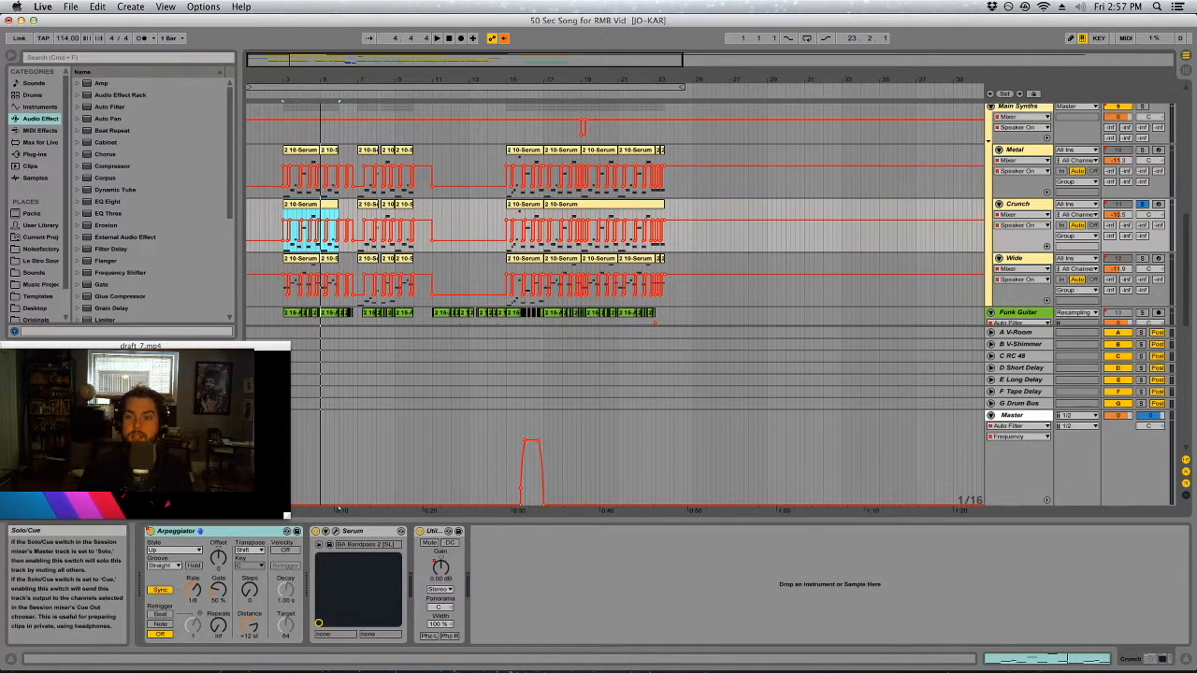
- Solo the Wide track to hear its first clip at bar 3, then unsolo it and play the full mix from the same bar
{"action": "left_click", "coordinate": [323, 221]}
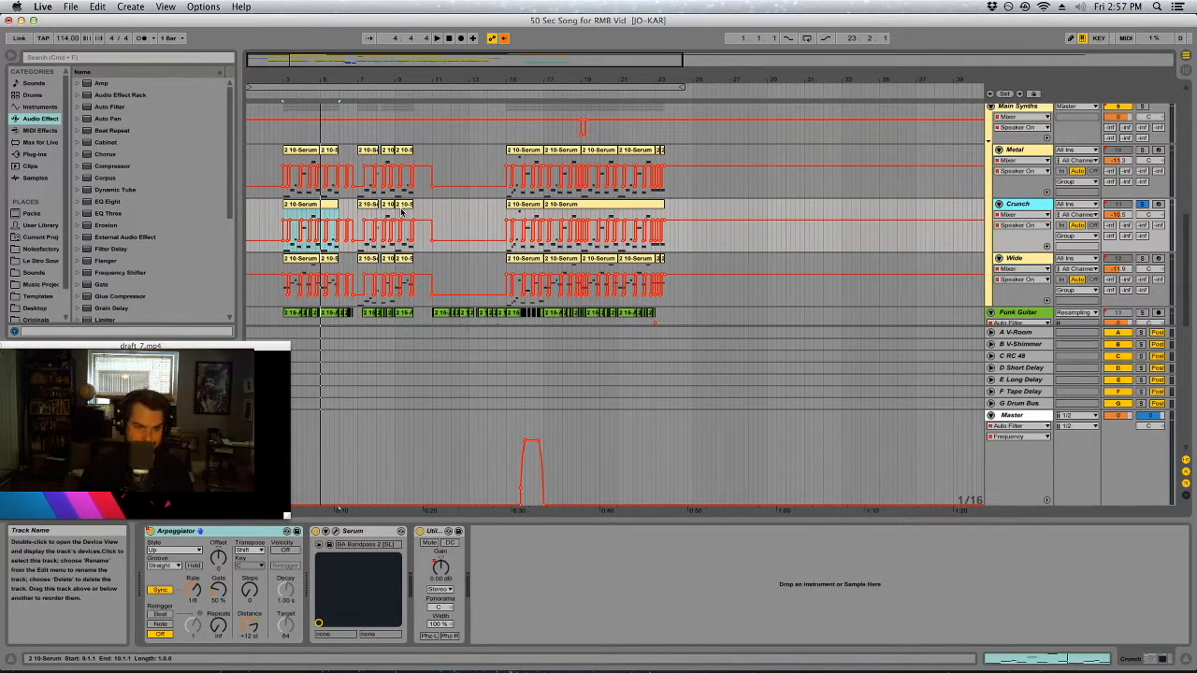
{"action": "left_click", "coordinate": [1142, 258]}
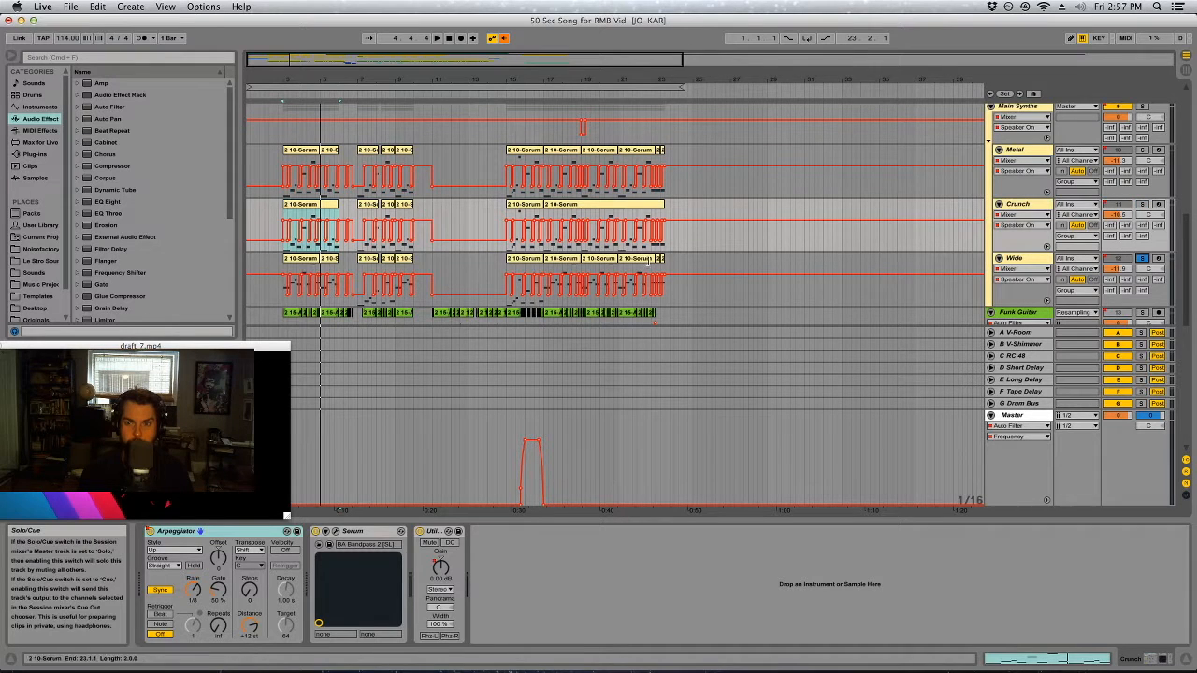
{"action": "left_click", "coordinate": [309, 269]}
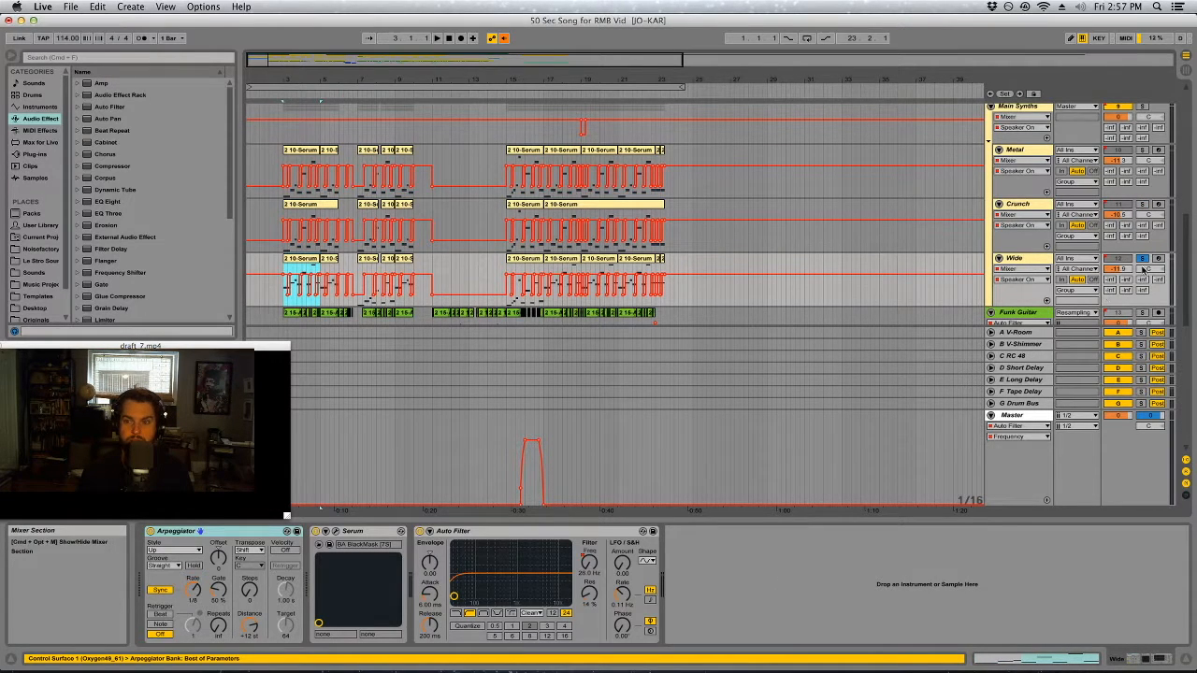
{"action": "key", "text": "space"}
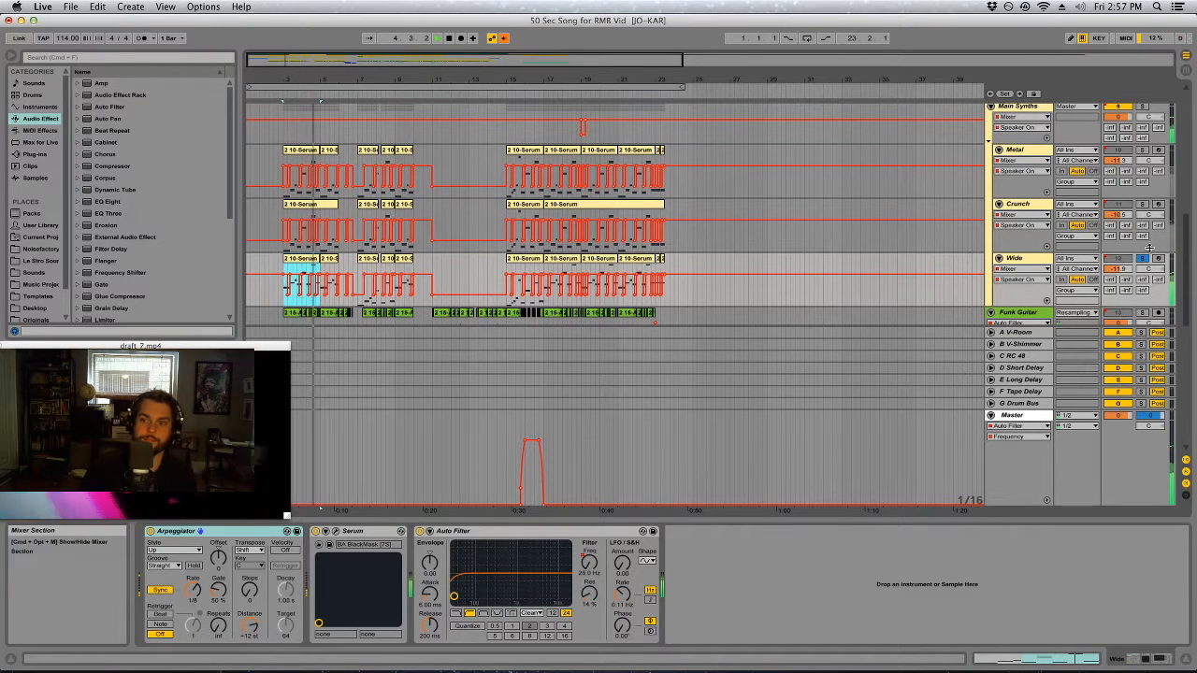
{"action": "key", "text": "Up"}
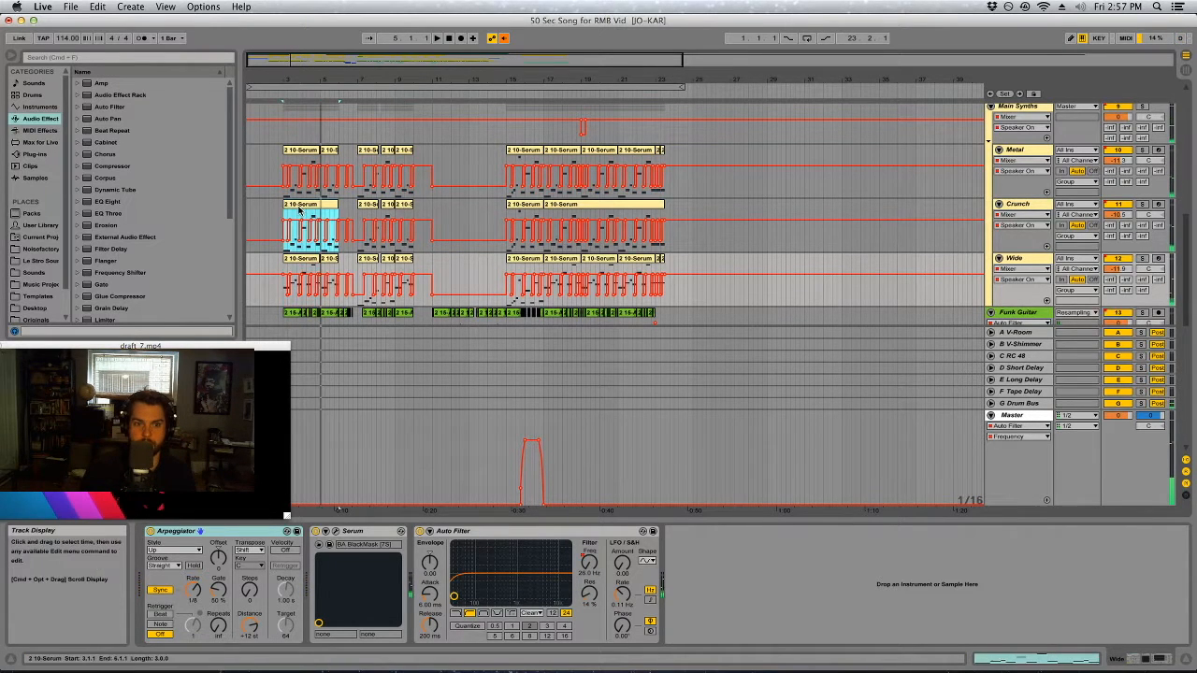
{"action": "key", "text": "space"}
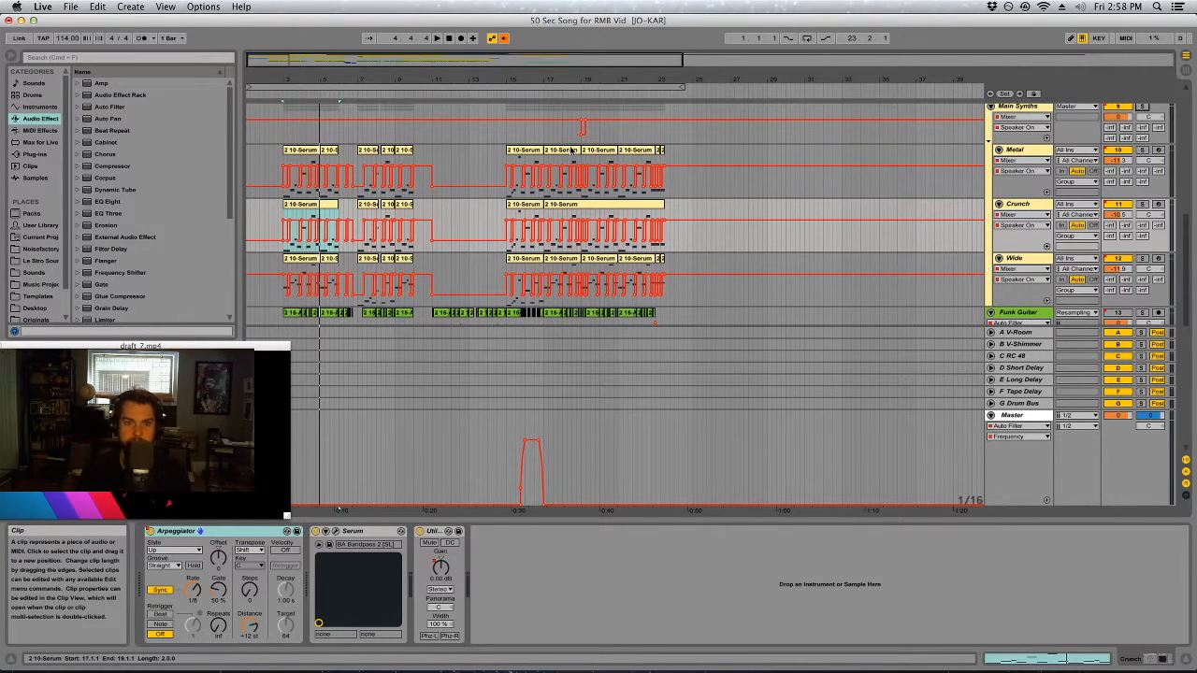
- Select the Metal, Crunch and Wide clips at bar 15 in turn and toggle the Main Synths group's track activator
{"action": "left_click", "coordinate": [530, 153]}
{"action": "left_click", "coordinate": [530, 206]}
{"action": "left_click", "coordinate": [530, 261]}
{"action": "scroll", "coordinate": [823, 206], "scroll_direction": "up", "scroll_amount": 3}
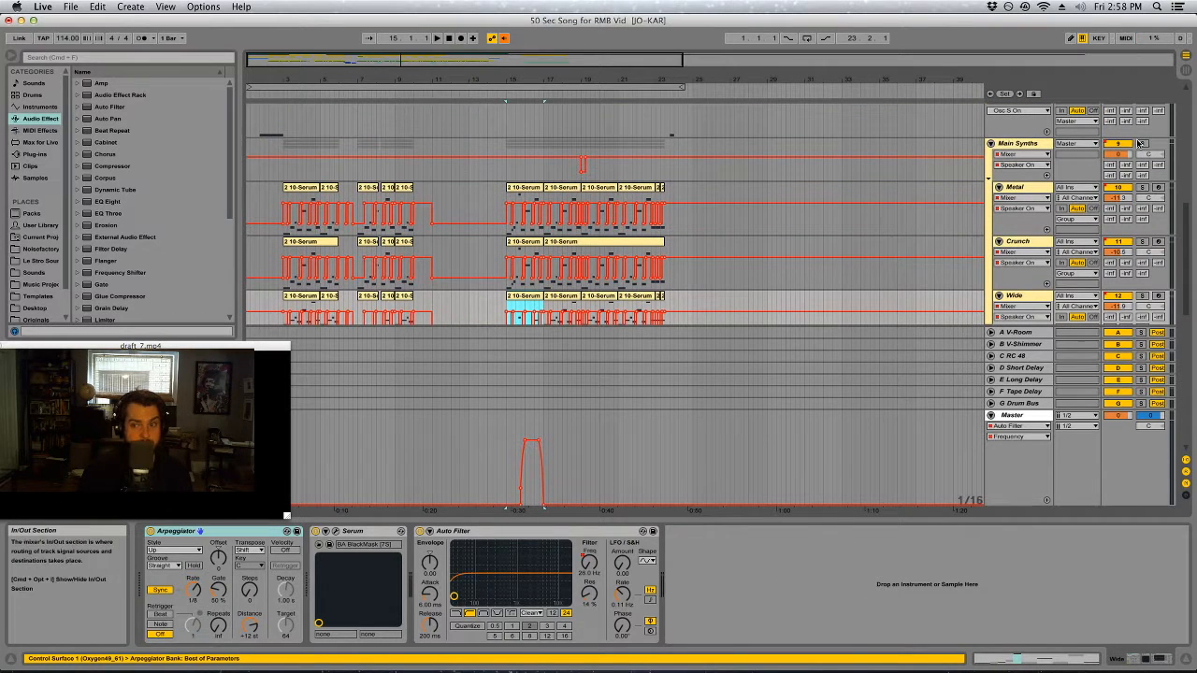
{"action": "left_click", "coordinate": [1118, 145]}
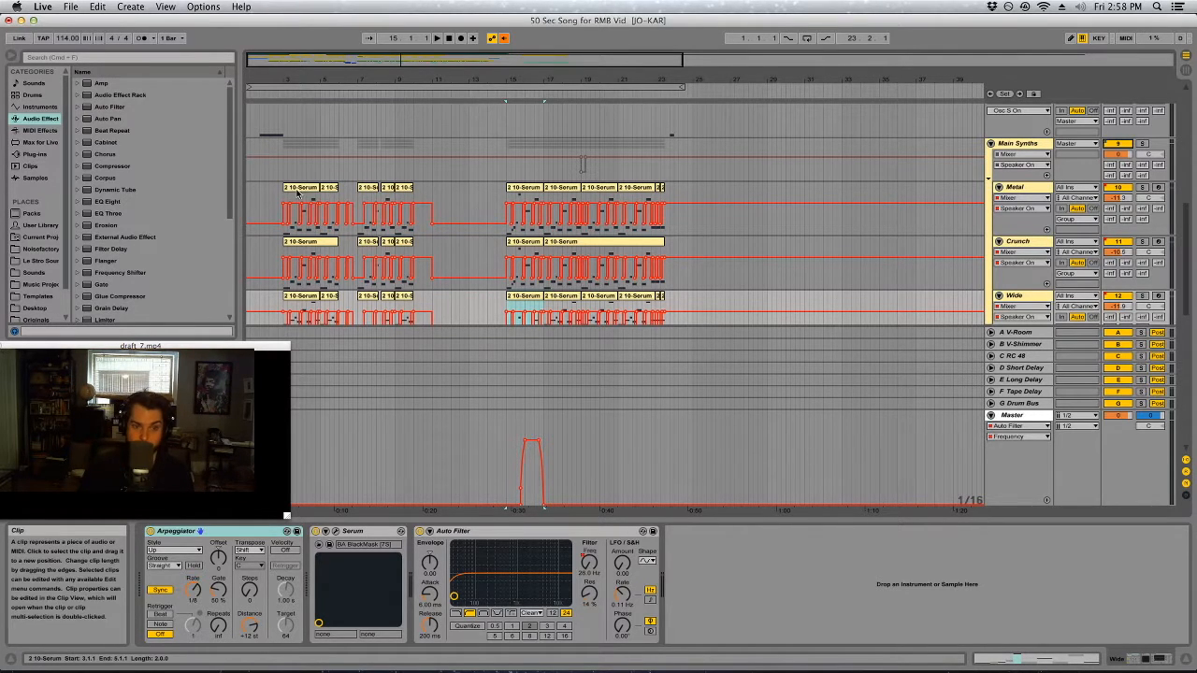
- Play the arrangement from the start of the short clip on the 14 Audio track near bar 9
{"action": "scroll", "coordinate": [459, 227], "scroll_direction": "down", "scroll_amount": 2}
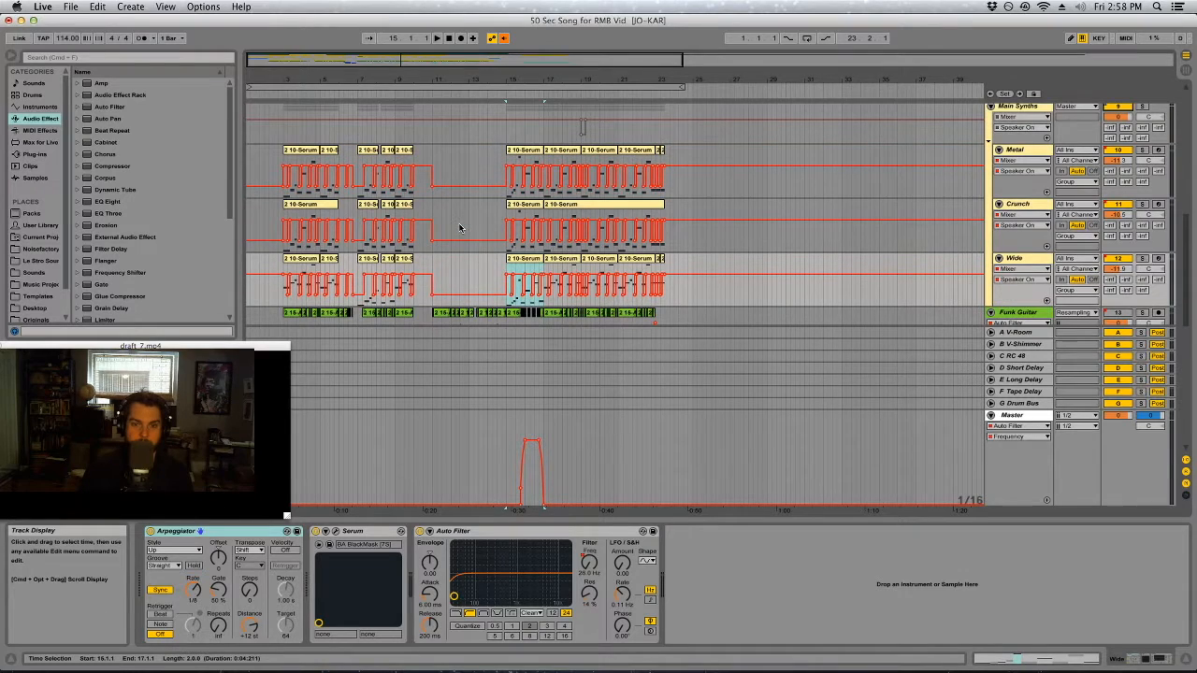
{"action": "scroll", "coordinate": [459, 228], "scroll_direction": "down", "scroll_amount": 3}
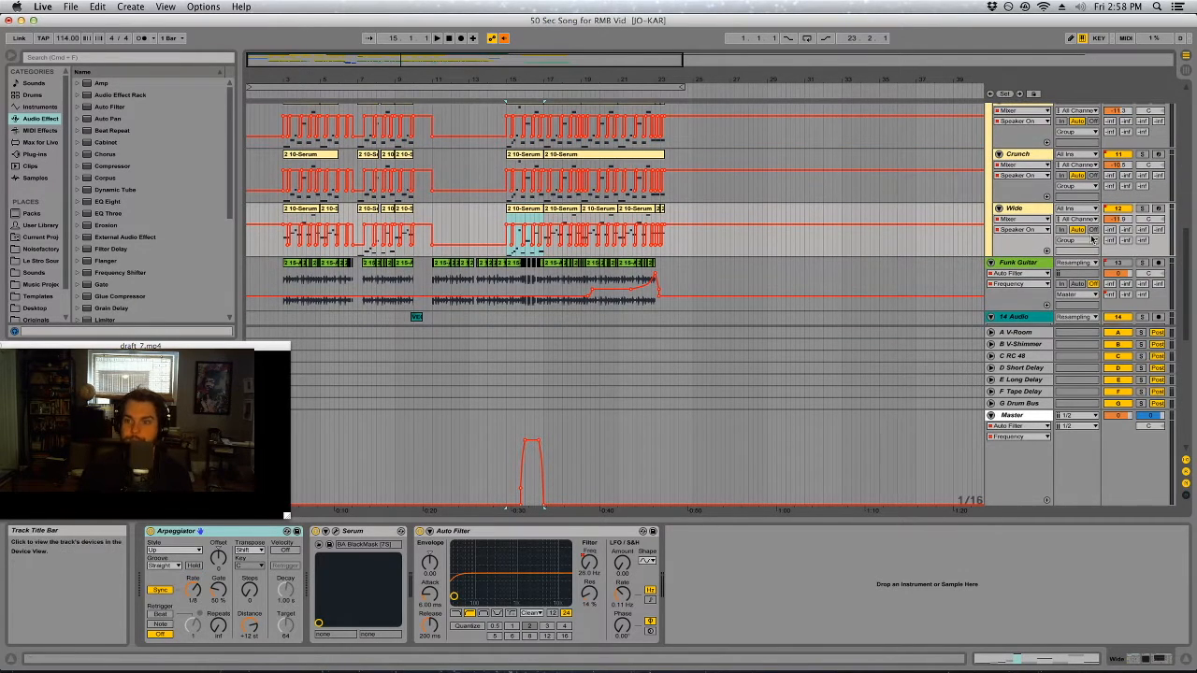
{"action": "scroll", "coordinate": [369, 234], "scroll_direction": "down", "scroll_amount": 6}
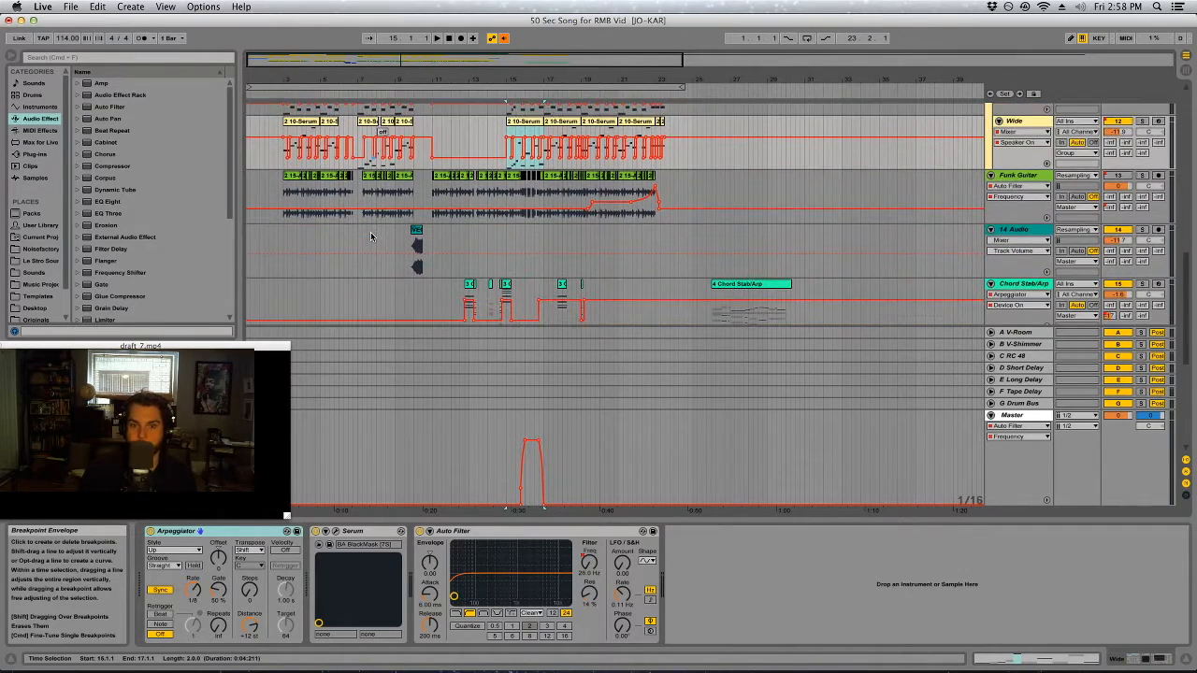
{"action": "left_click", "coordinate": [415, 233]}
{"action": "key", "text": "space"}
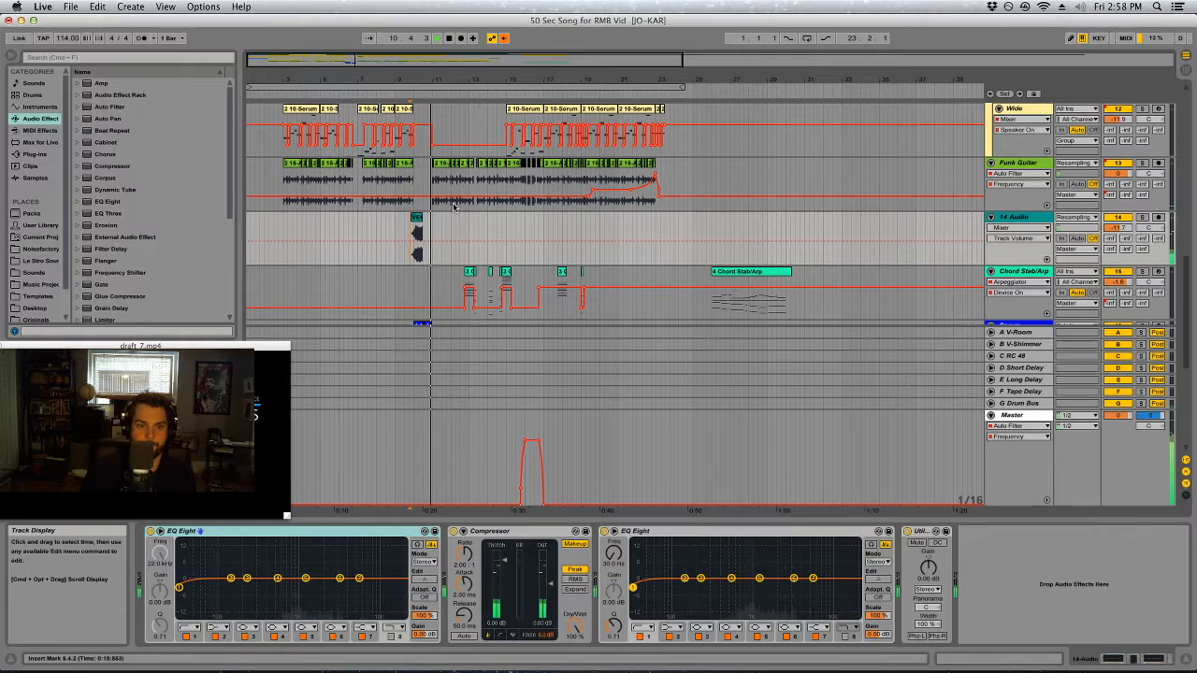
- Solo the Chord Stab/Arp track and listen to it from its first clip near bar 12
{"action": "scroll", "coordinate": [461, 211], "scroll_direction": "down", "scroll_amount": 2}
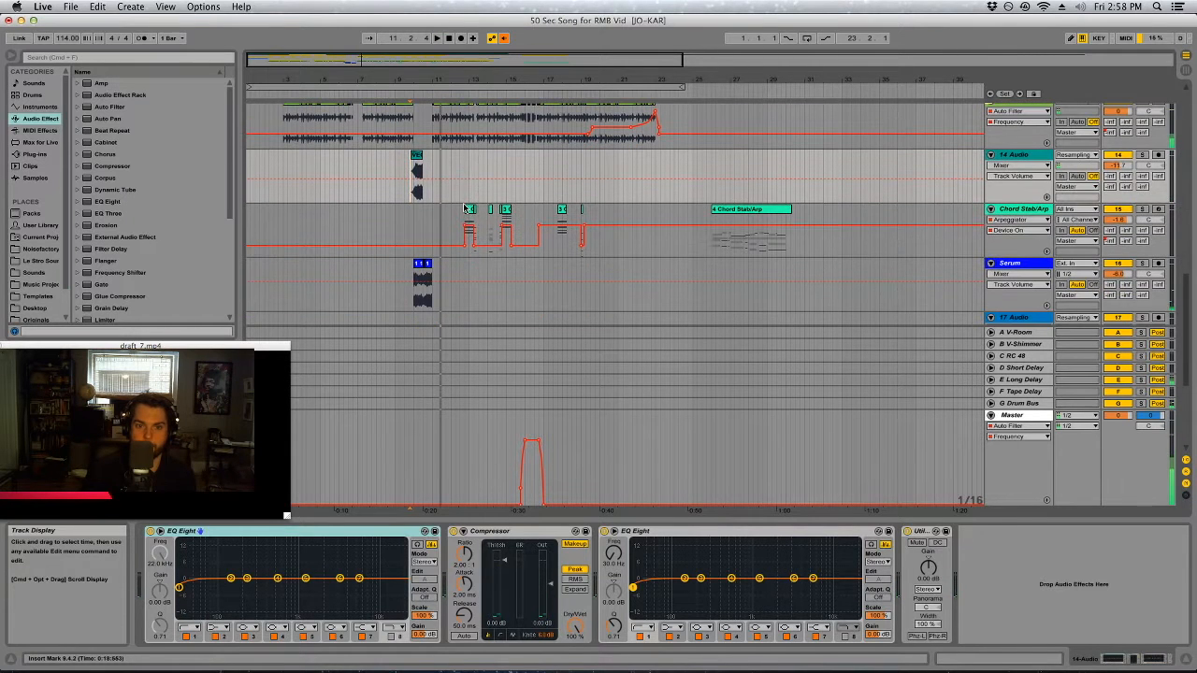
{"action": "left_click", "coordinate": [467, 217]}
{"action": "left_click", "coordinate": [1141, 210]}
{"action": "key", "text": "space"}
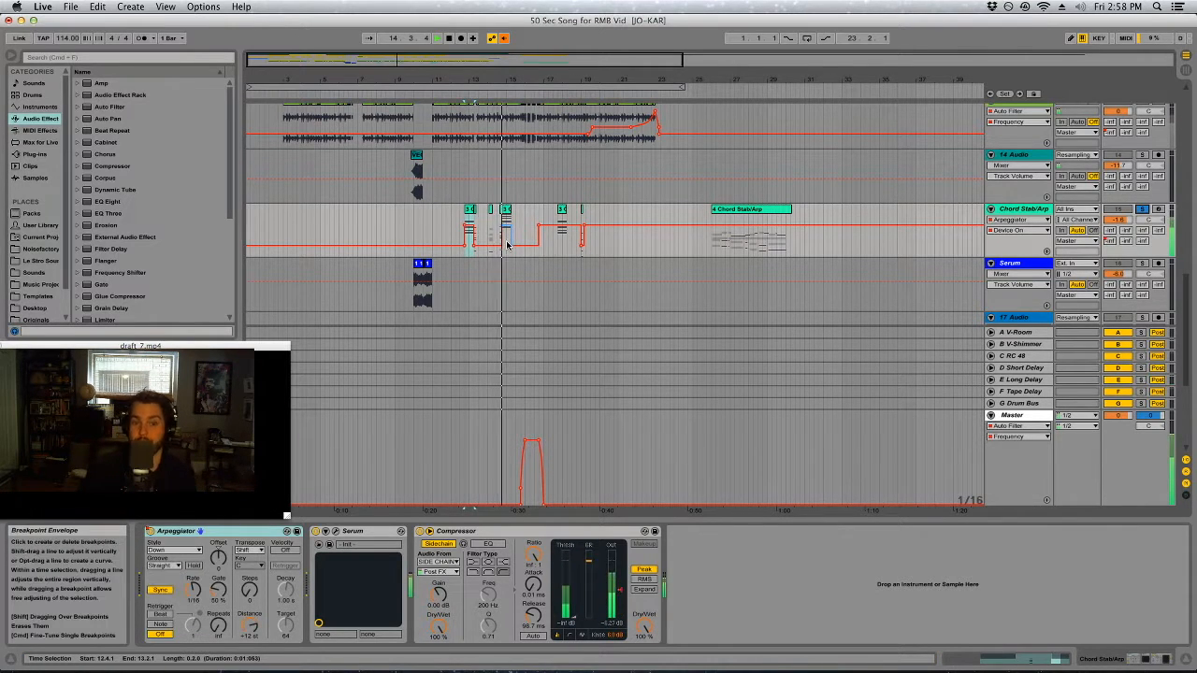
{"action": "key", "text": "space"}
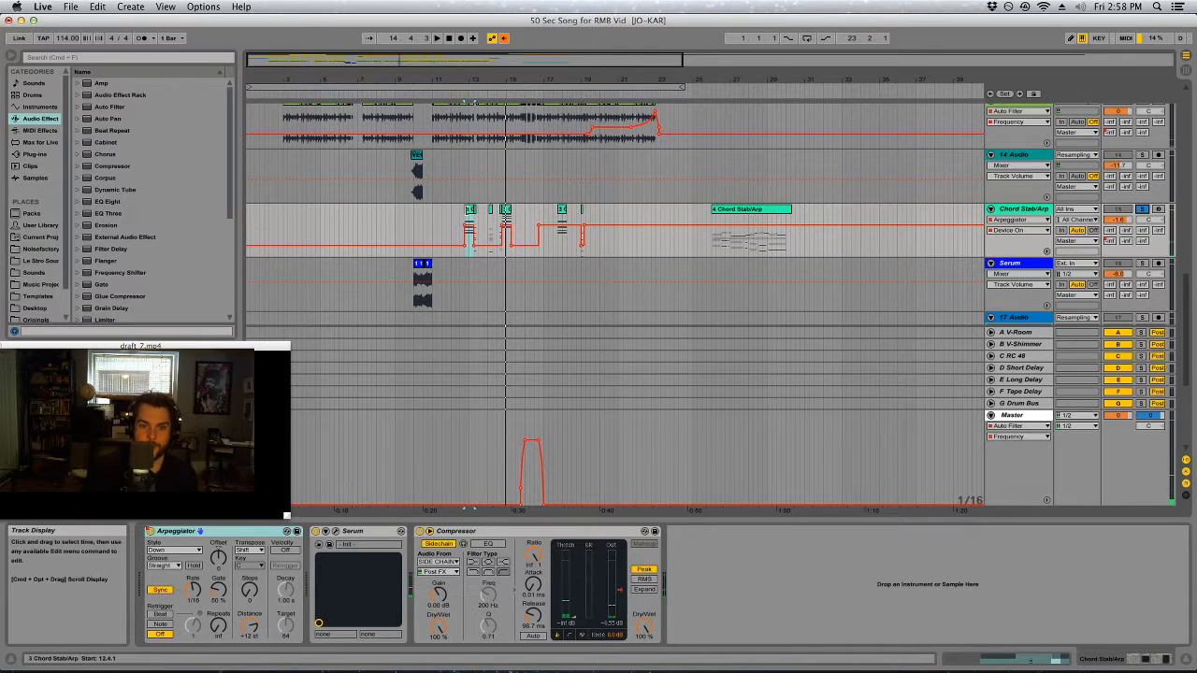
- Examine the short Chord Stab/Arp clips between bars 12 and 15 one by one, ending on the first chord clip
{"action": "left_click_drag", "start_coordinate": [499, 79], "coordinate": [499, 84]}
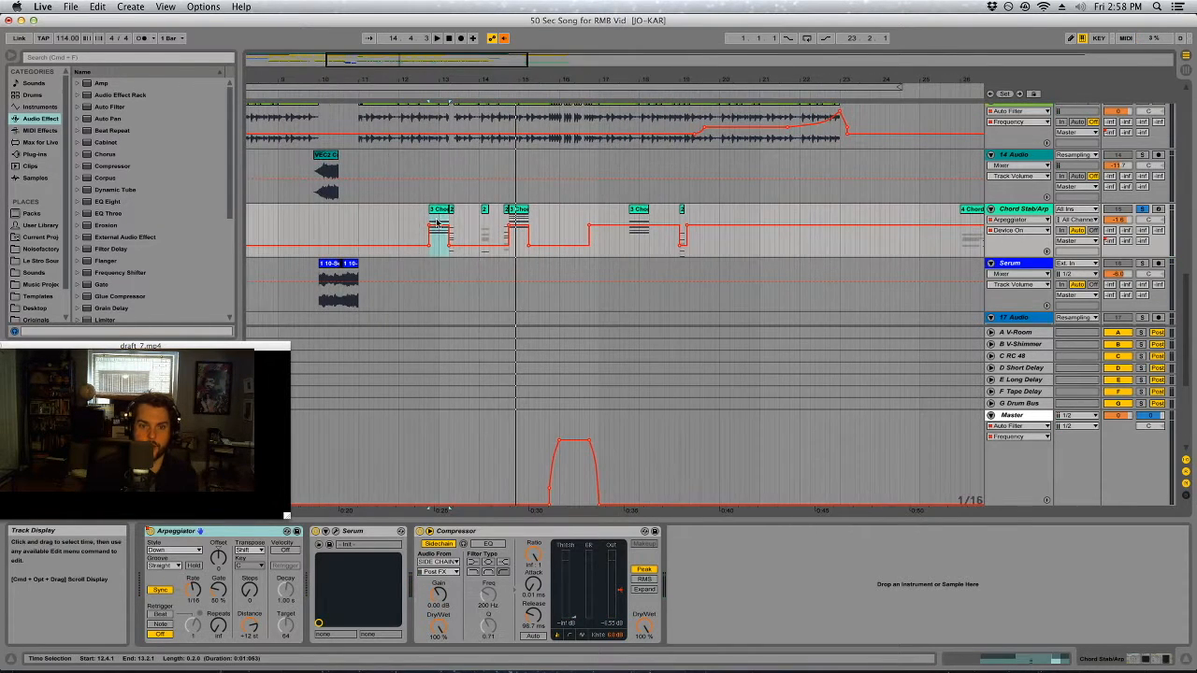
{"action": "left_click", "coordinate": [518, 214]}
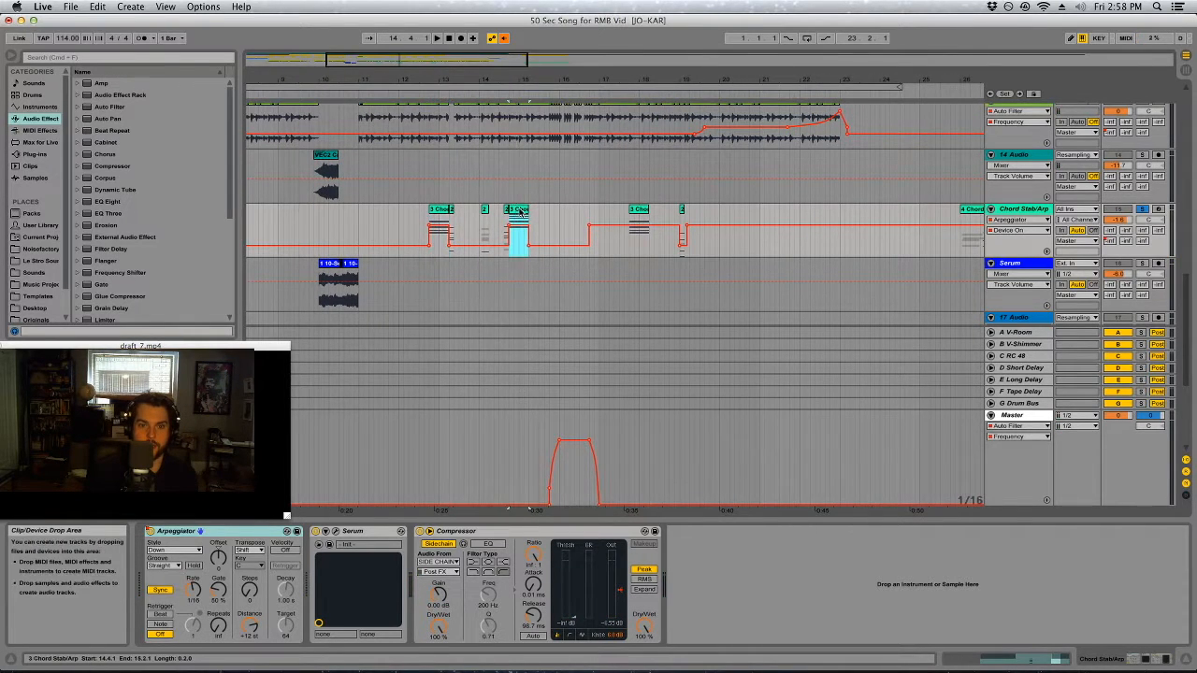
{"action": "left_click", "coordinate": [451, 212]}
{"action": "left_click", "coordinate": [485, 212]}
{"action": "left_click", "coordinate": [507, 214]}
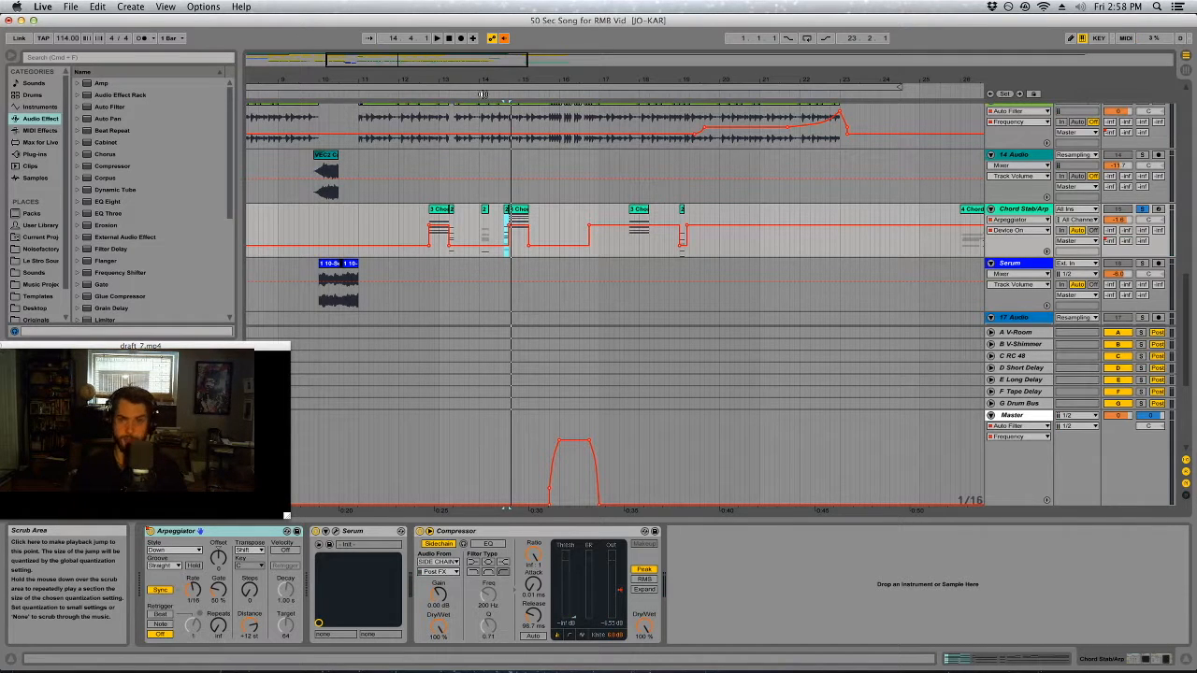
{"action": "left_click", "coordinate": [437, 213]}
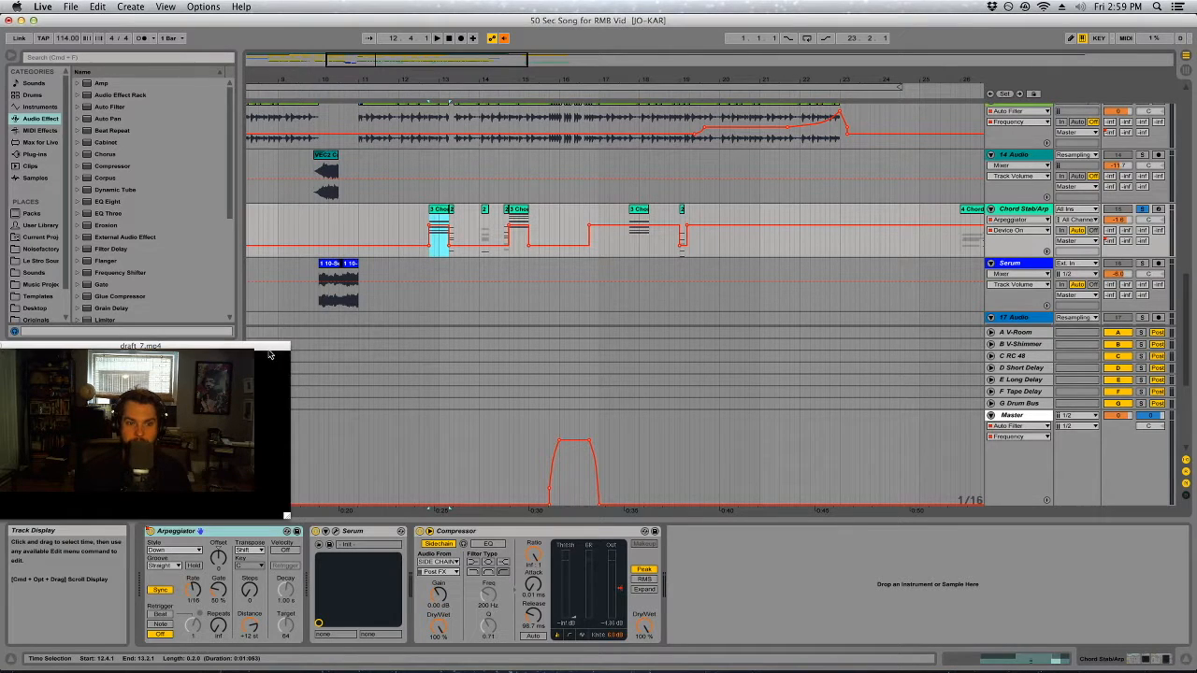
- Move the draft_7.mp4 video window down and listen to the Chord Stab/Arp clips around bars 14, 17 and 19
{"action": "left_click_drag", "start_coordinate": [269, 354], "coordinate": [276, 505]}
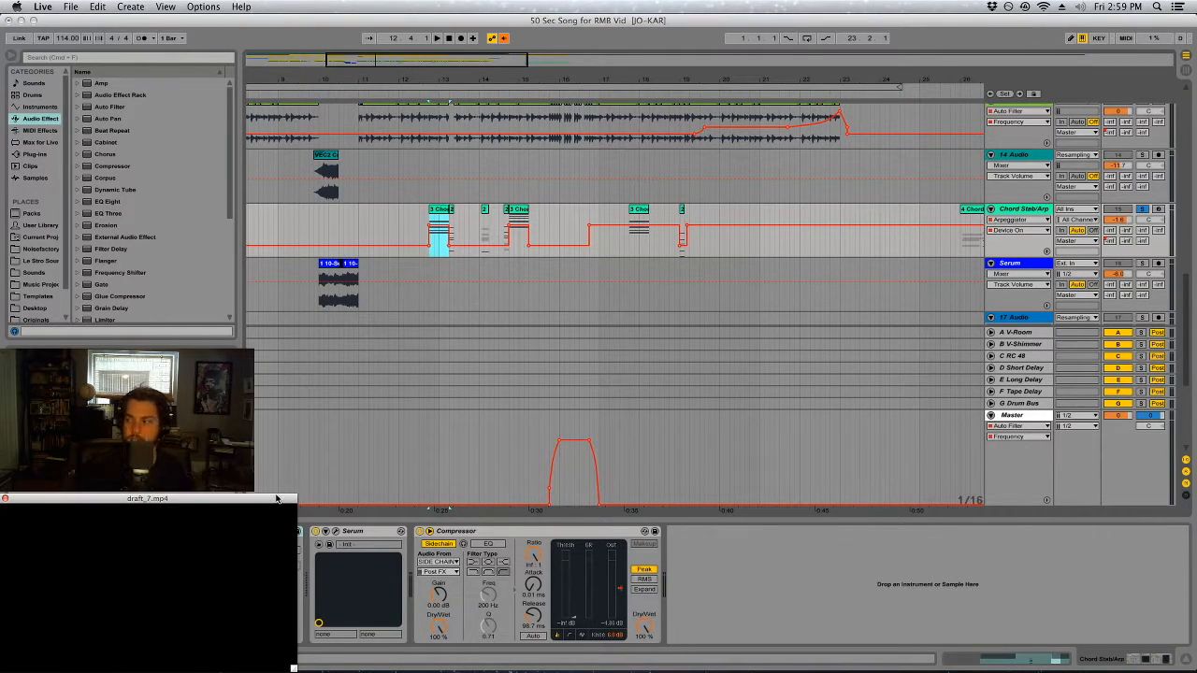
{"action": "key", "text": "space"}
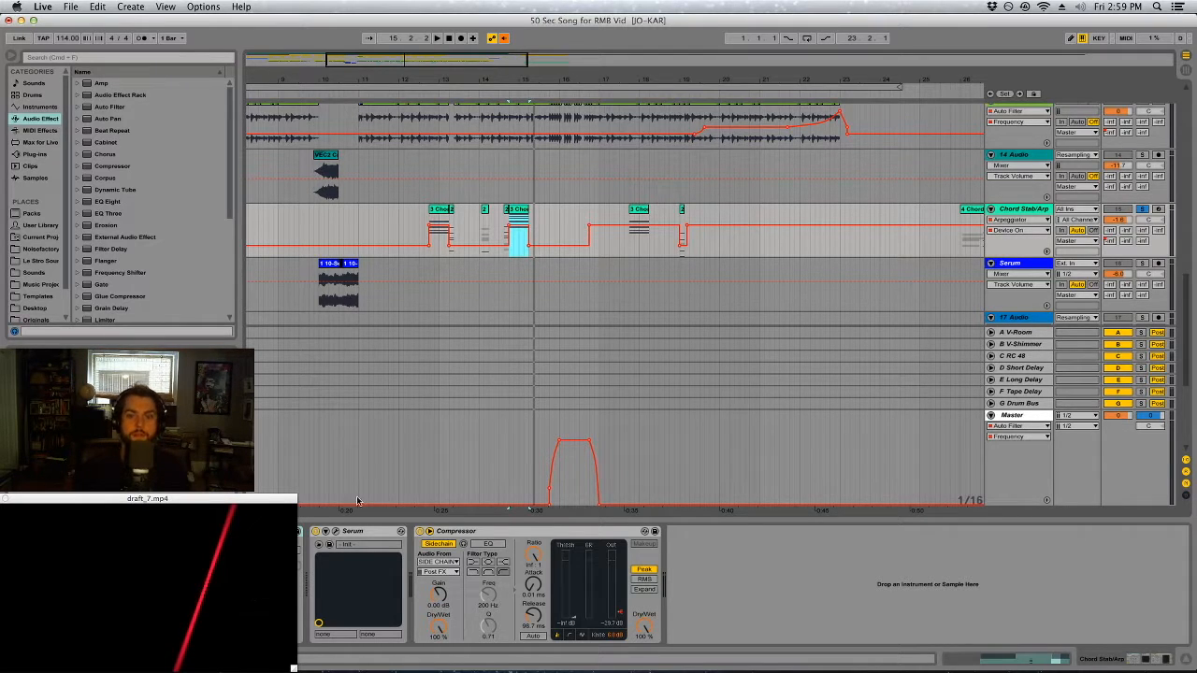
{"action": "left_click", "coordinate": [641, 216]}
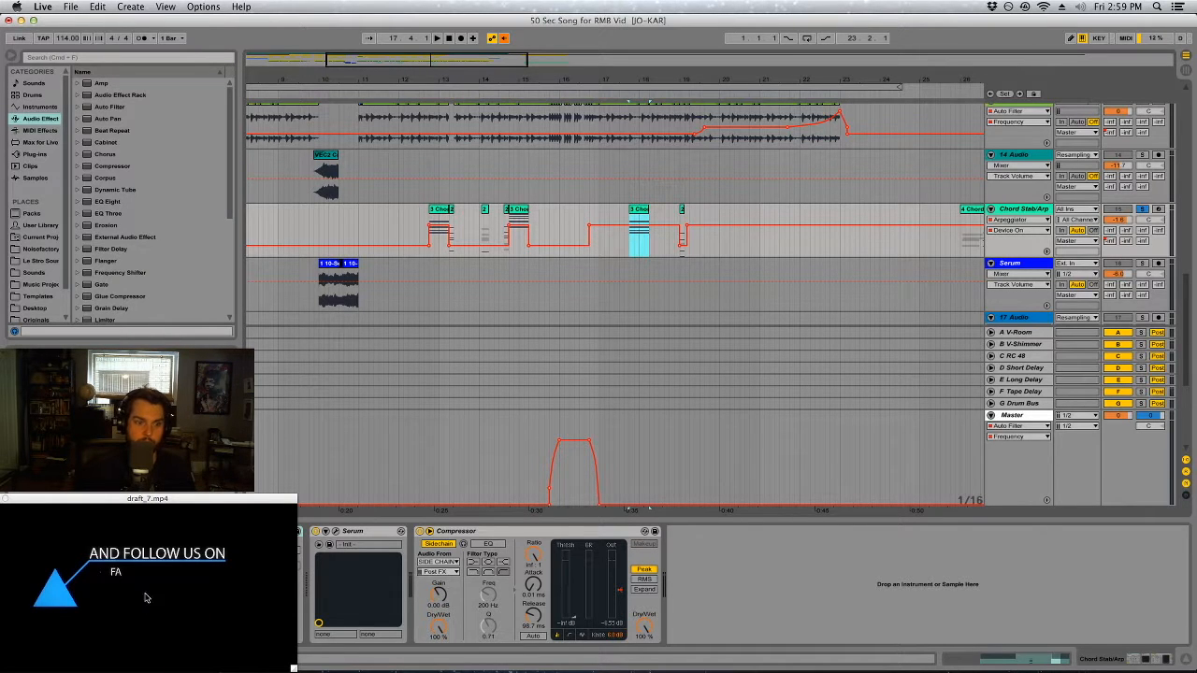
{"action": "key", "text": "space"}
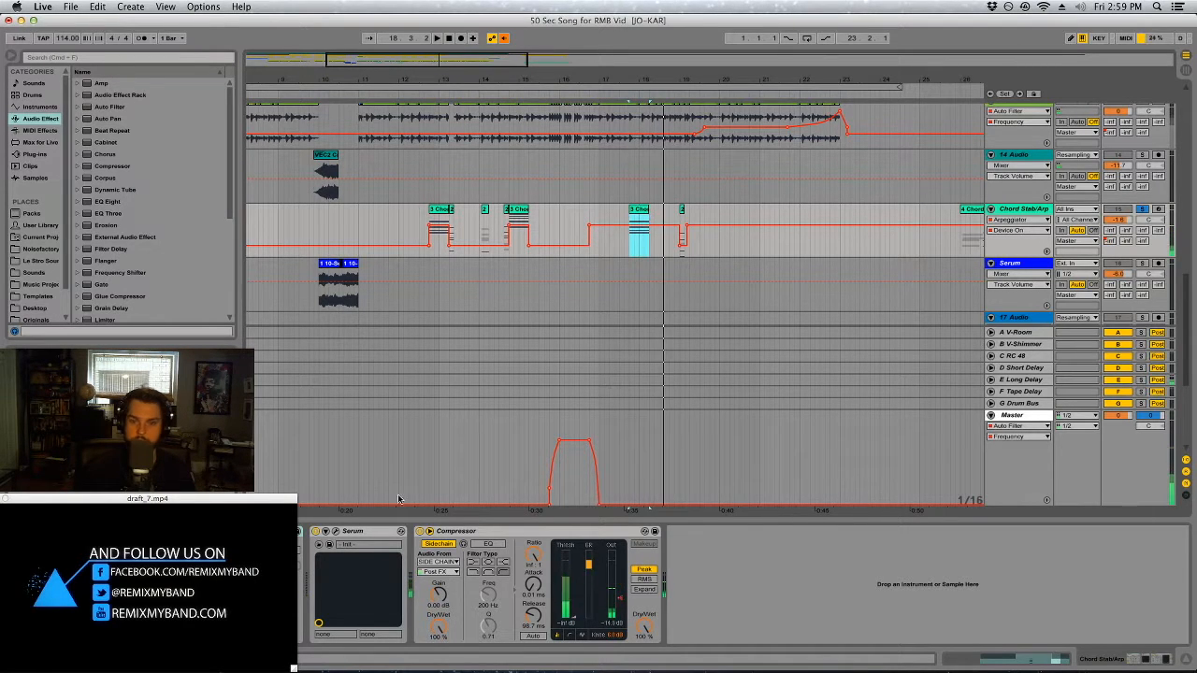
{"action": "left_click", "coordinate": [683, 213]}
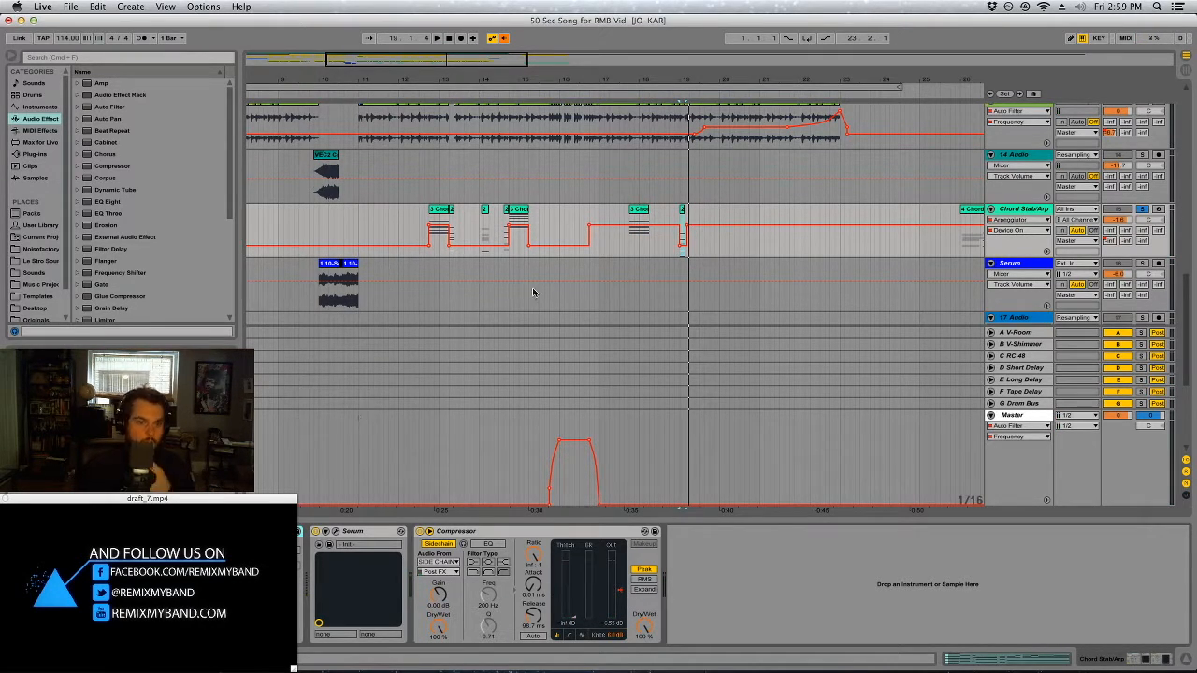
- Solo the Serum track, listen to its frozen audio clips at bar 10, and replay them from 10.3
{"action": "left_click", "coordinate": [341, 281]}
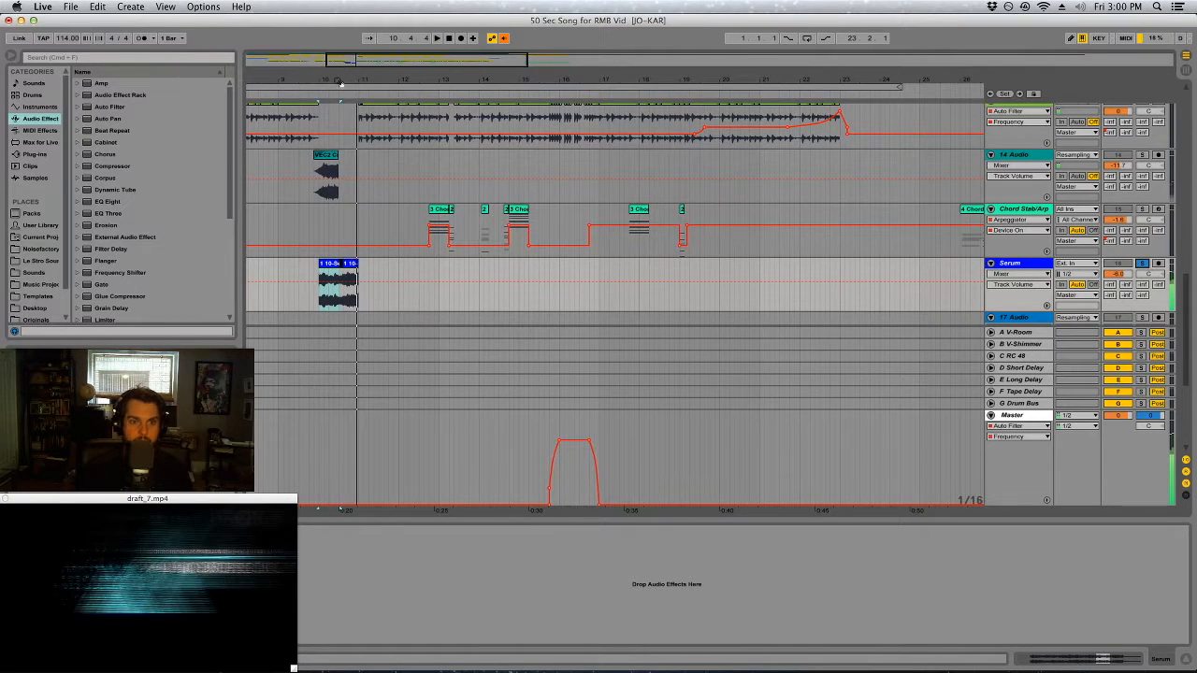
{"action": "key", "text": "plus"}
{"action": "key", "text": "plus"}
{"action": "left_click", "coordinate": [378, 274]}
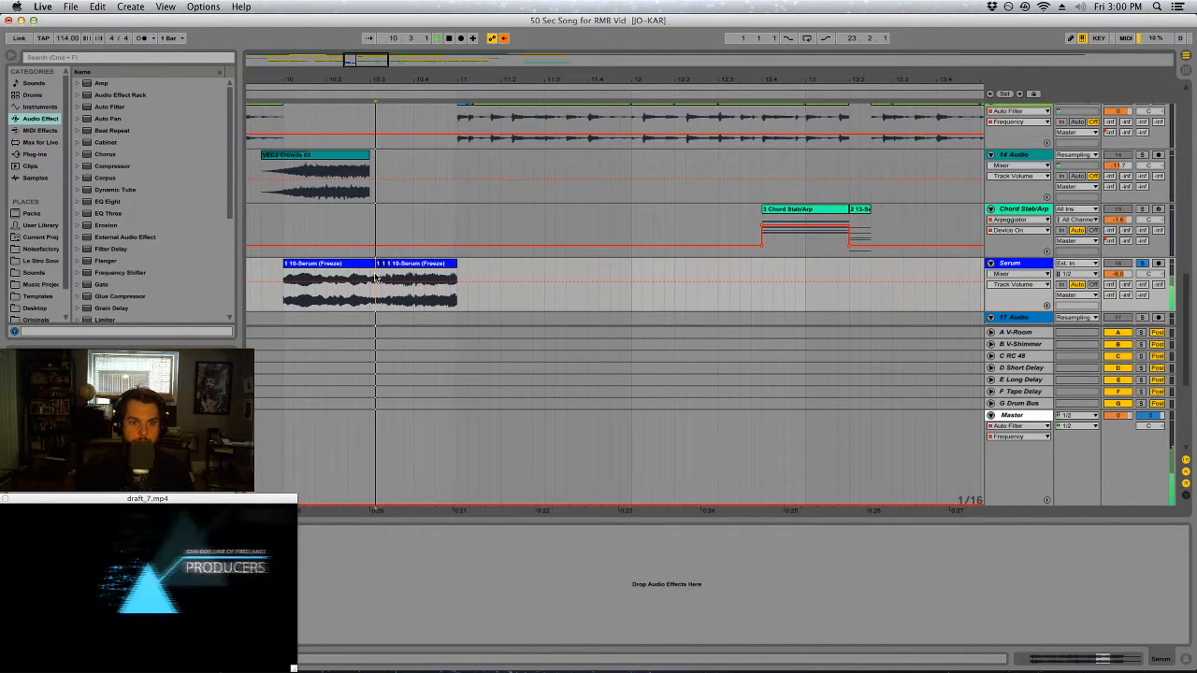
{"action": "key", "text": "space"}
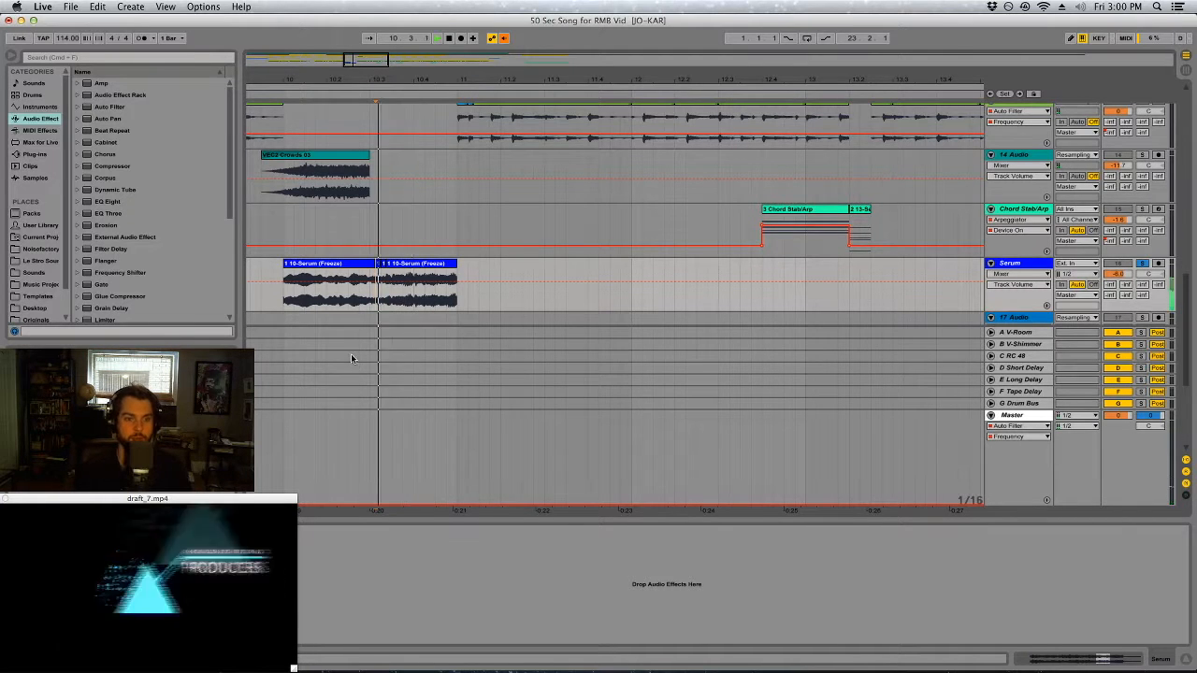
{"action": "key", "text": "space"}
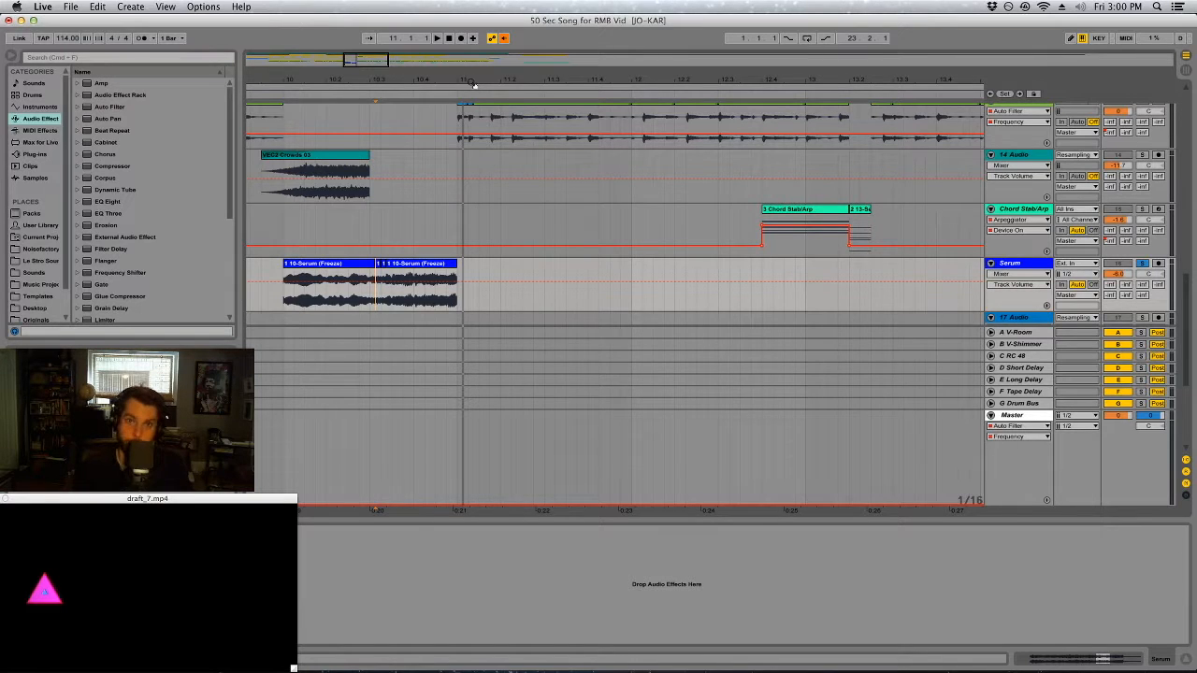
- Look over the 17 Audio, Real Bass, Synth Bass and Growl tracks at the end of the arrangement
{"action": "key", "text": "minus"}
{"action": "scroll", "coordinate": [678, 220], "scroll_direction": "down", "scroll_amount": 5}
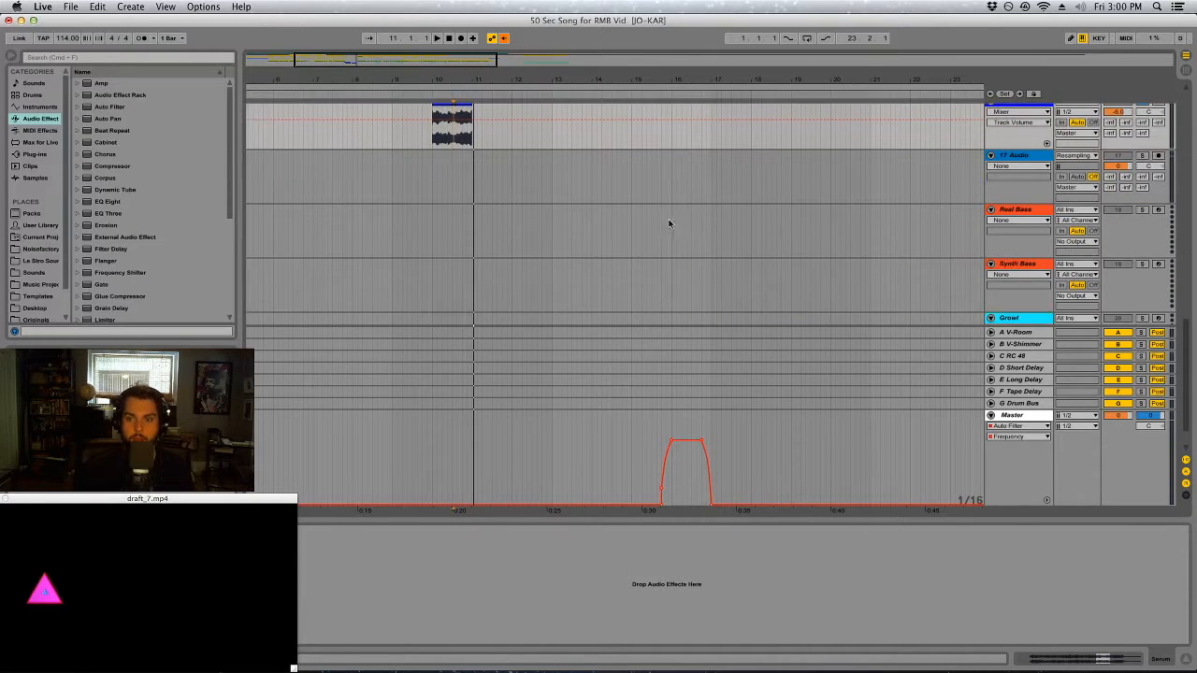
{"action": "key", "text": "minus"}
{"action": "key", "text": "minus"}
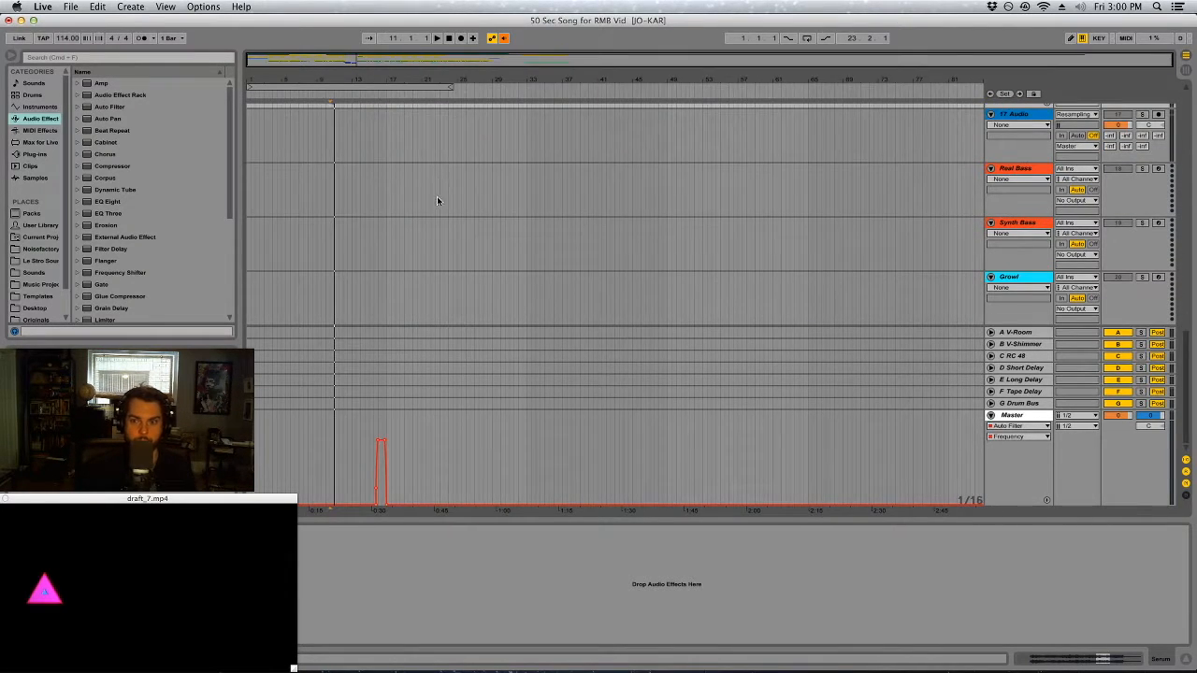
- Return to the first tracks of the arrangement and select the SIDE CHAIN track, then the draft_7 clip on the Video track
{"action": "scroll", "coordinate": [436, 214], "scroll_direction": "up", "scroll_amount": 3}
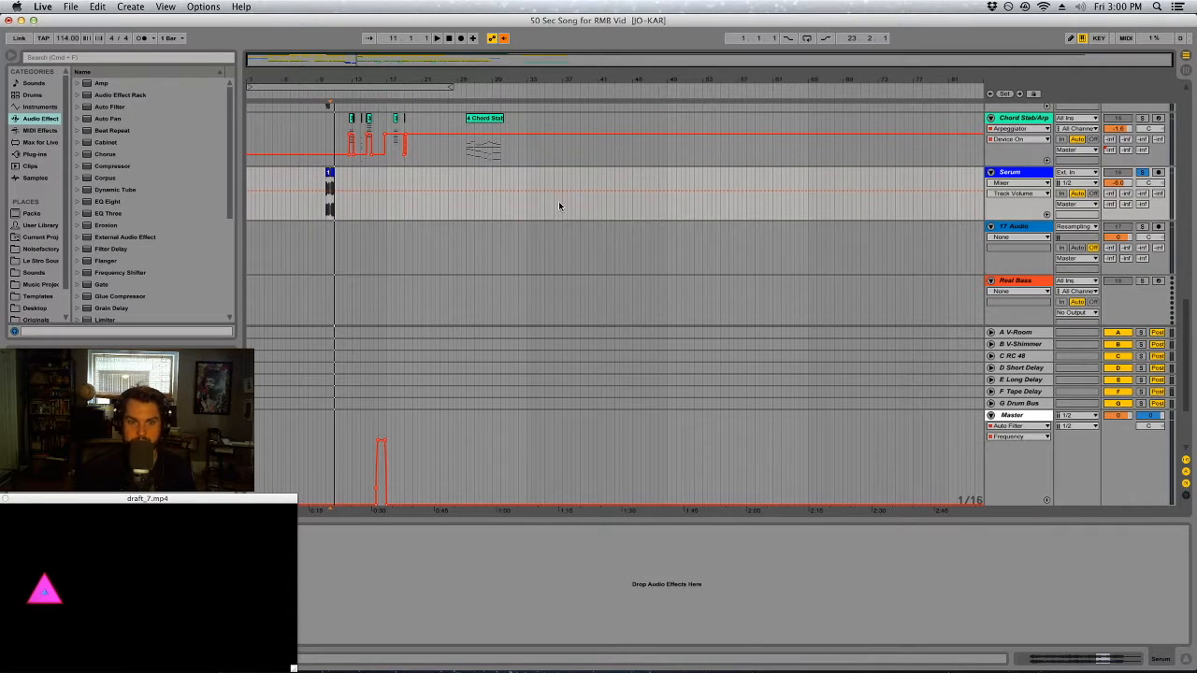
{"action": "scroll", "coordinate": [552, 191], "scroll_direction": "up", "scroll_amount": 10}
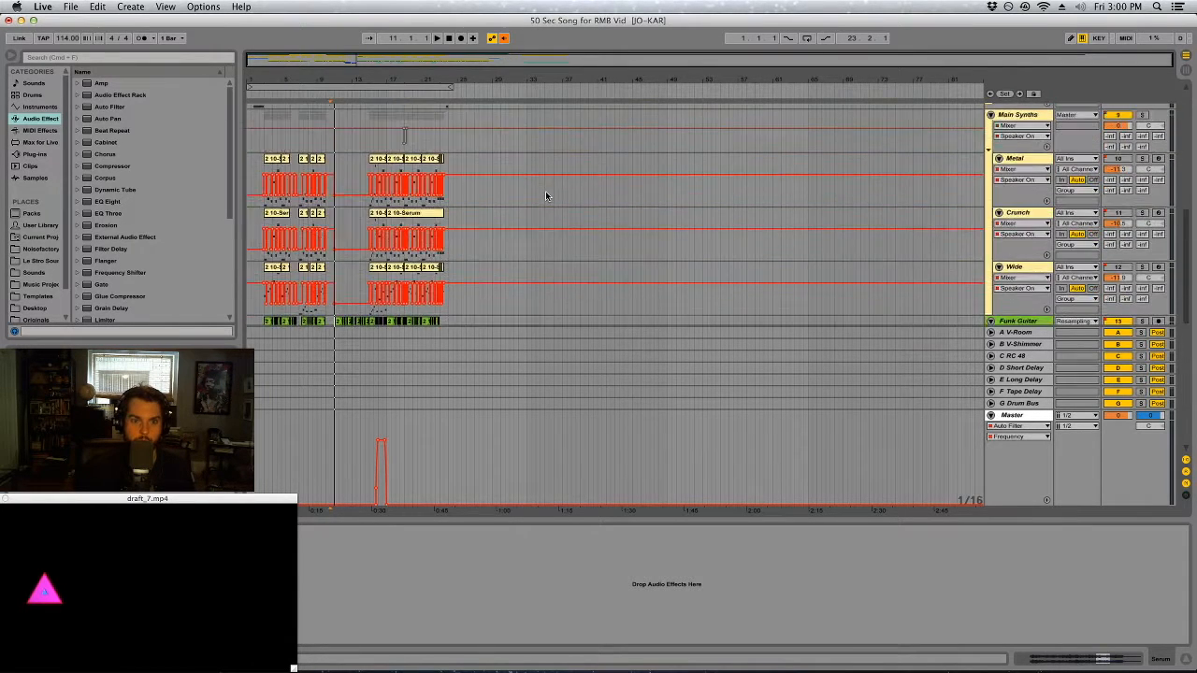
{"action": "scroll", "coordinate": [546, 192], "scroll_direction": "up", "scroll_amount": 2}
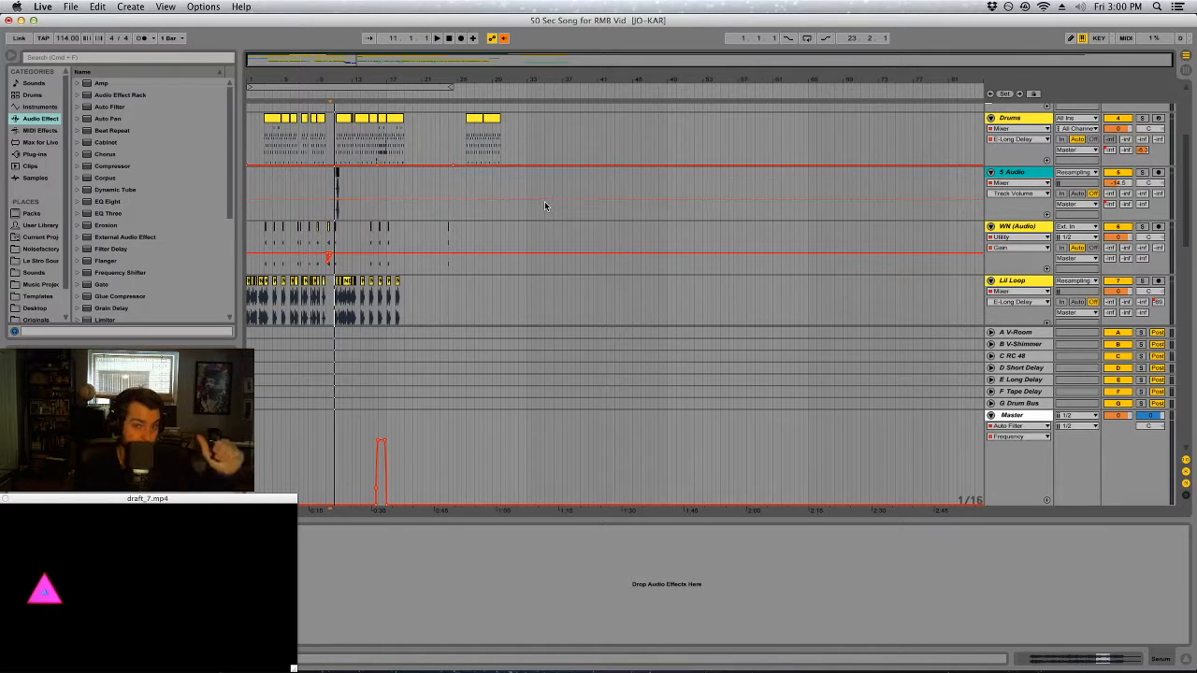
{"action": "scroll", "coordinate": [546, 202], "scroll_direction": "up", "scroll_amount": 3}
{"action": "scroll", "coordinate": [546, 204], "scroll_direction": "up", "scroll_amount": 2}
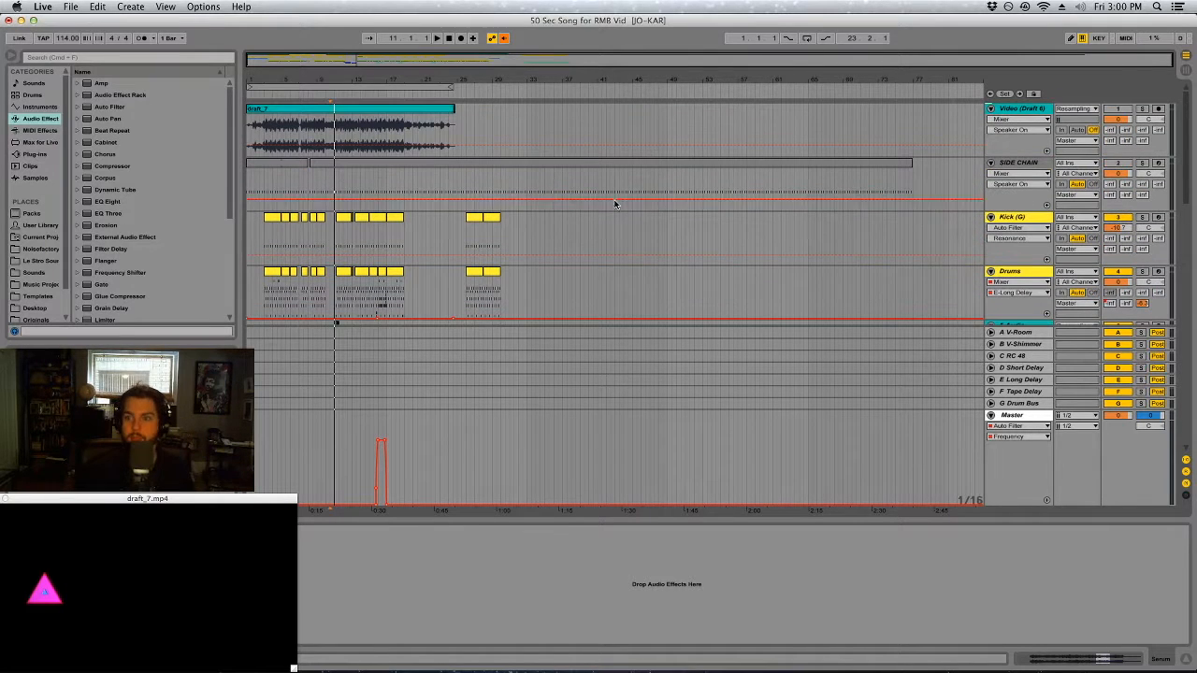
{"action": "left_click", "coordinate": [1018, 165]}
{"action": "left_click", "coordinate": [389, 108]}
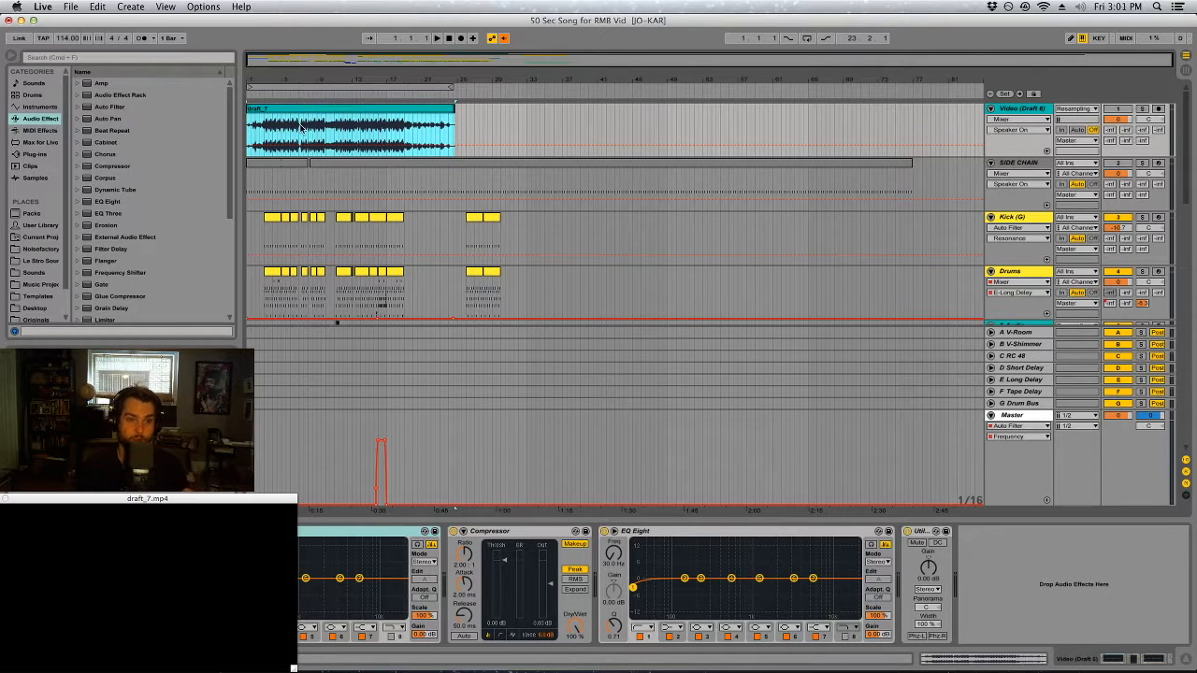
- Solo the Video track to hear the draft_7 clip near bar 5, and play from about bar 10 with the solo off
{"action": "left_click", "coordinate": [1142, 109]}
{"action": "left_click", "coordinate": [278, 129]}
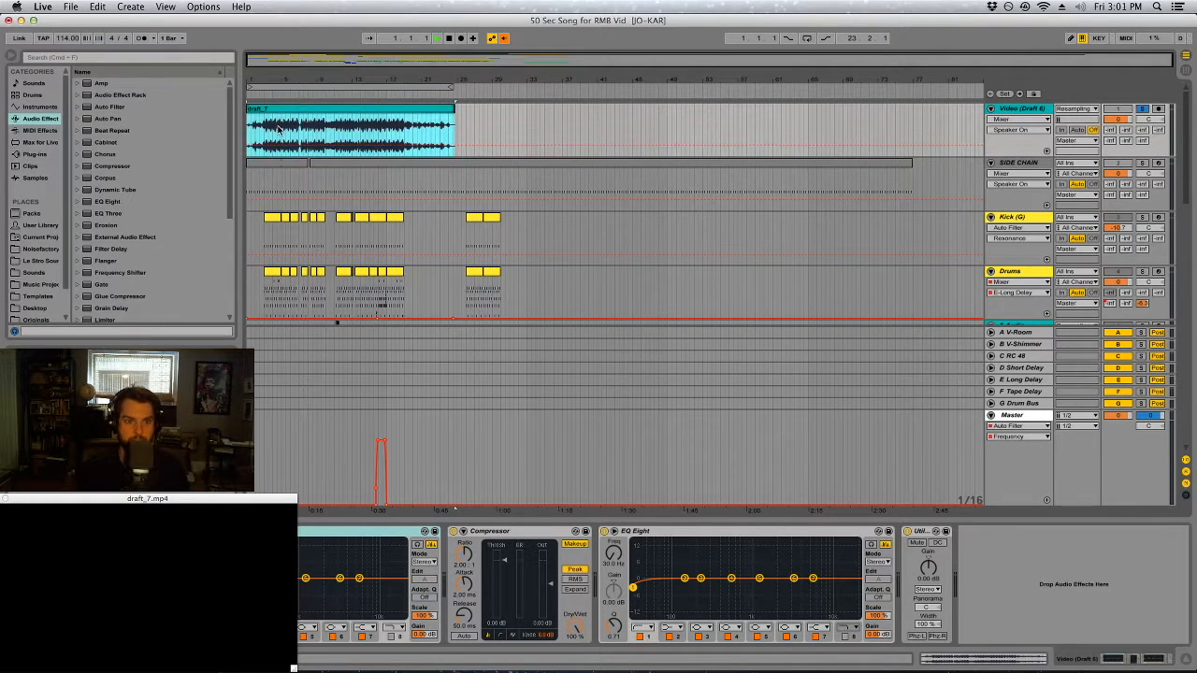
{"action": "key", "text": "space"}
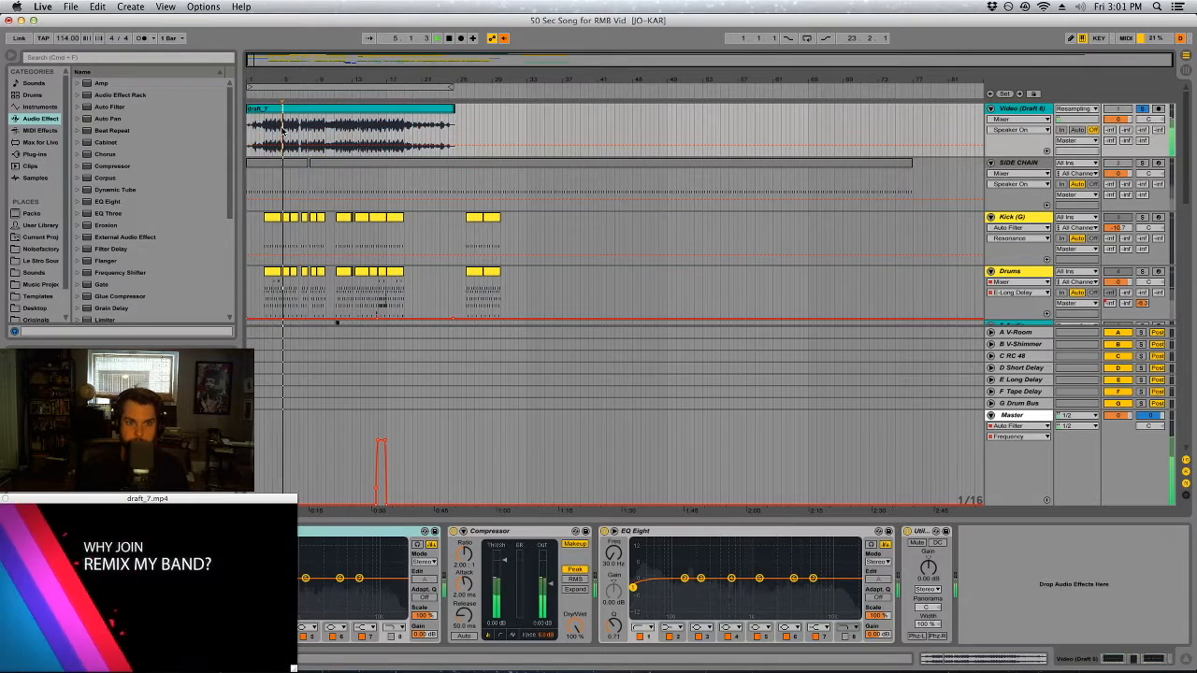
{"action": "left_click", "coordinate": [1142, 110]}
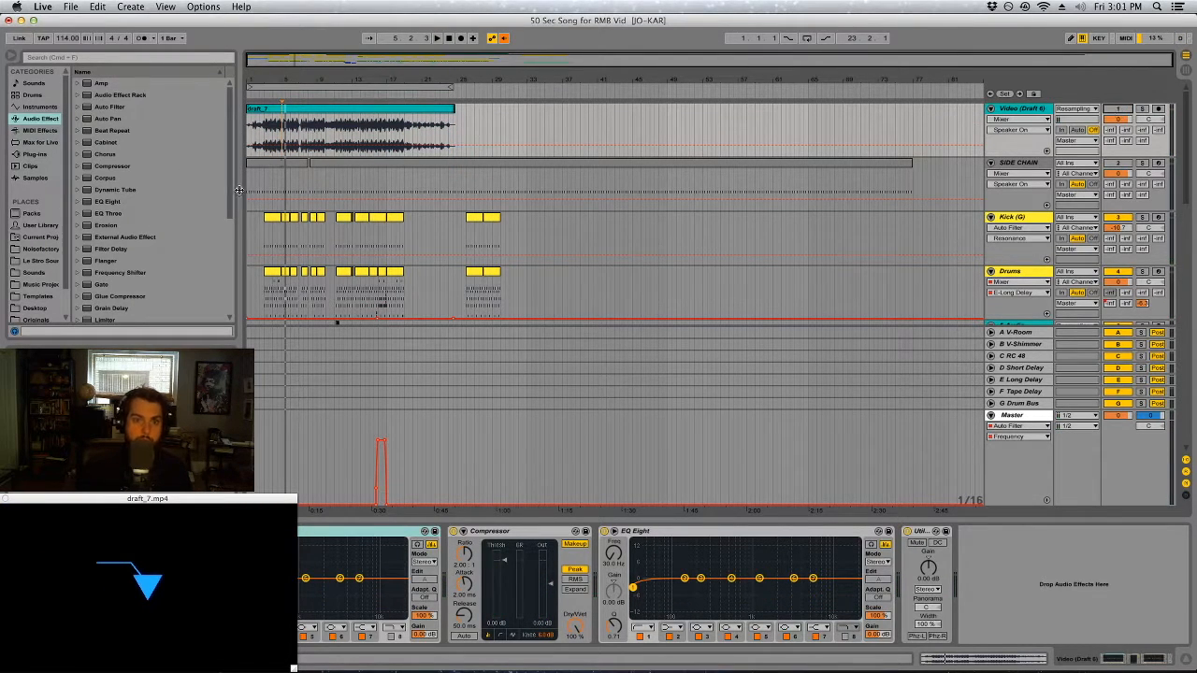
{"action": "left_click", "coordinate": [328, 119]}
{"action": "key", "text": "space"}
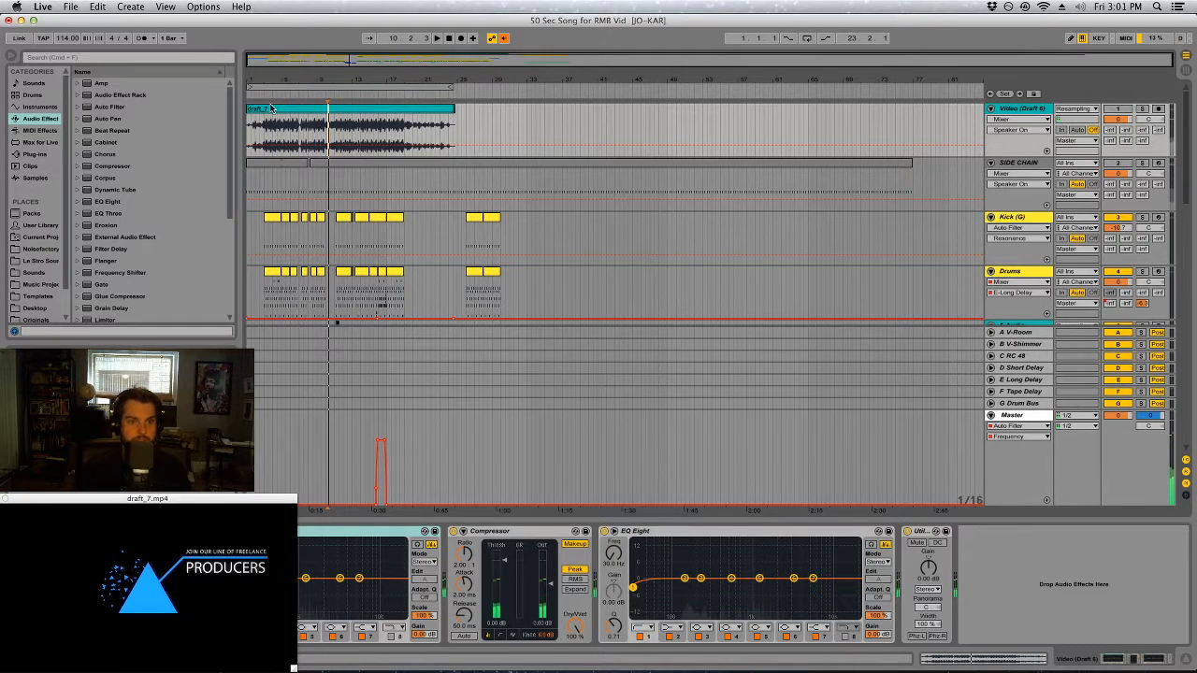
{"action": "key", "text": "space"}
- Solo the 5 Audio track, listen to its short clips at bar 11, and turn the solo off
{"action": "left_click", "coordinate": [348, 110]}
{"action": "scroll", "coordinate": [438, 186], "scroll_direction": "down", "scroll_amount": 6}
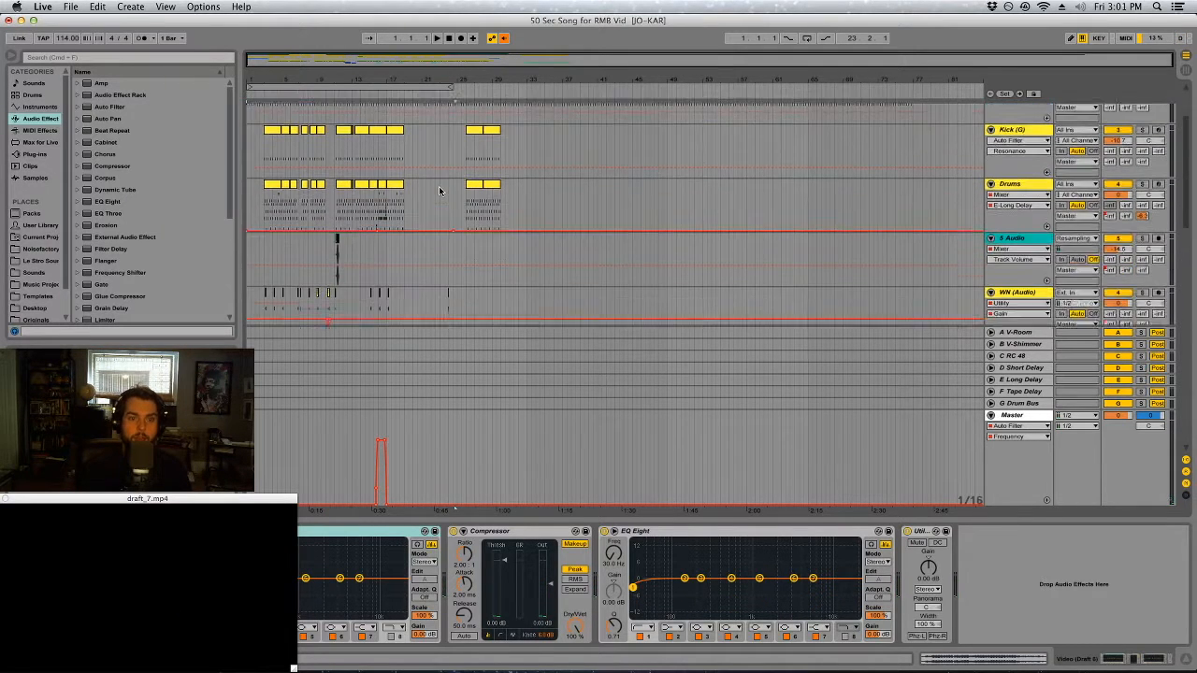
{"action": "left_click_drag", "start_coordinate": [337, 86], "coordinate": [338, 141]}
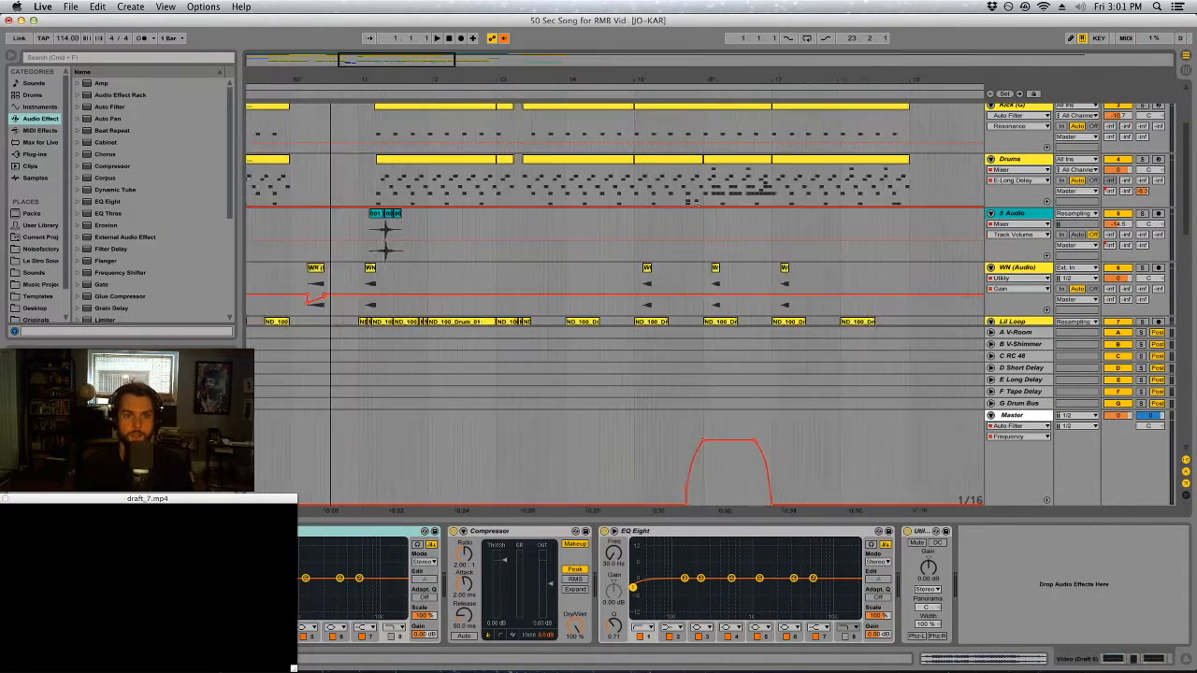
{"action": "left_click", "coordinate": [1142, 213]}
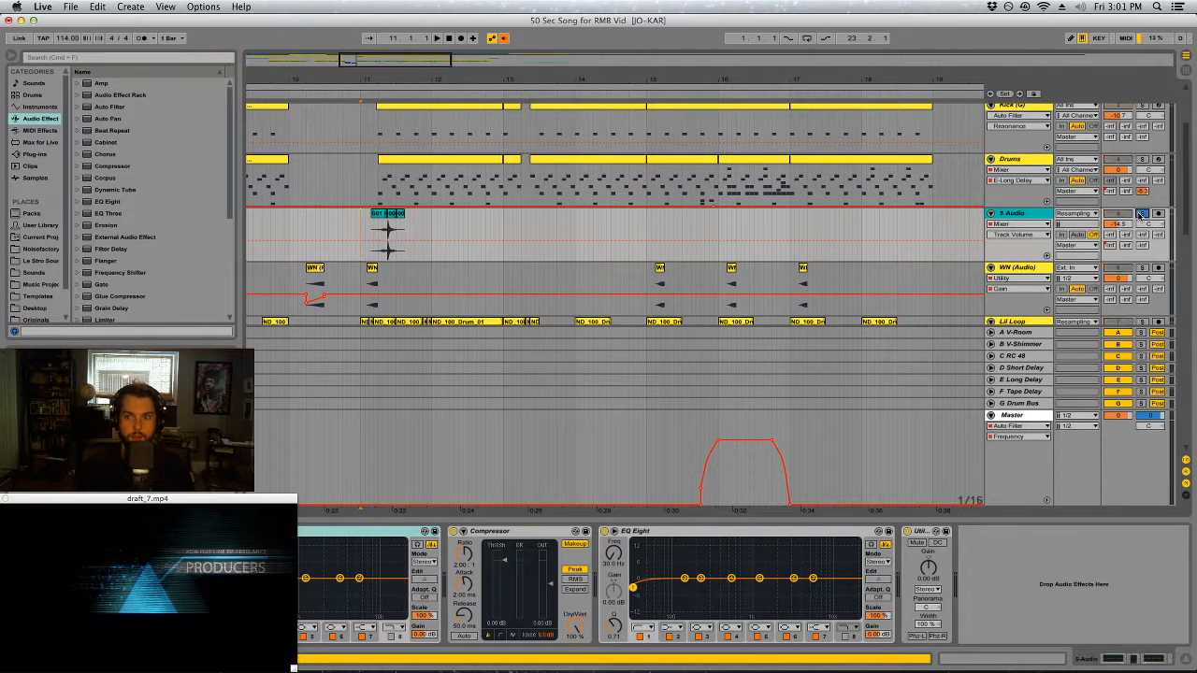
{"action": "key", "text": "space"}
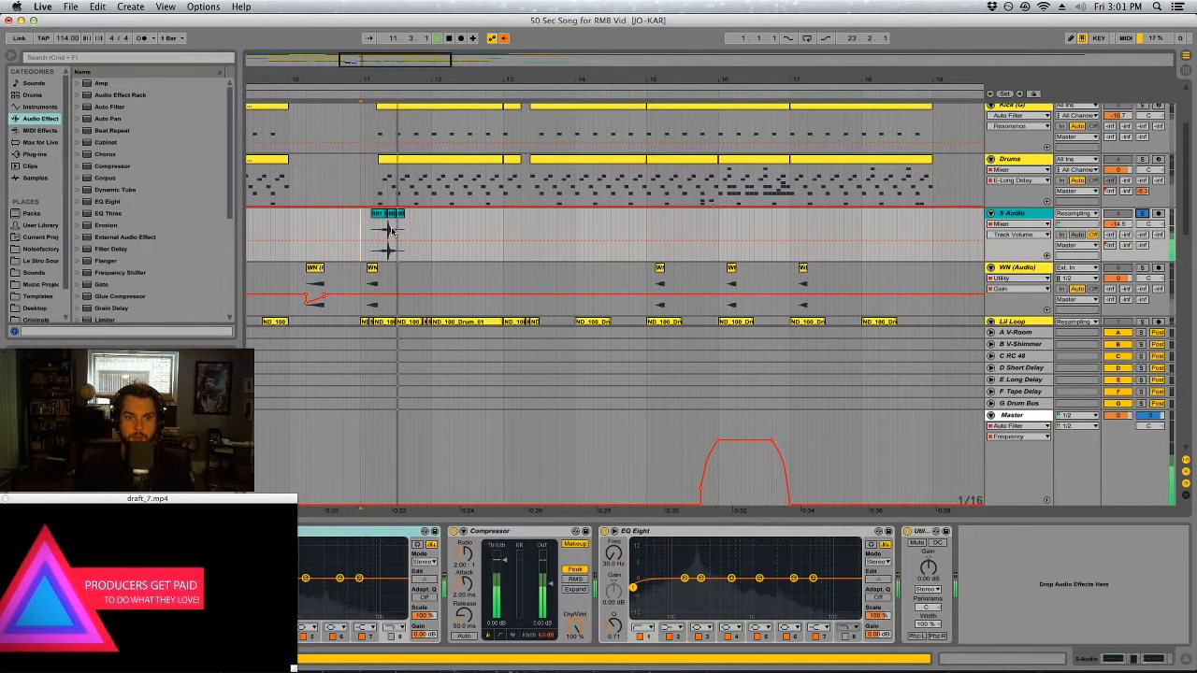
{"action": "key", "text": "space"}
{"action": "left_click", "coordinate": [1141, 214]}
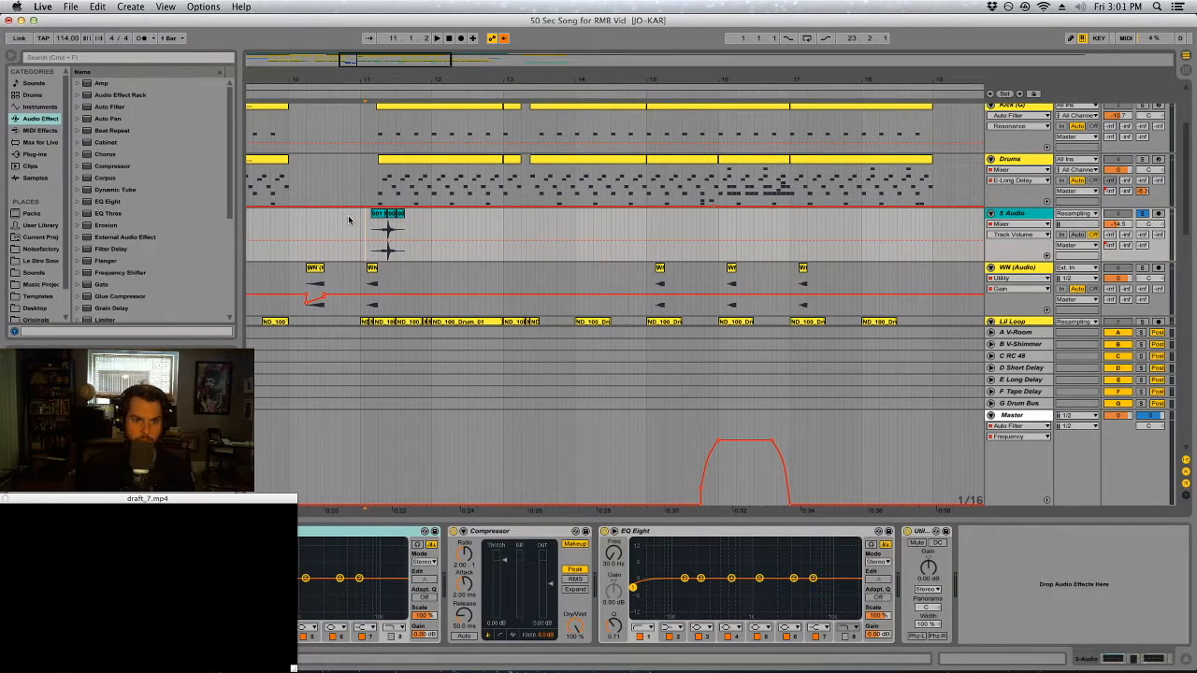
- Replay bar 11 to hear the 5 Audio clips together with all the other tracks
{"action": "key", "text": "space"}
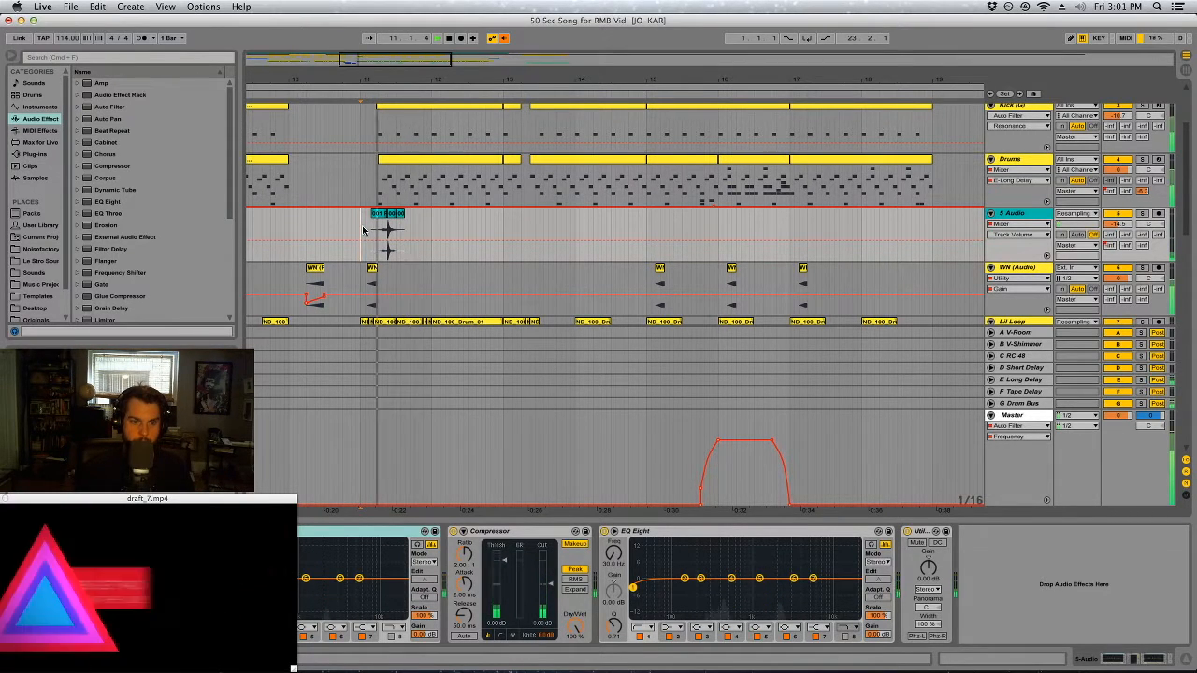
{"action": "key", "text": "space"}
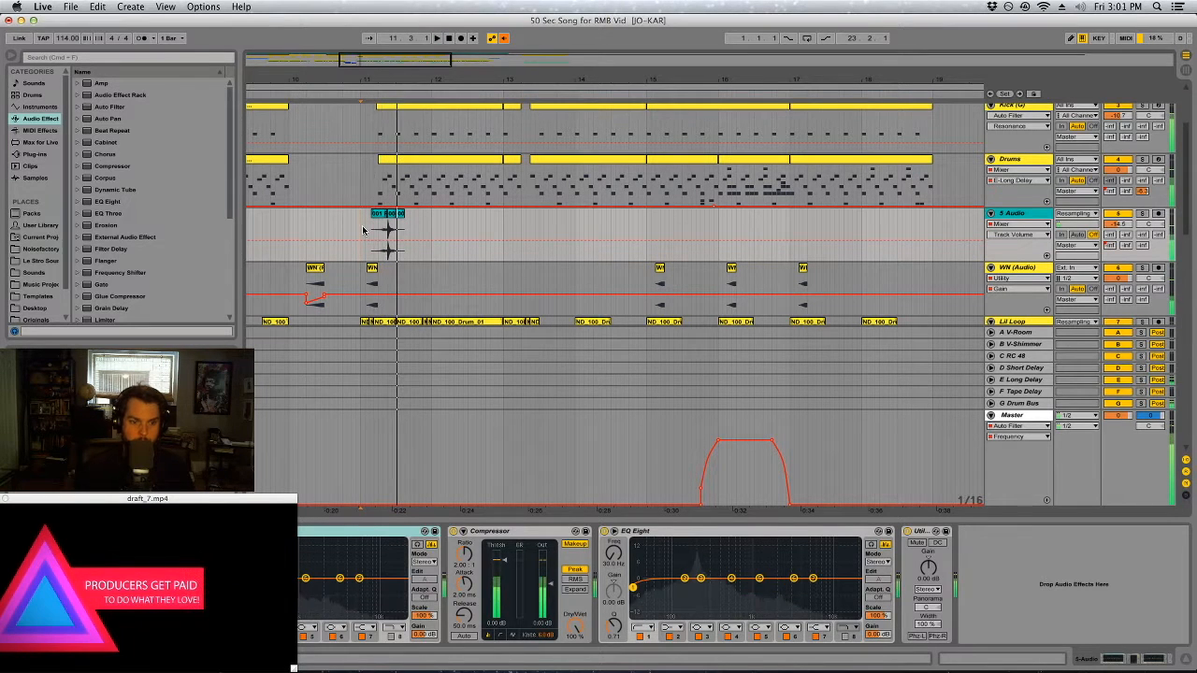
{"action": "key", "text": "space"}
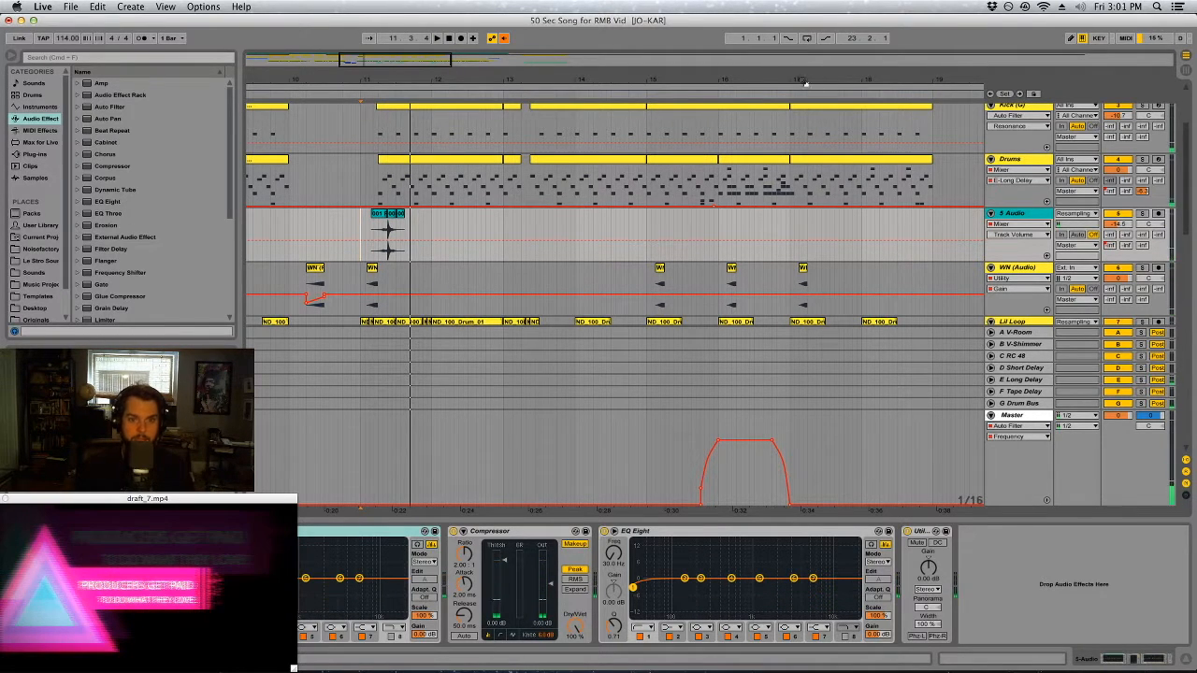
- Examine the WN (Audio) track's clips from bar 3 up close
{"action": "mouse_move", "coordinate": [530, 80]}
{"action": "left_mouse_down"}
{"action": "mouse_move", "coordinate": [530, 46]}
{"action": "mouse_move", "coordinate": [529, 84]}
{"action": "left_mouse_up"}
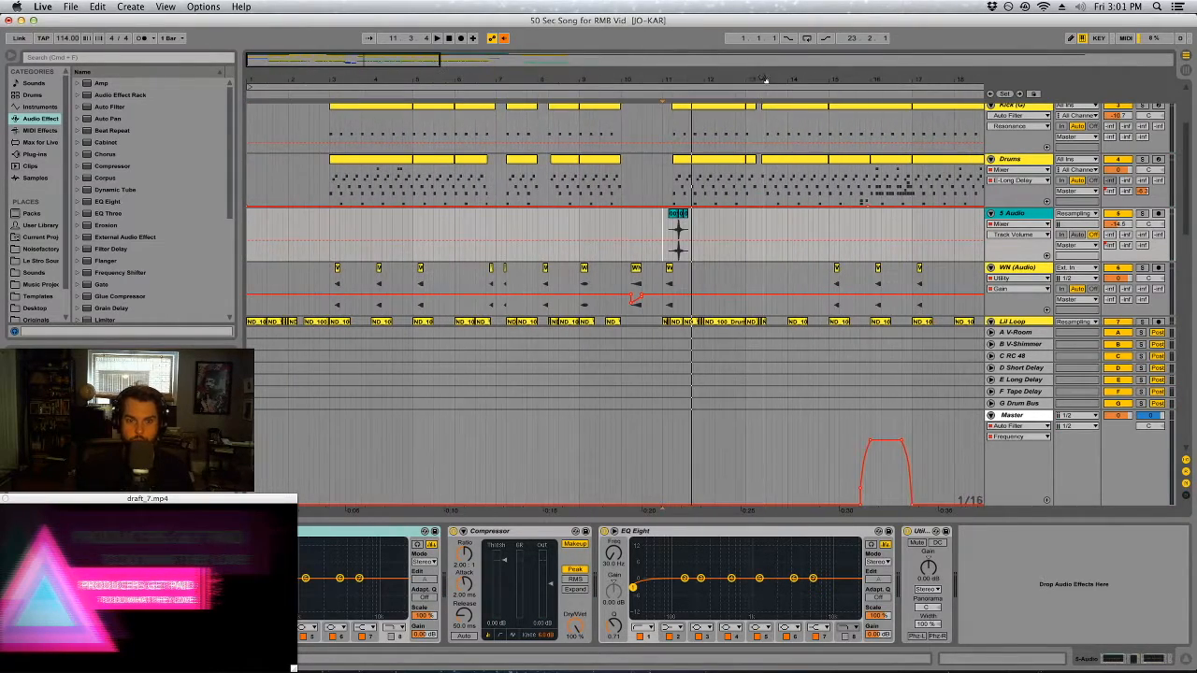
{"action": "left_click", "coordinate": [334, 292]}
{"action": "left_click_drag", "start_coordinate": [340, 62], "coordinate": [339, 101]}
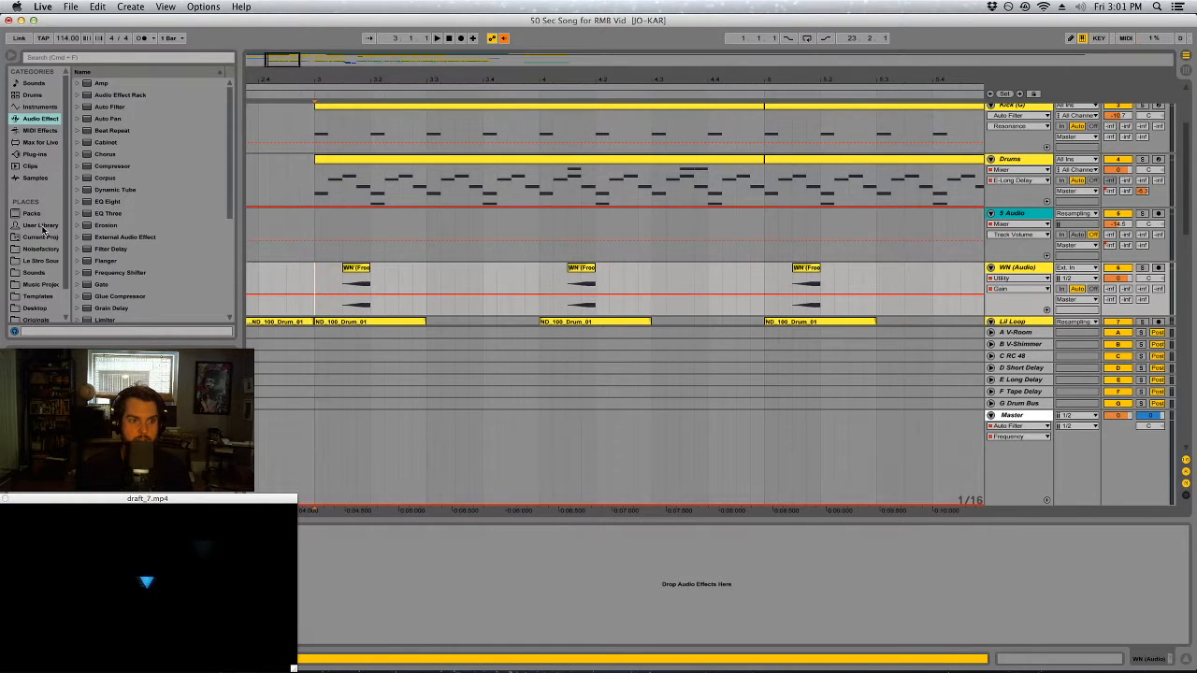
- Load WN (Synth).als from the User Library as a track above WN (Audio), and delete that track again
{"action": "left_click", "coordinate": [42, 229]}
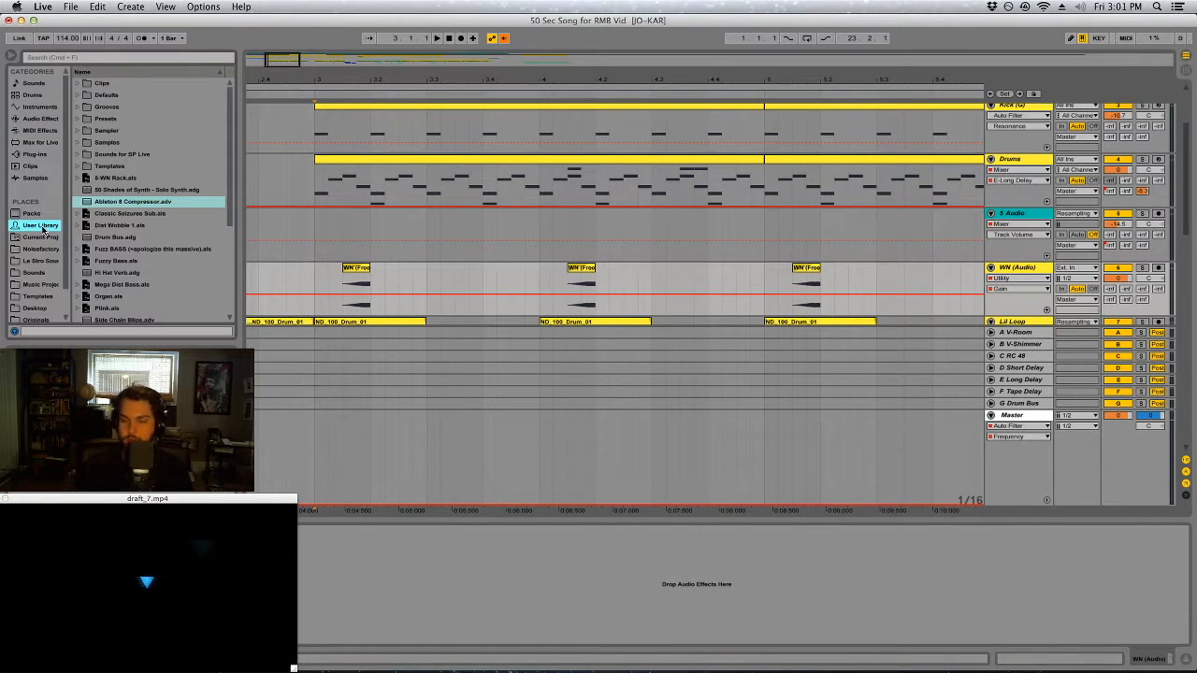
{"action": "scroll", "coordinate": [145, 281], "scroll_direction": "down", "scroll_amount": 5}
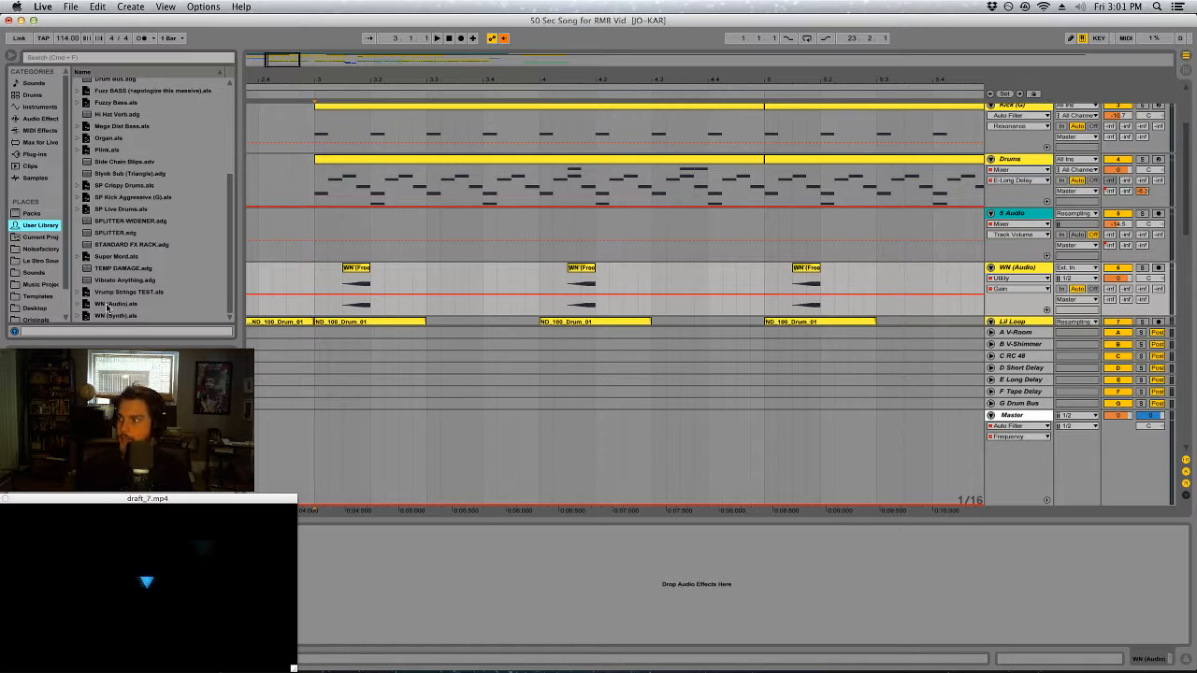
{"action": "left_click", "coordinate": [107, 305]}
{"action": "left_click", "coordinate": [111, 316]}
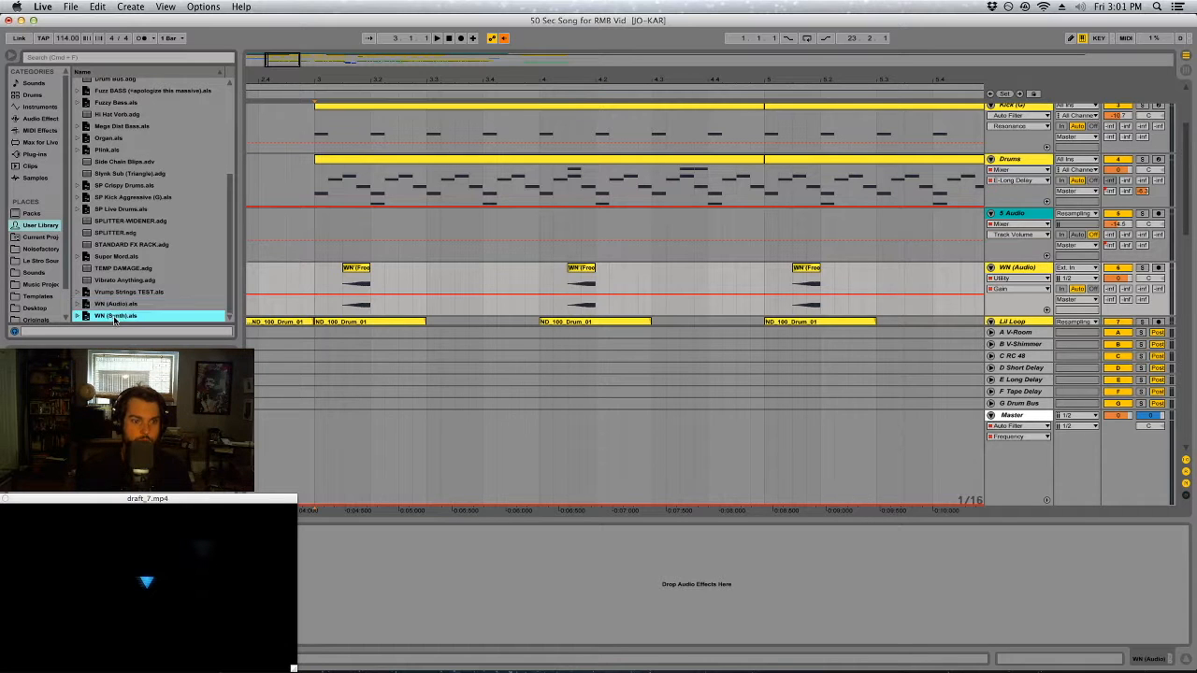
{"action": "left_click_drag", "start_coordinate": [980, 248], "coordinate": [949, 253]}
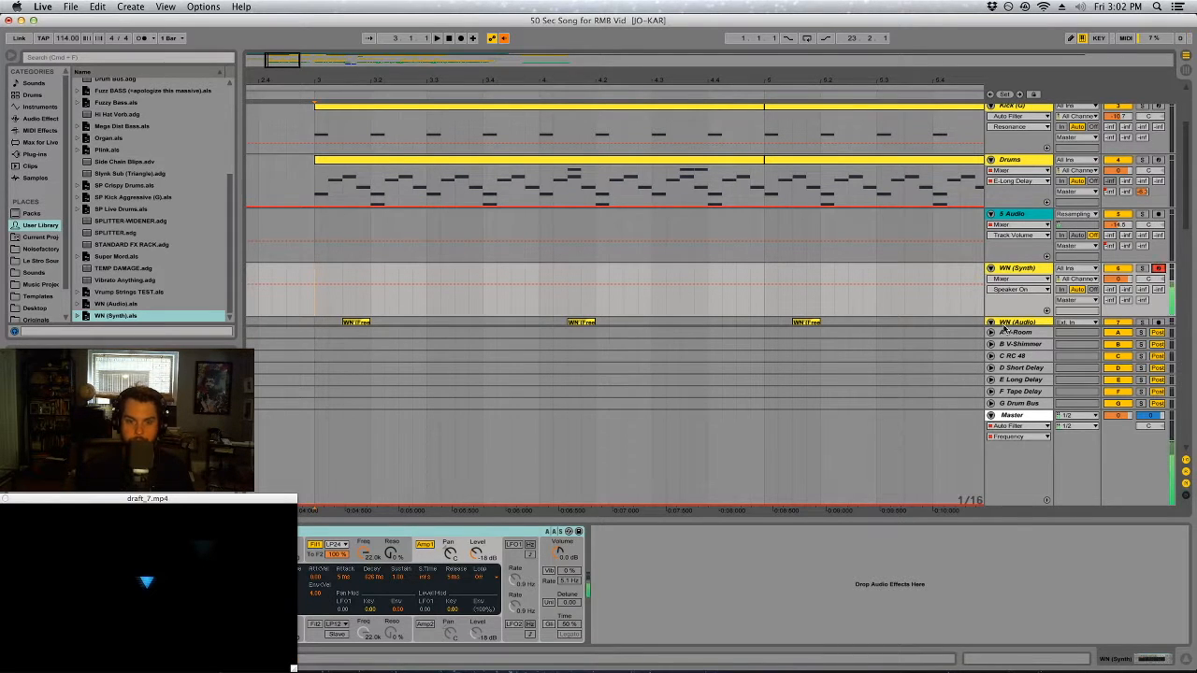
{"action": "left_click", "coordinate": [533, 531]}
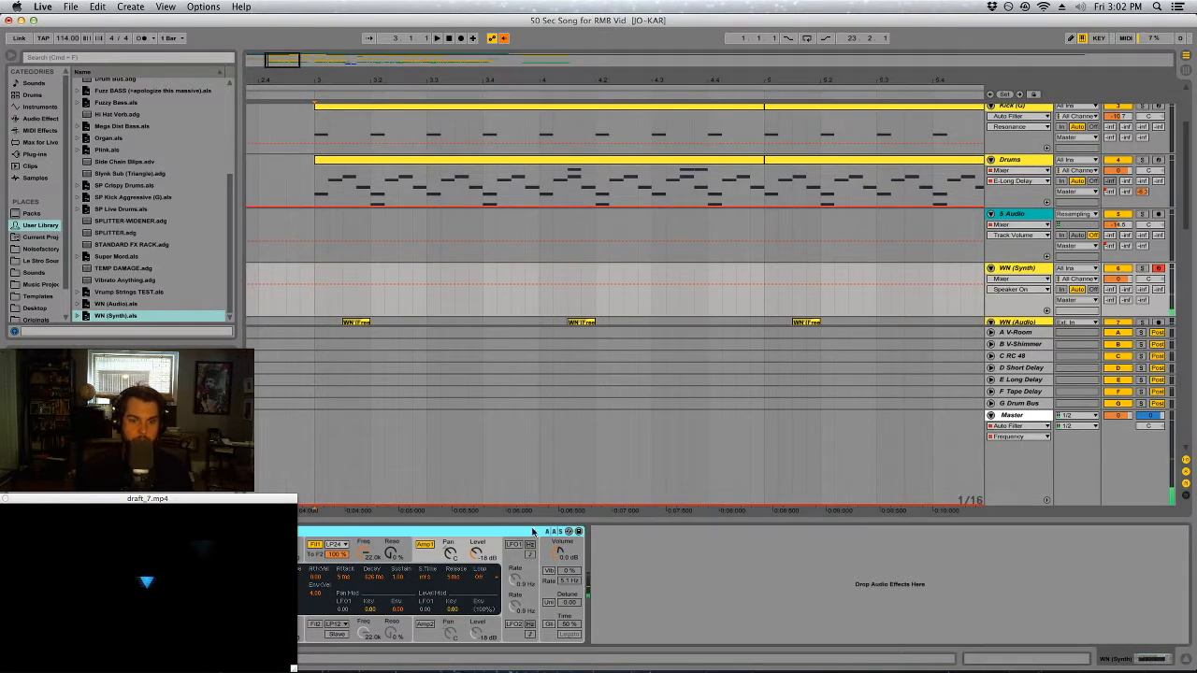
{"action": "left_click", "coordinate": [1026, 269]}
{"action": "key", "text": "Delete"}
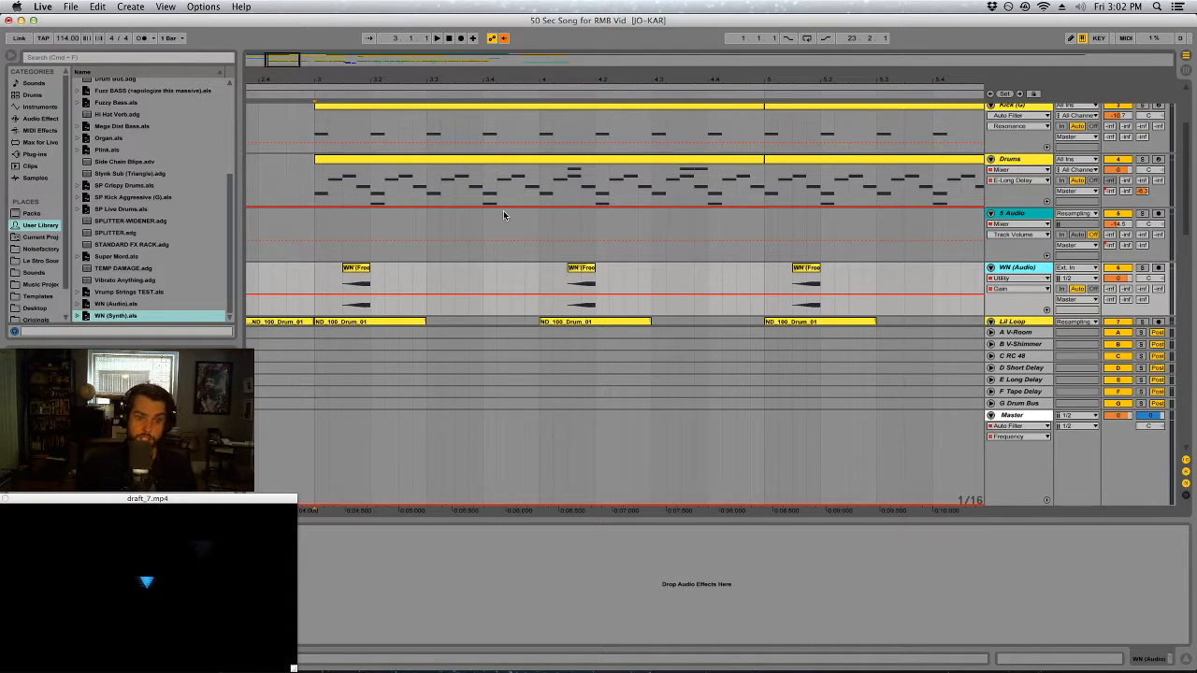
- Display the clip fades on the WN (Audio) track and examine the fade-ins in bars 3 and 4
{"action": "left_click", "coordinate": [566, 93]}
{"action": "key", "text": "minus"}
{"action": "key", "text": "minus"}
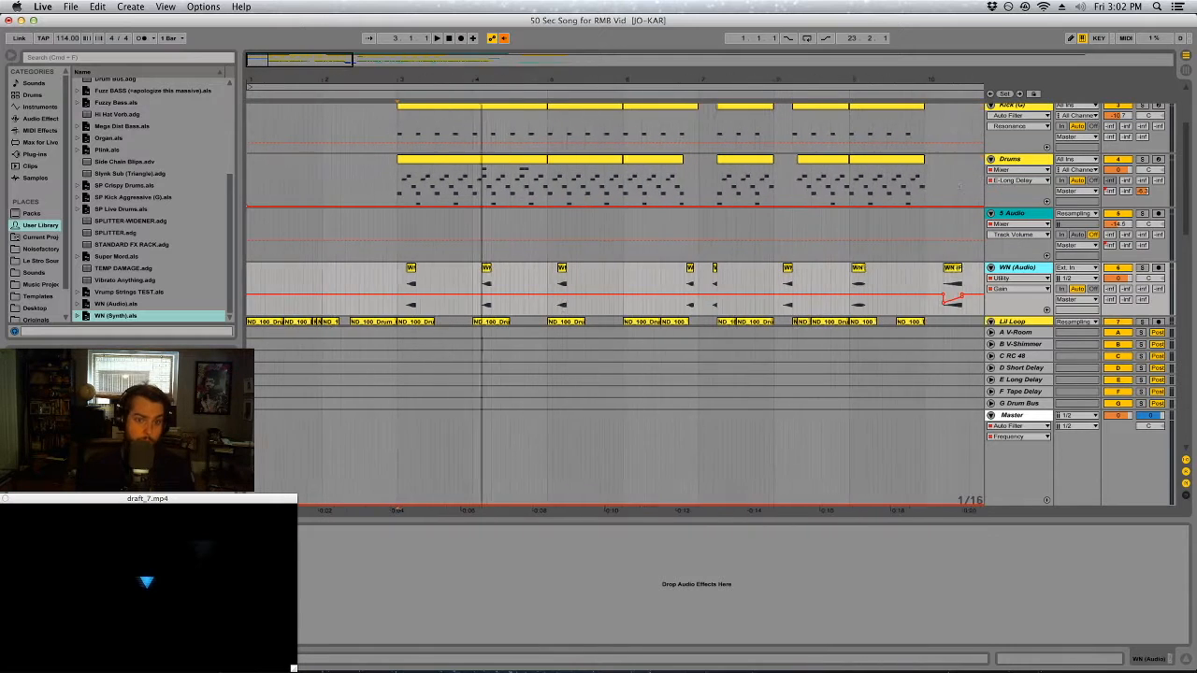
{"action": "left_click", "coordinate": [1004, 277]}
{"action": "left_click", "coordinate": [1006, 299]}
{"action": "left_click_drag", "start_coordinate": [340, 88], "coordinate": [340, 149]}
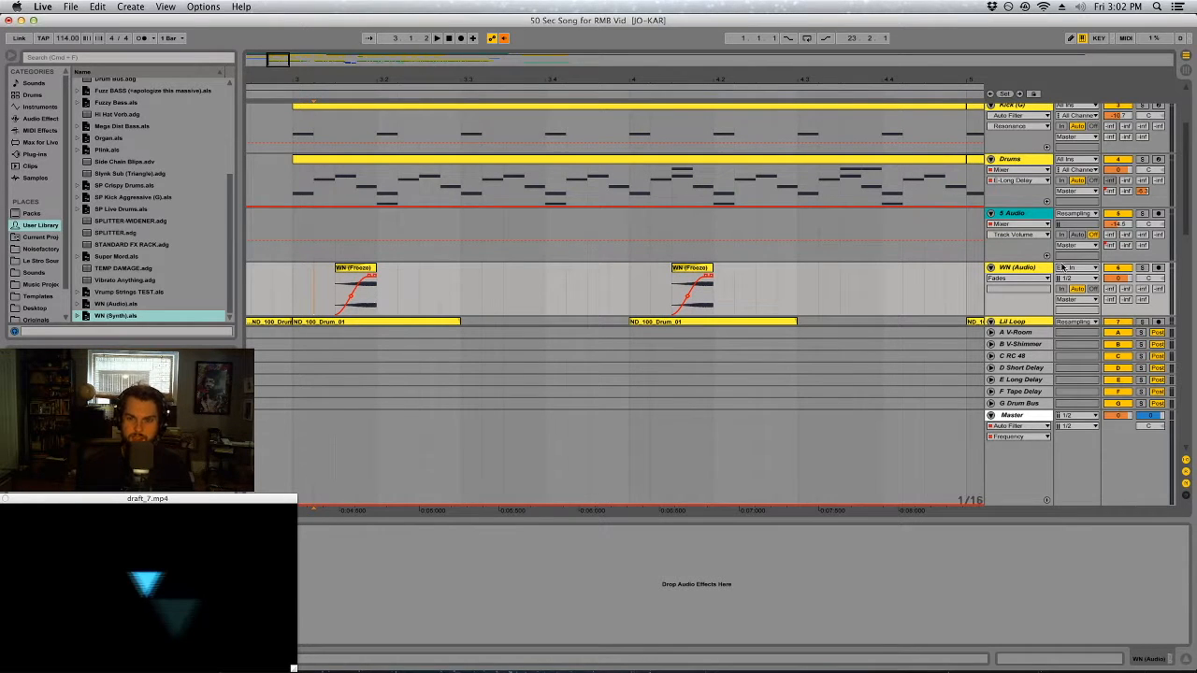
- Listen to the WN (Audio) clip in the full mix from the start of bar 3
{"action": "left_click", "coordinate": [287, 286]}
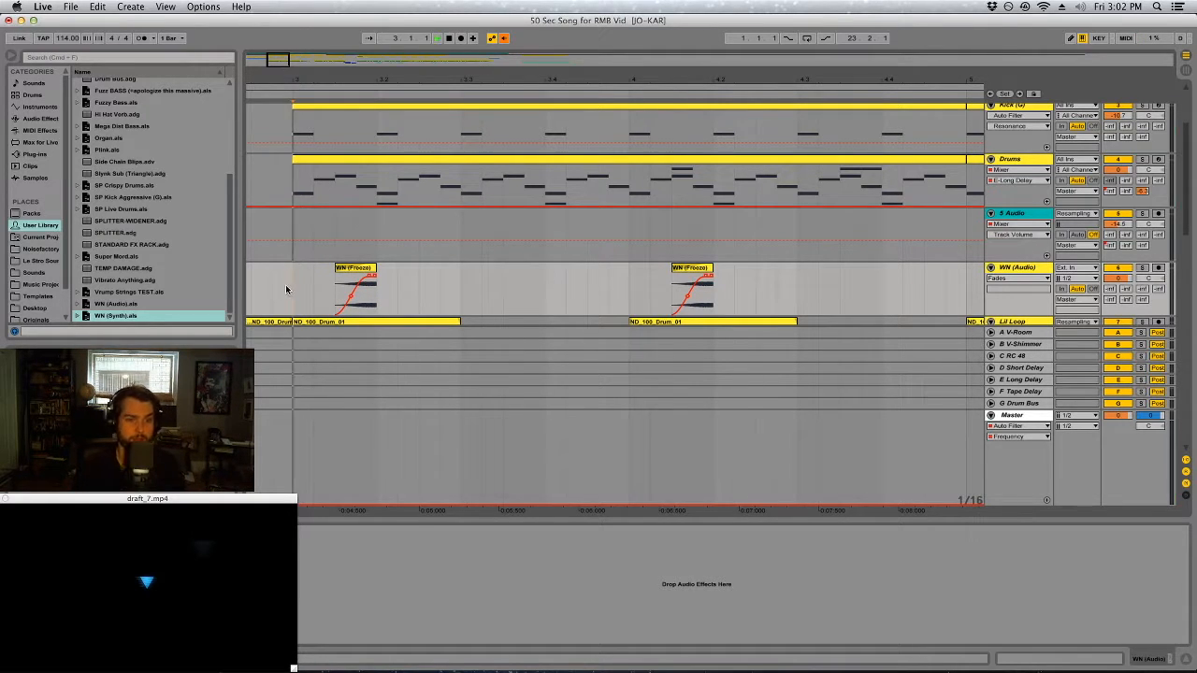
{"action": "key", "text": "space"}
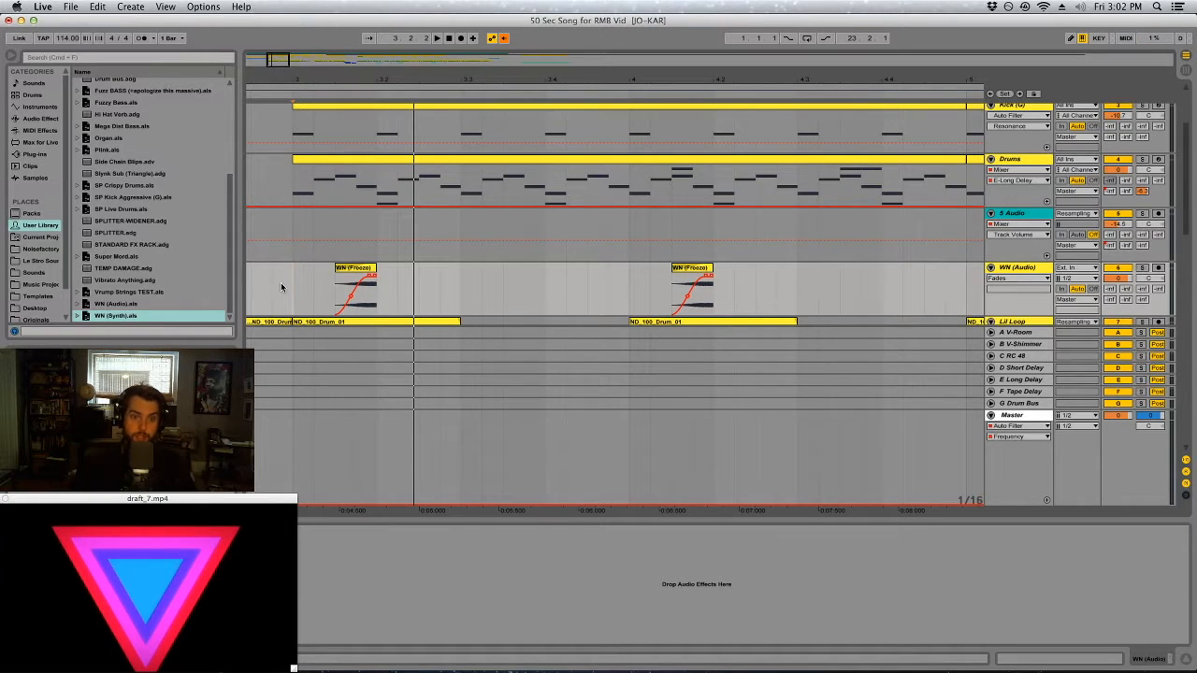
{"action": "key", "text": "space"}
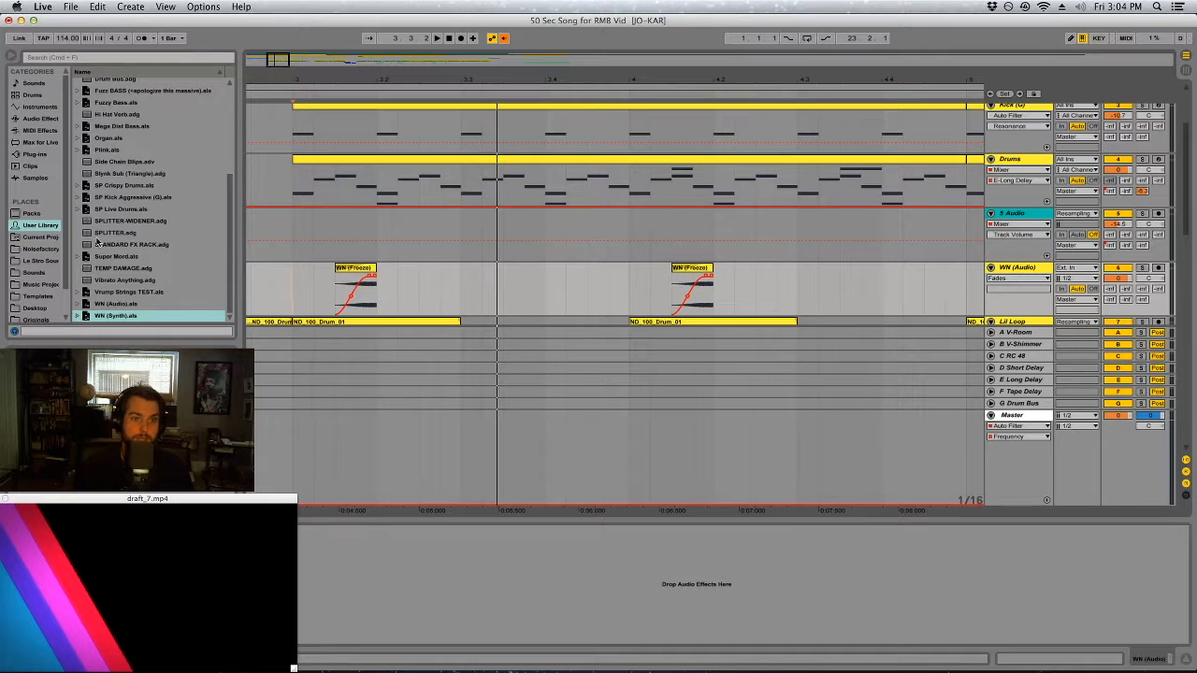
- Look over the arrangement from the Video track down to 17 Audio, selecting the first Intro Synth clip on the way
{"action": "scroll", "coordinate": [505, 168], "scroll_direction": "up", "scroll_amount": 3}
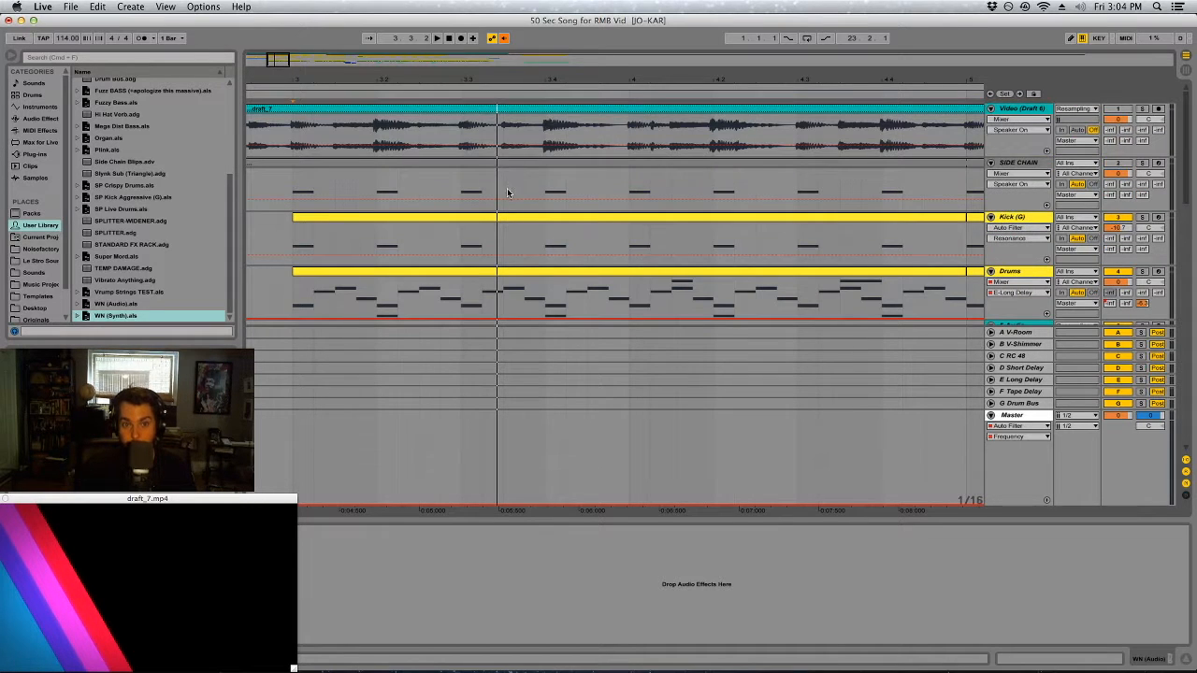
{"action": "left_click_drag", "start_coordinate": [498, 82], "coordinate": [324, 82]}
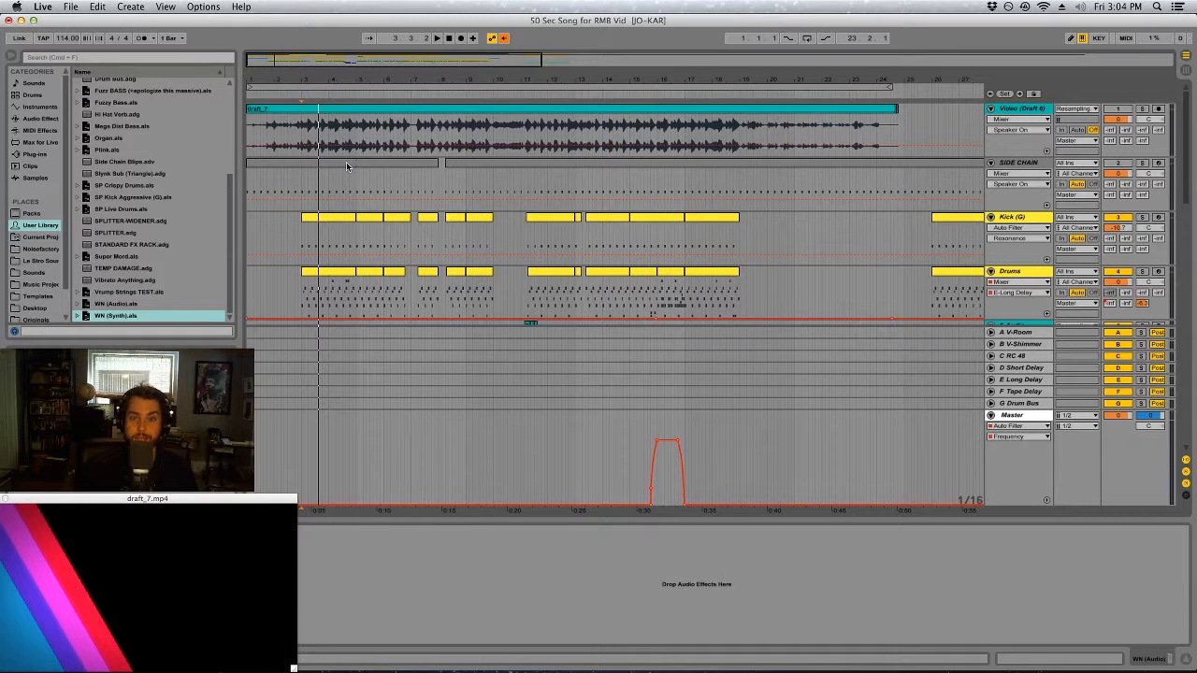
{"action": "scroll", "coordinate": [346, 167], "scroll_direction": "down", "scroll_amount": 8}
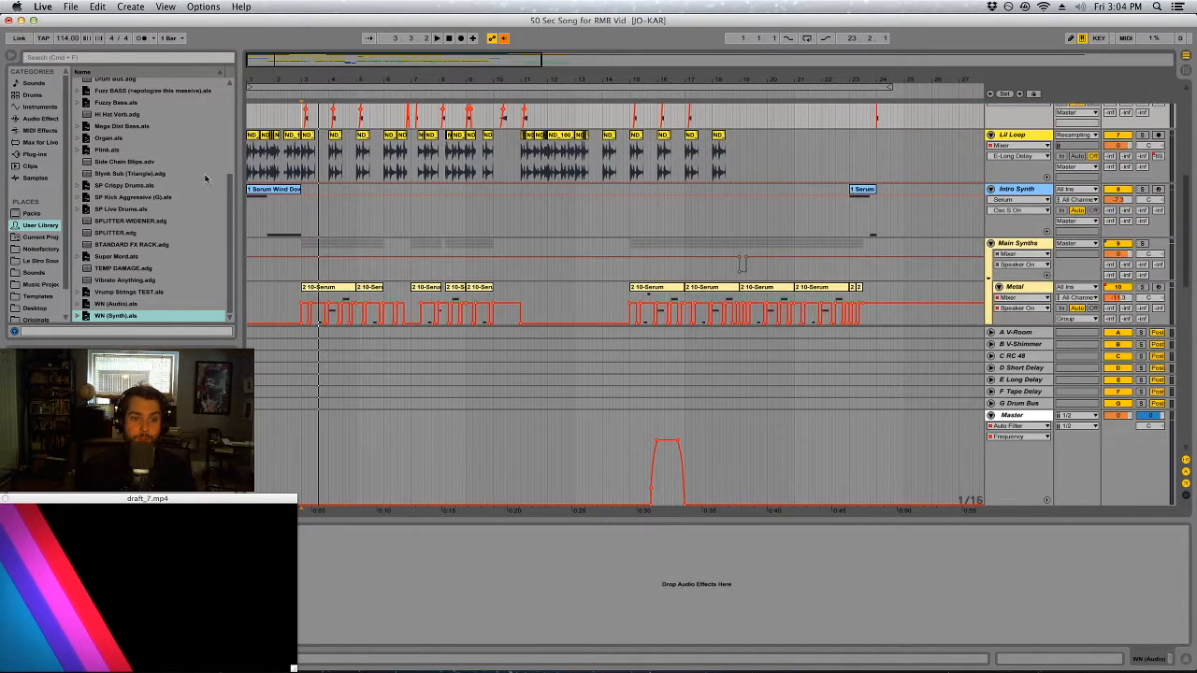
{"action": "left_click", "coordinate": [286, 220]}
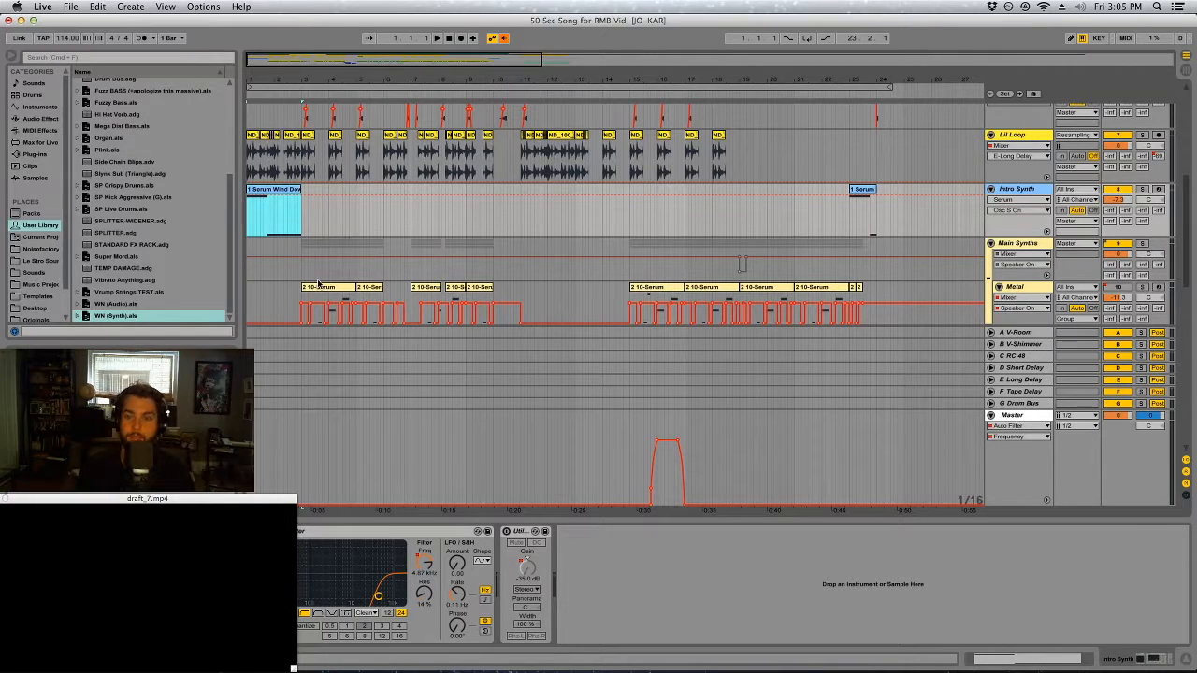
{"action": "scroll", "coordinate": [724, 310], "scroll_direction": "down", "scroll_amount": 4}
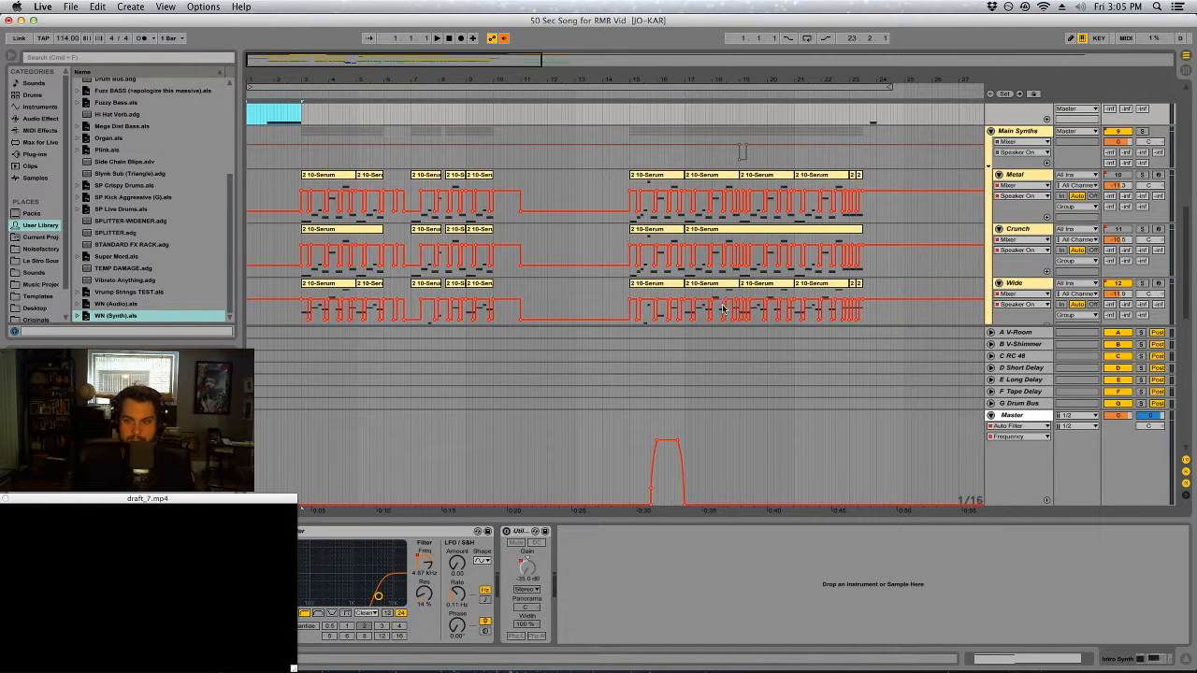
{"action": "scroll", "coordinate": [723, 309], "scroll_direction": "down", "scroll_amount": 8}
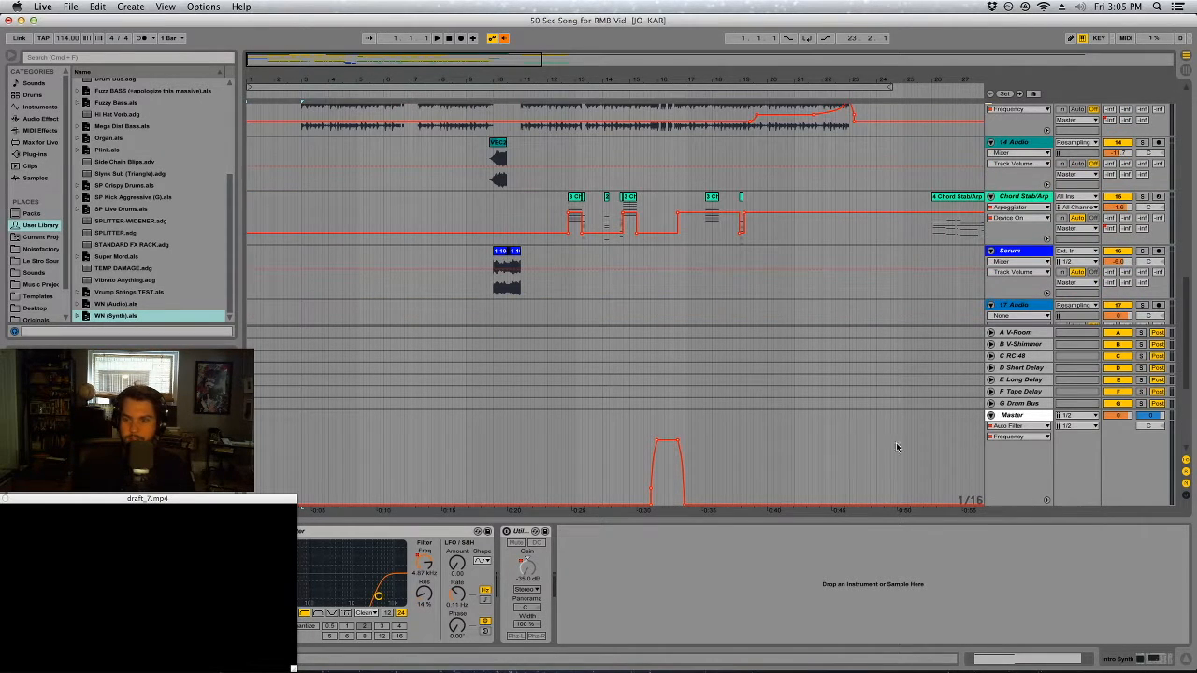
- Select the Master track and listen to its Auto Filter frequency automation from just before bar 16
{"action": "left_click", "coordinate": [1014, 417]}
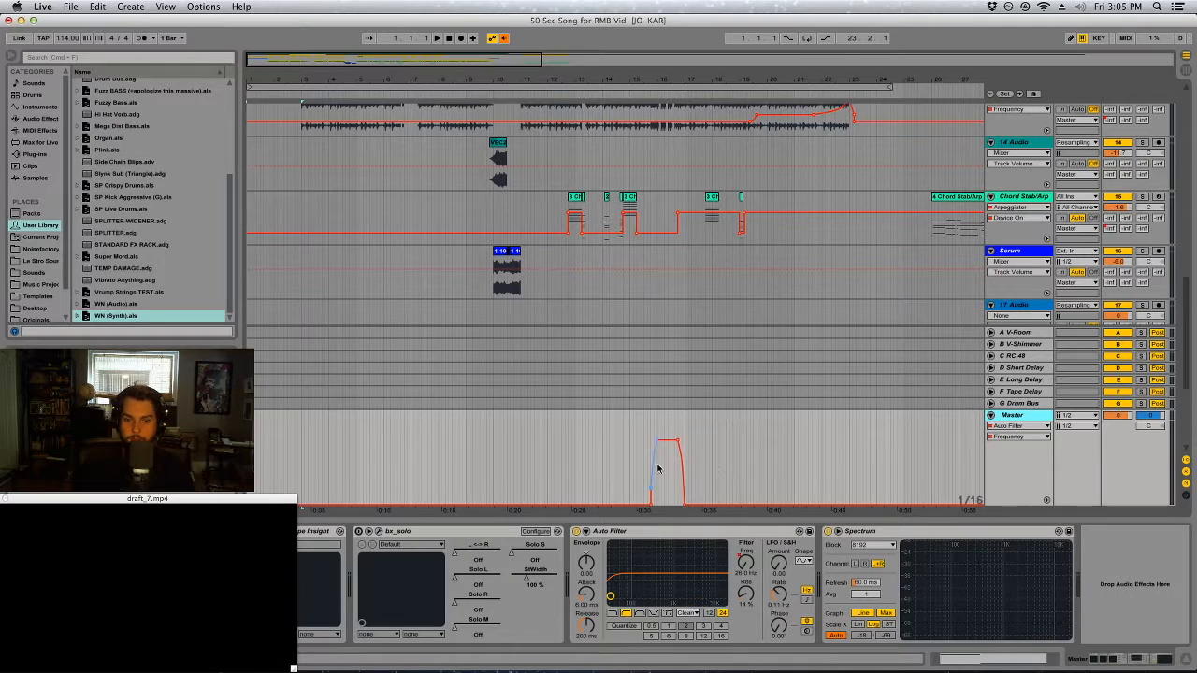
{"action": "left_click", "coordinate": [643, 429]}
{"action": "key", "text": "space"}
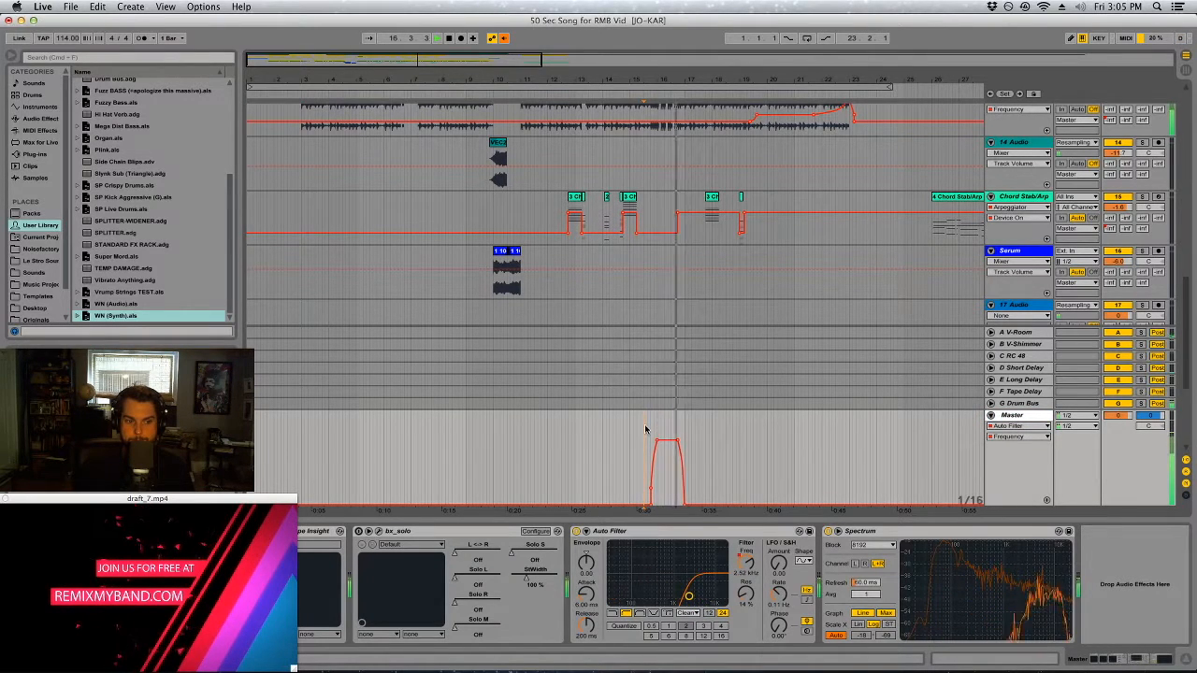
{"action": "right_click", "coordinate": [645, 430]}
{"action": "left_click", "coordinate": [620, 422]}
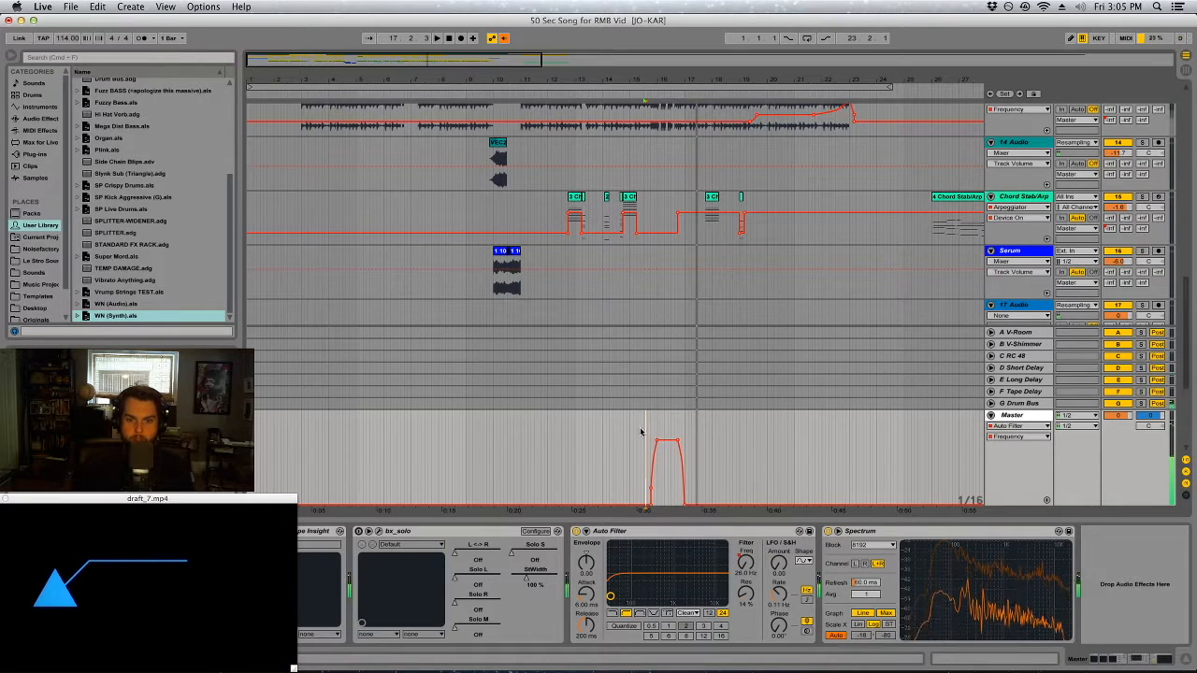
{"action": "left_click", "coordinate": [645, 430]}
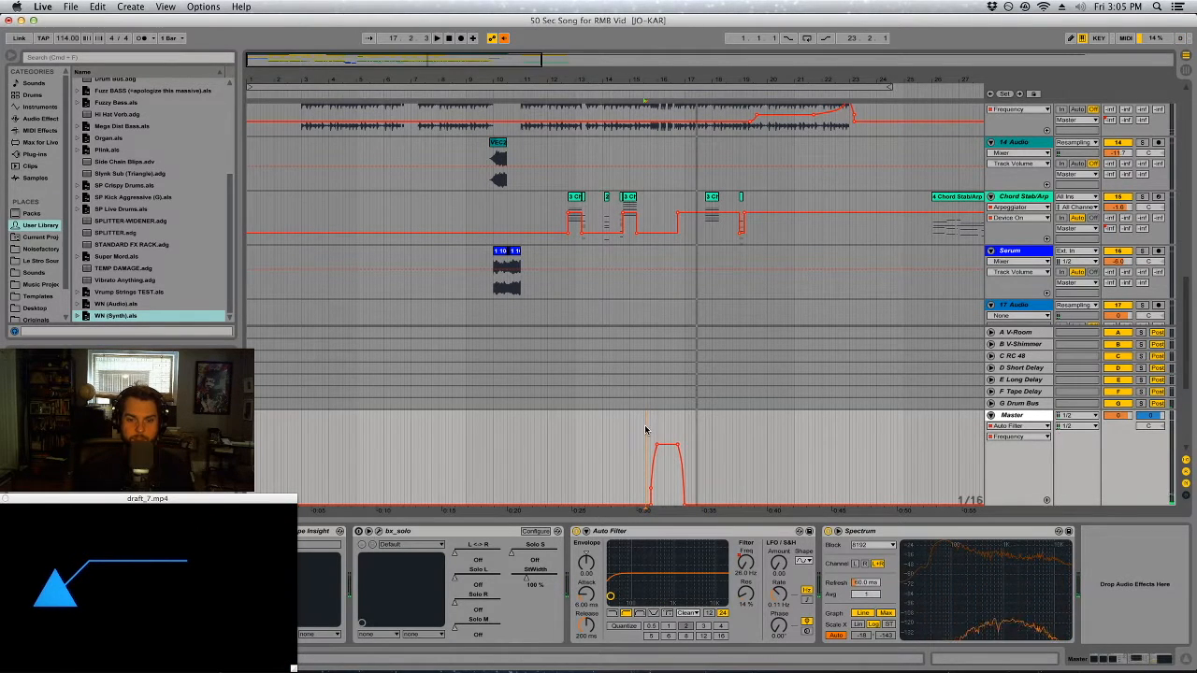
- Slightly lower the plateau of the Master Auto Filter frequency automation in bar 16 and listen to it from bar 15
{"action": "key", "text": "space"}
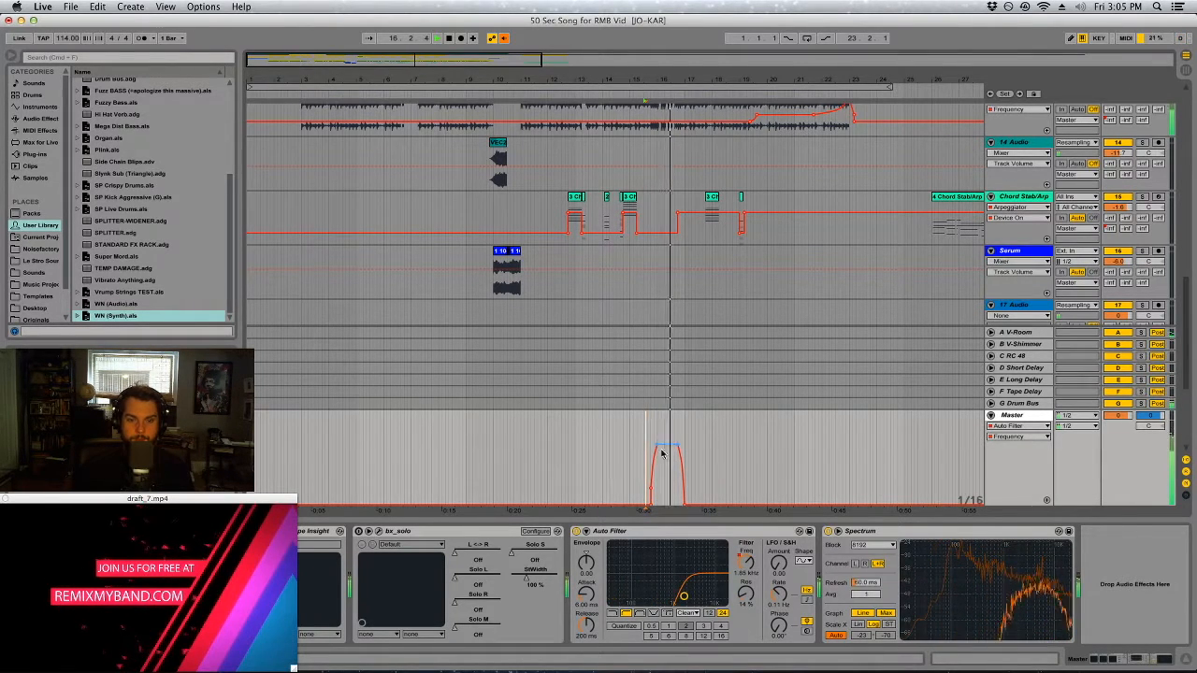
{"action": "left_click", "coordinate": [625, 432]}
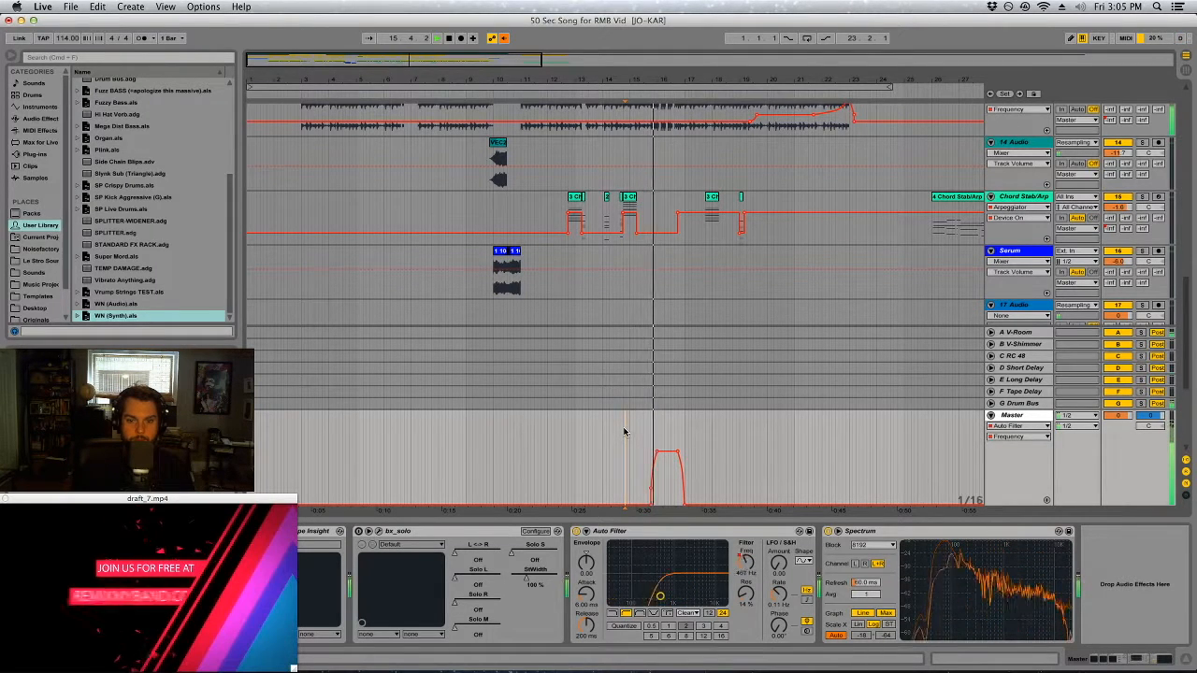
- Duplicate the Master track's Auto Filter, switch the copy to low-pass, and raise its frequency to about 19 kHz
{"action": "left_click", "coordinate": [734, 533]}
{"action": "key", "text": "super+d"}
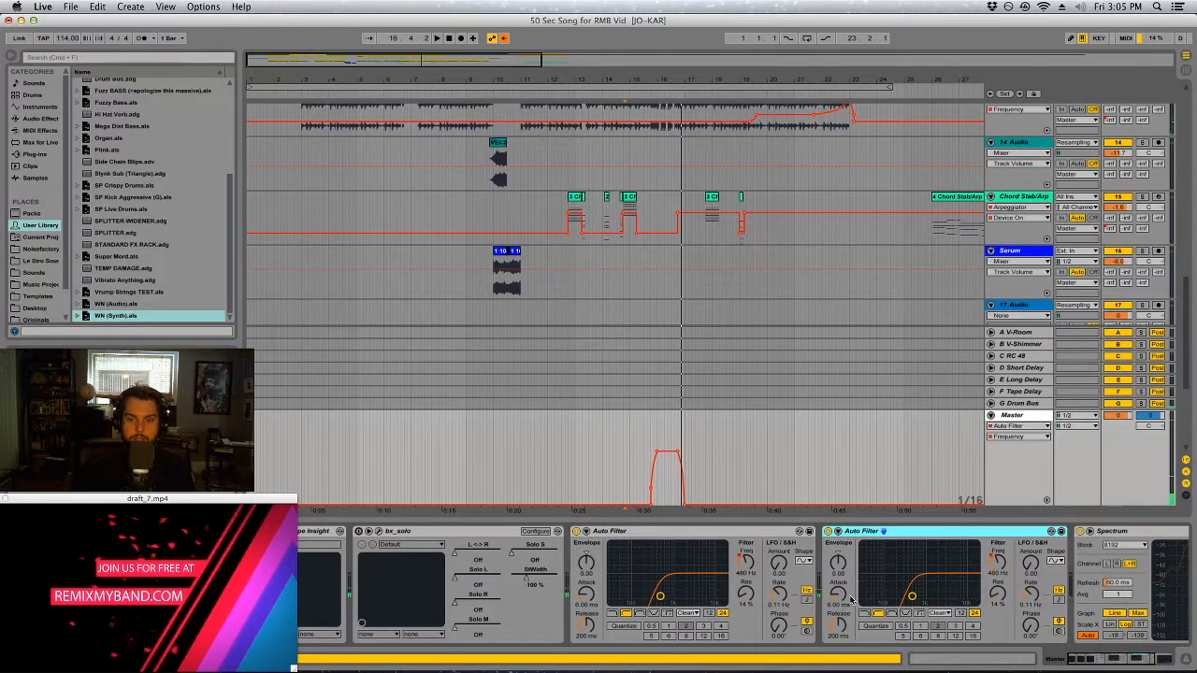
{"action": "left_click", "coordinate": [864, 612]}
{"action": "left_click_drag", "start_coordinate": [999, 578], "coordinate": [1001, 567]}
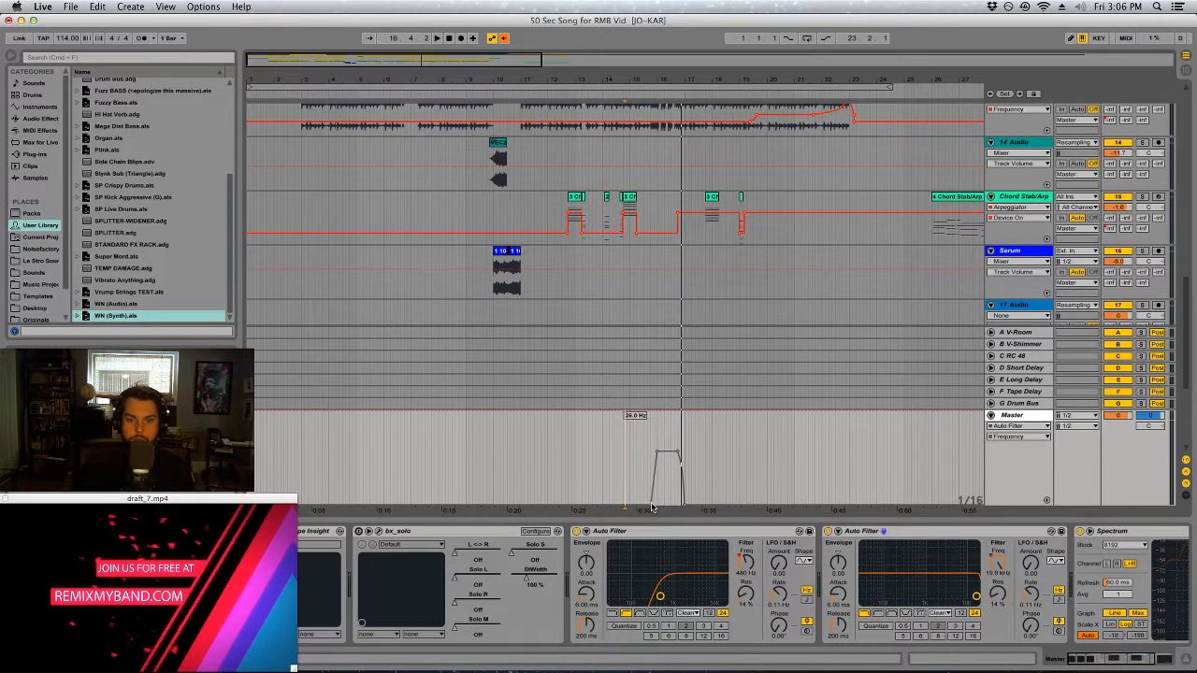
- Shape a dip around bar 16 in the second Auto Filter's frequency automation, re-enable the overridden automation, and listen to both filters
{"action": "left_click_drag", "start_coordinate": [651, 505], "coordinate": [682, 413]}
{"action": "left_click", "coordinate": [646, 468]}
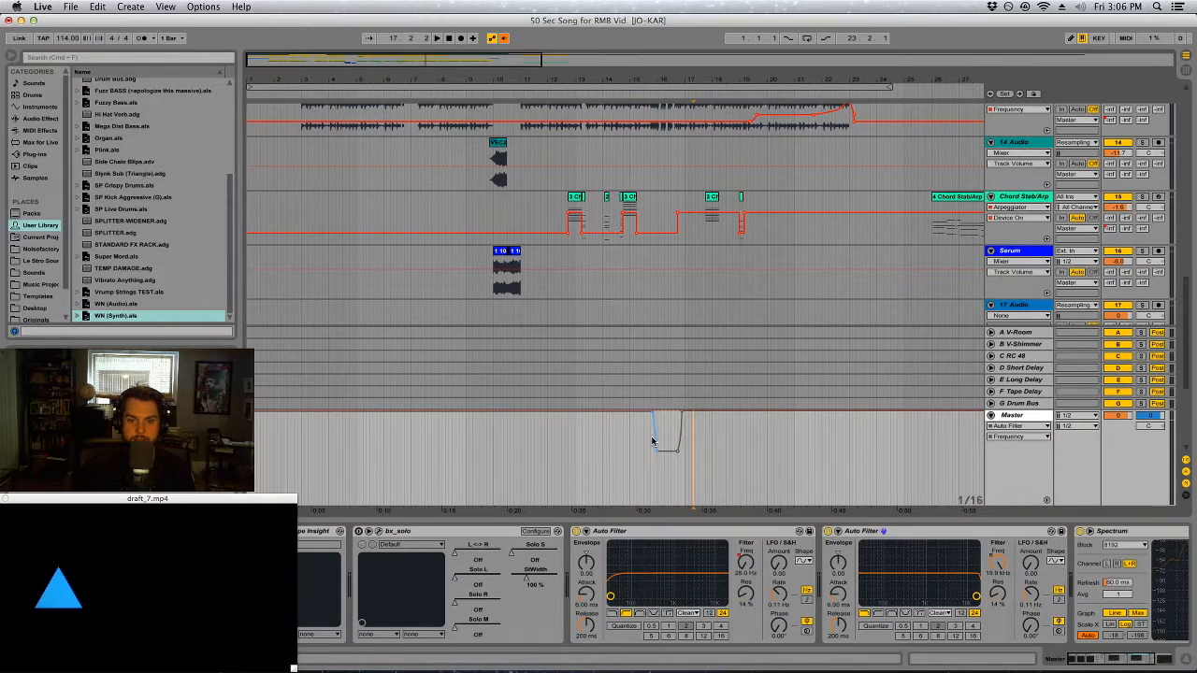
{"action": "left_click", "coordinate": [639, 430]}
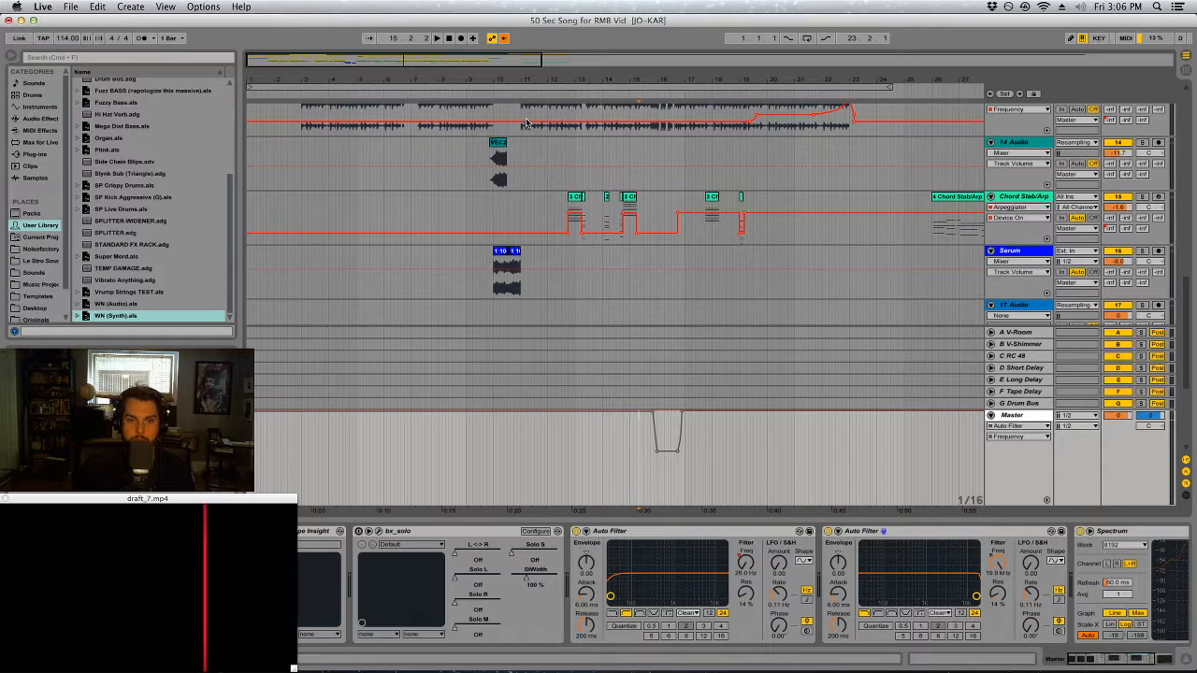
{"action": "left_click", "coordinate": [503, 38]}
{"action": "key", "text": "space"}
{"action": "left_click_drag", "start_coordinate": [615, 65], "coordinate": [634, 78]}
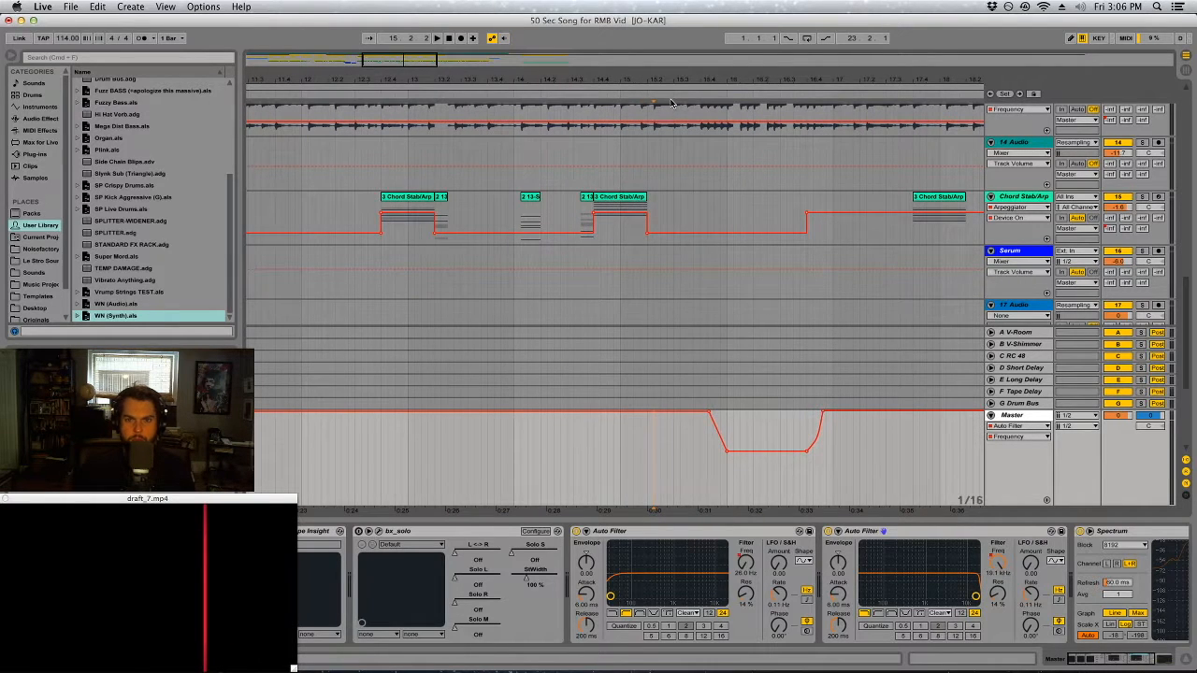
{"action": "left_click_drag", "start_coordinate": [749, 72], "coordinate": [623, 83]}
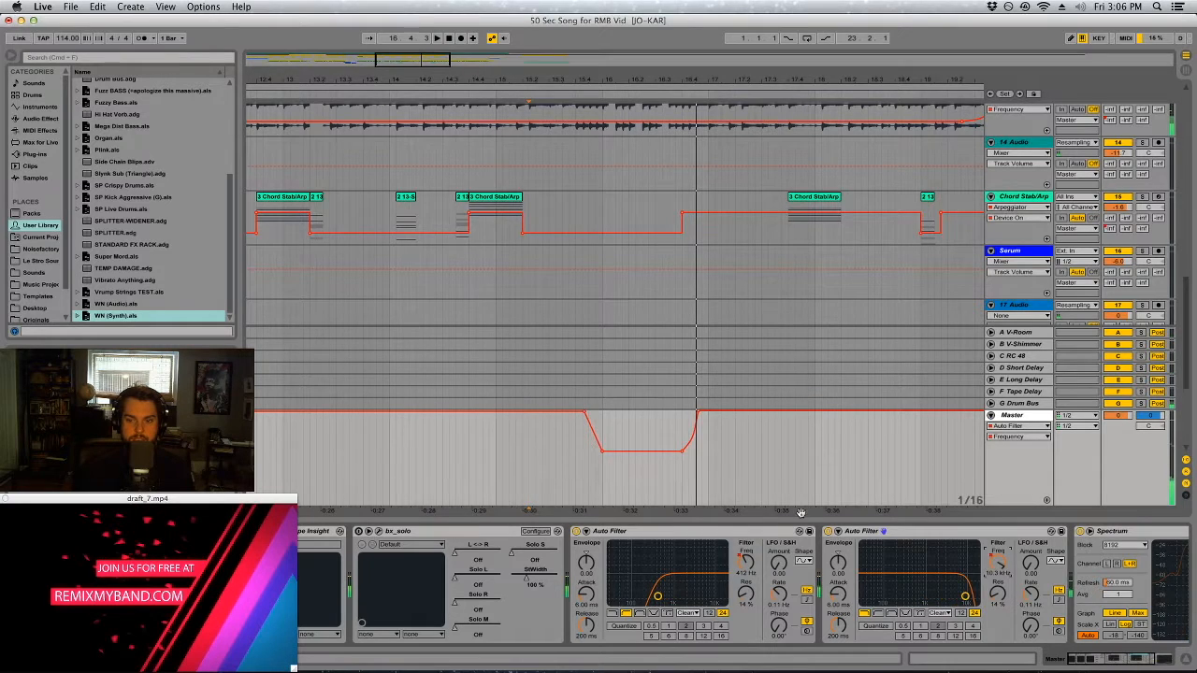
- Fine-tune the floor of the low-pass frequency dip in bar 16 to a shallower depth, listening from just before it
{"action": "left_click_drag", "start_coordinate": [670, 460], "coordinate": [670, 444]}
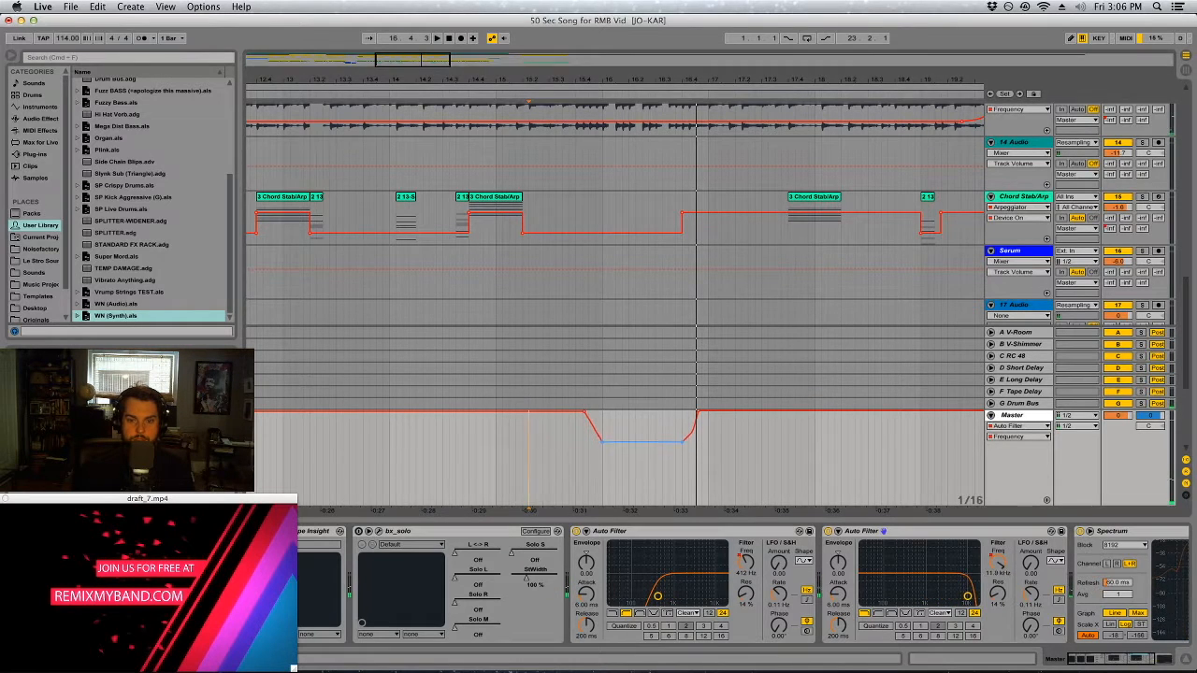
{"action": "left_click_drag", "start_coordinate": [674, 447], "coordinate": [670, 432]}
{"action": "left_click", "coordinate": [558, 459]}
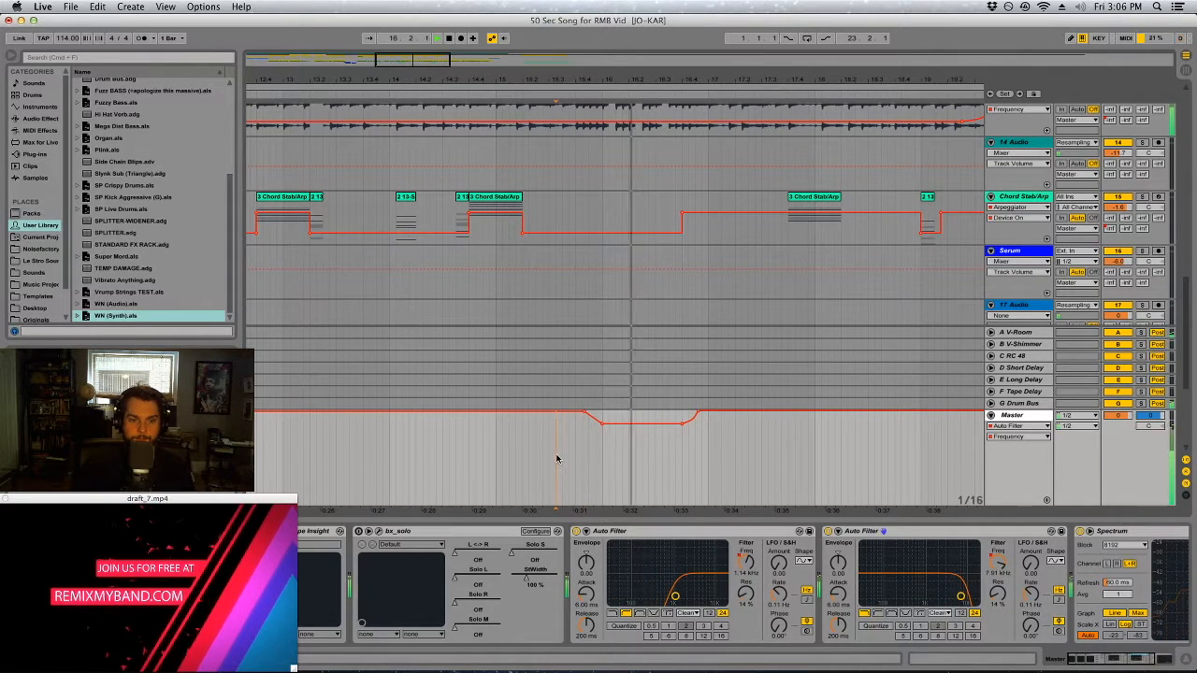
{"action": "left_click_drag", "start_coordinate": [654, 436], "coordinate": [575, 443]}
{"action": "left_click", "coordinate": [577, 447]}
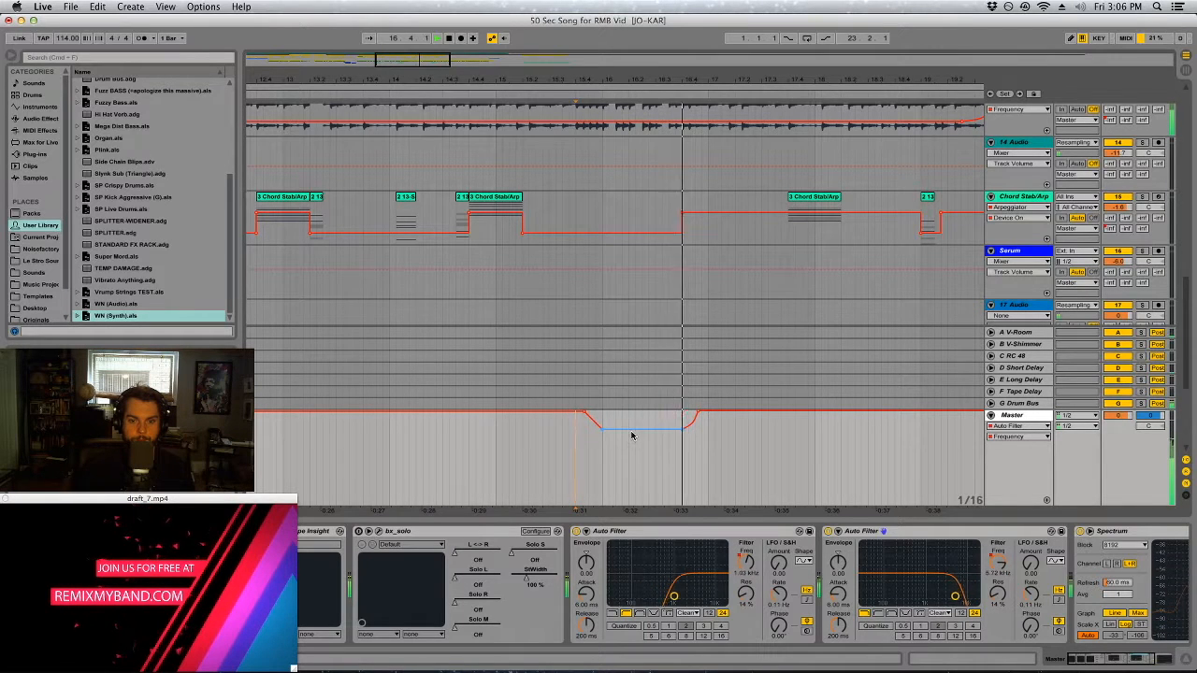
- Shrink the Master track's automation lane, then check the mixer in Session View and return to the arrangement
{"action": "left_click_drag", "start_coordinate": [1040, 411], "coordinate": [1043, 493]}
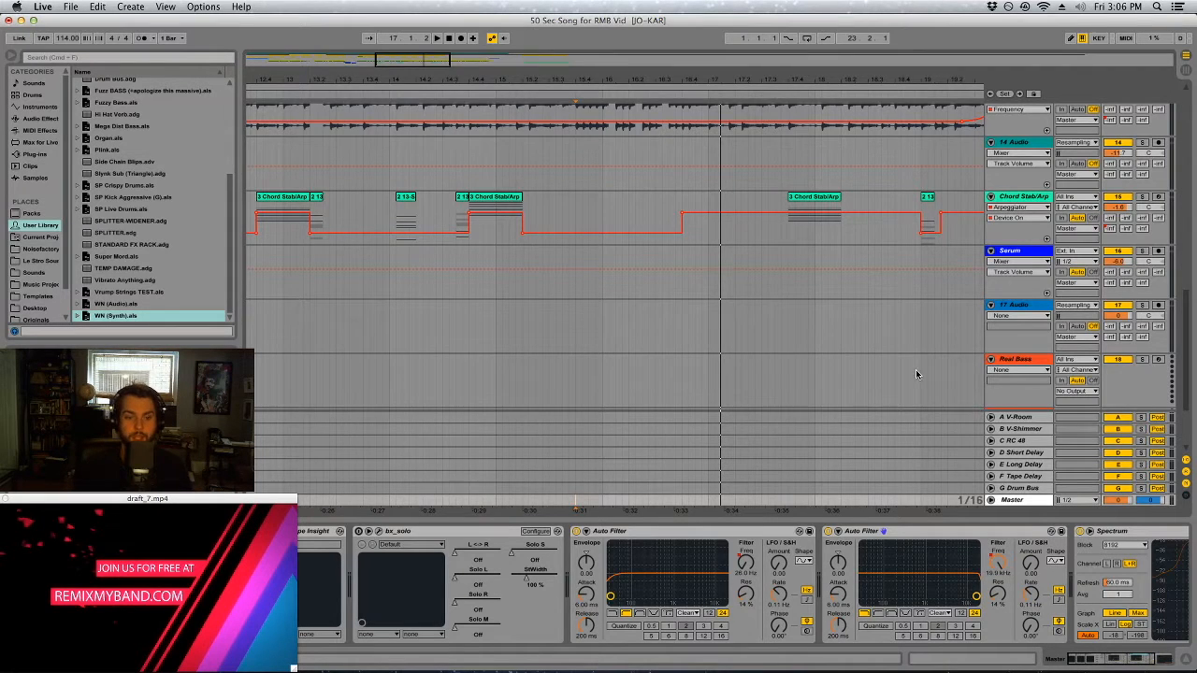
{"action": "key", "text": "Tab"}
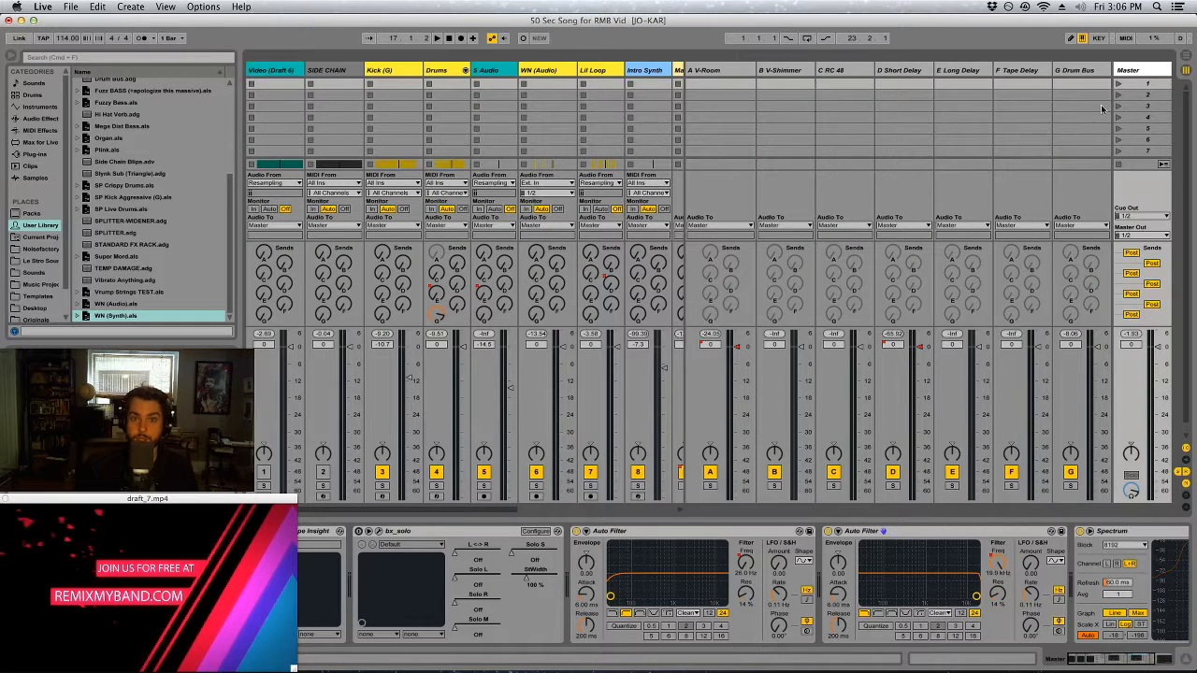
{"action": "key", "text": "Tab"}
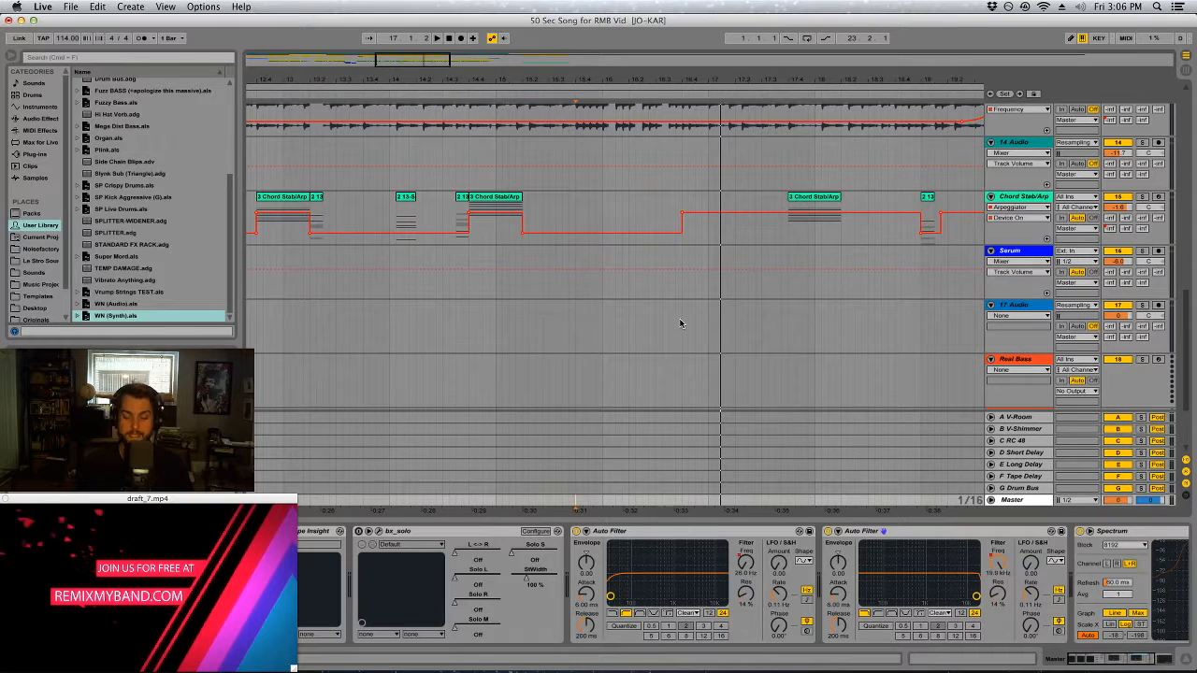